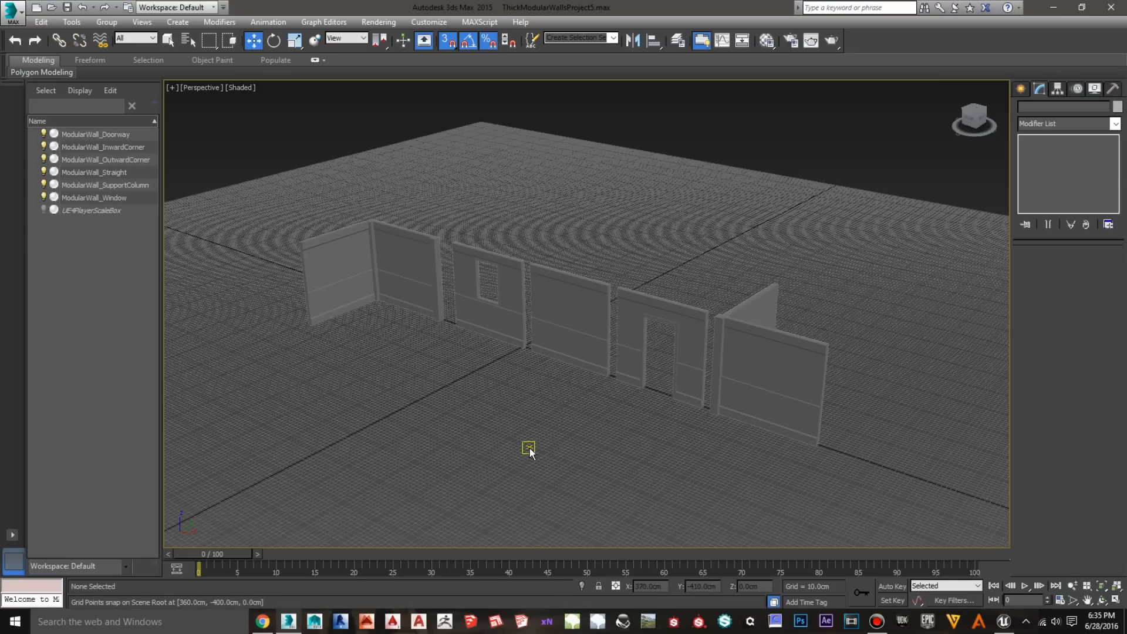
Examine the row of modular wall pieces from several angles, including the window, doorway and corner sections
scroll(554, 392, up, 2)
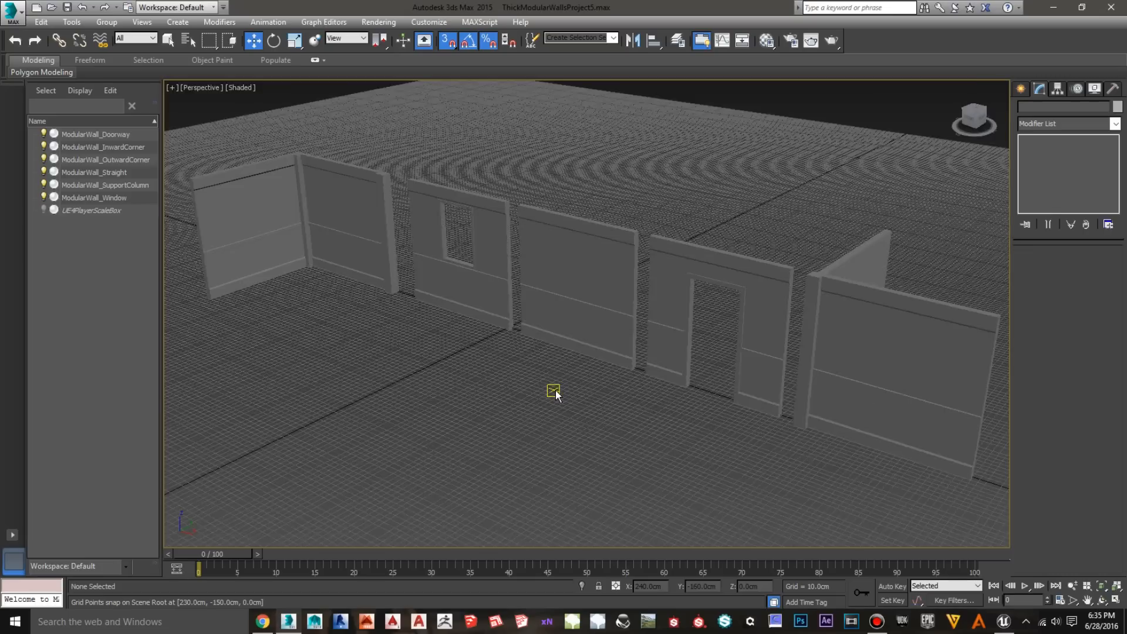
scroll(554, 392, up, 2)
middle_drag(571, 358, 509, 418)
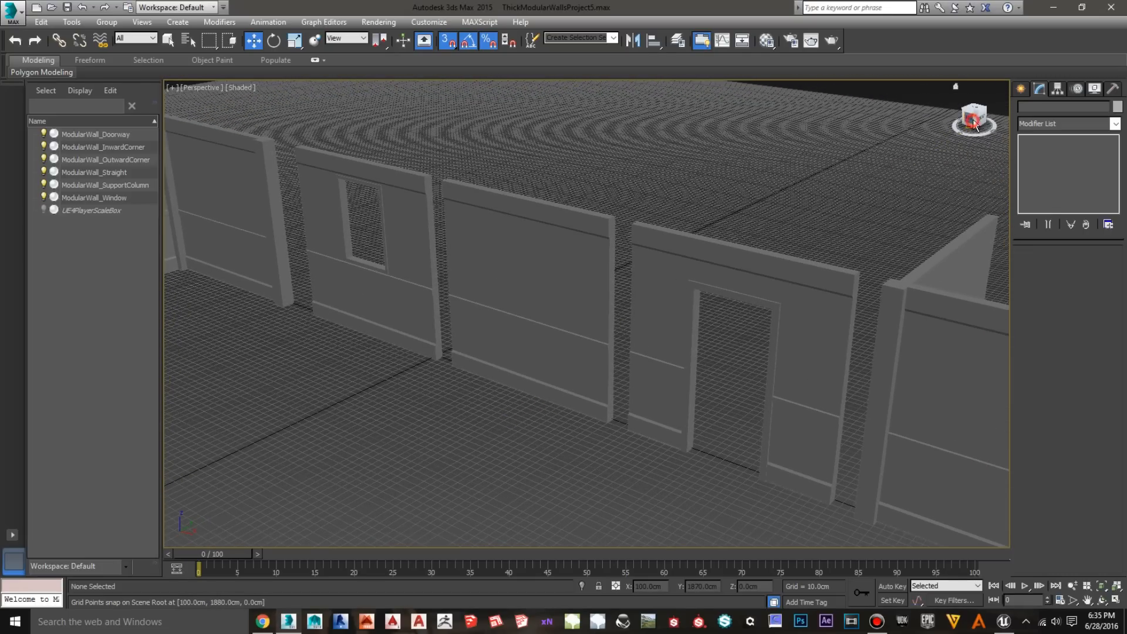
drag(973, 121, 906, 154)
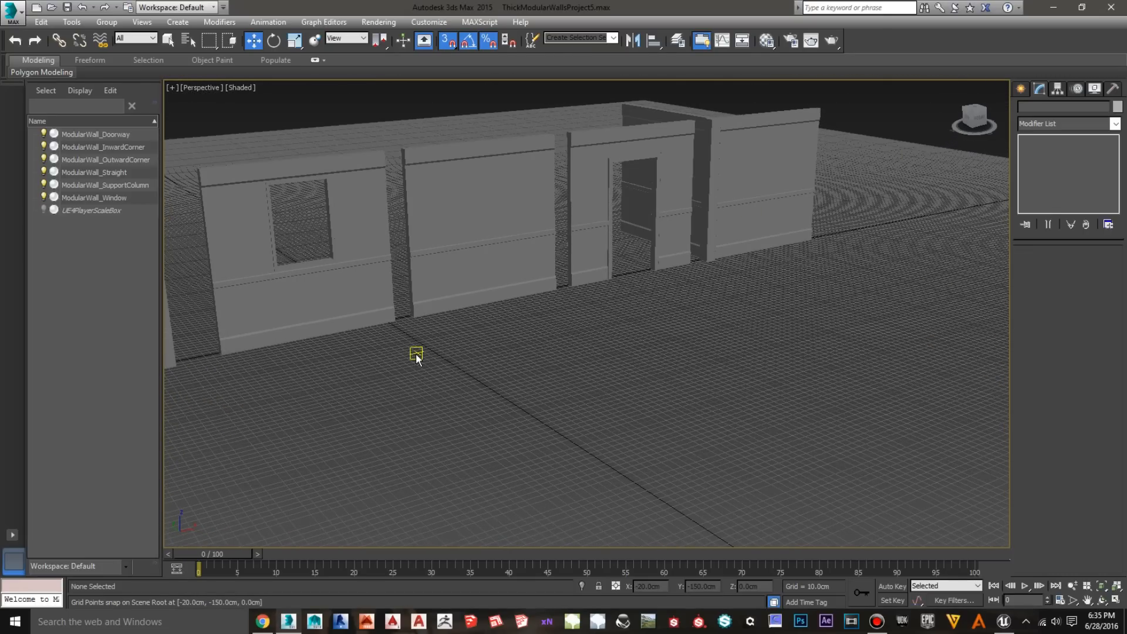
middle_drag(416, 358, 536, 432)
click(967, 113)
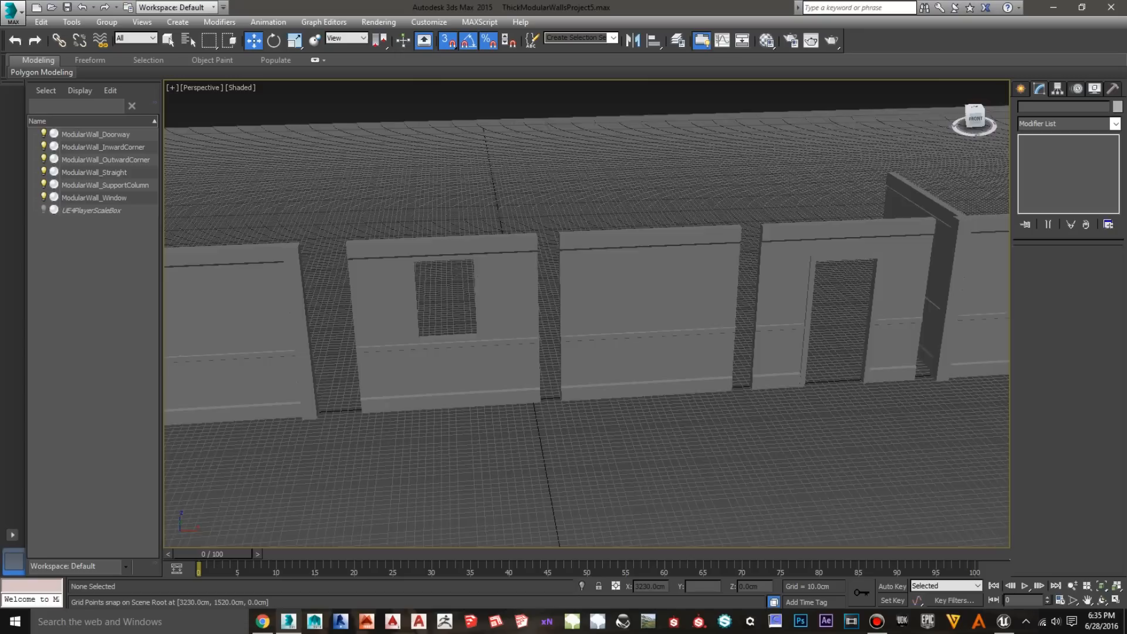
drag(967, 115, 926, 112)
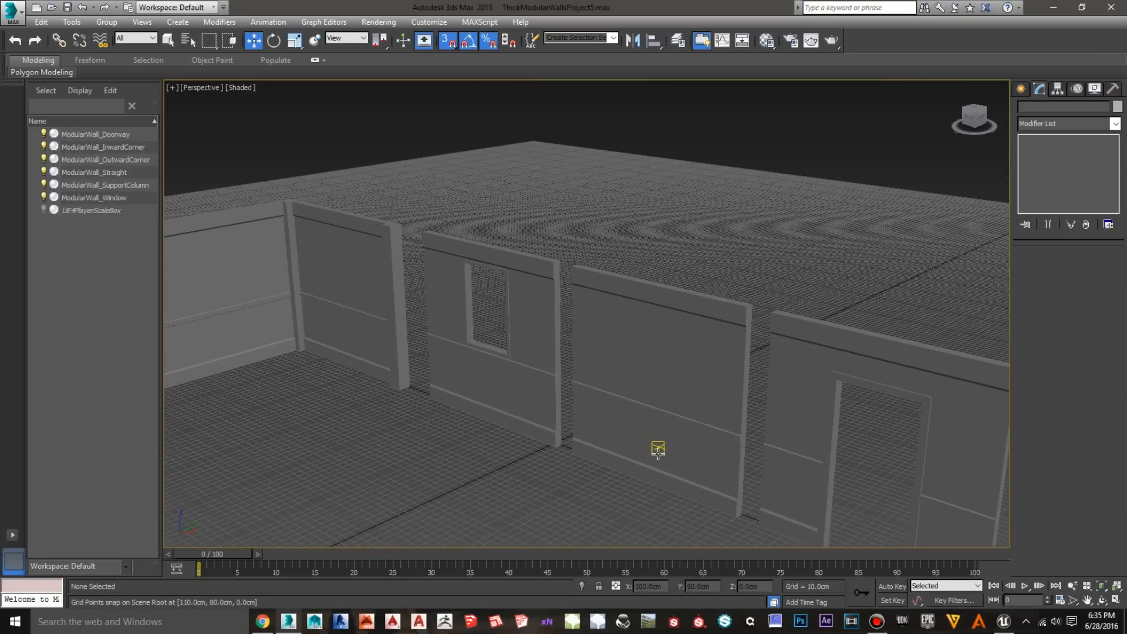
middle_drag(642, 502, 422, 352)
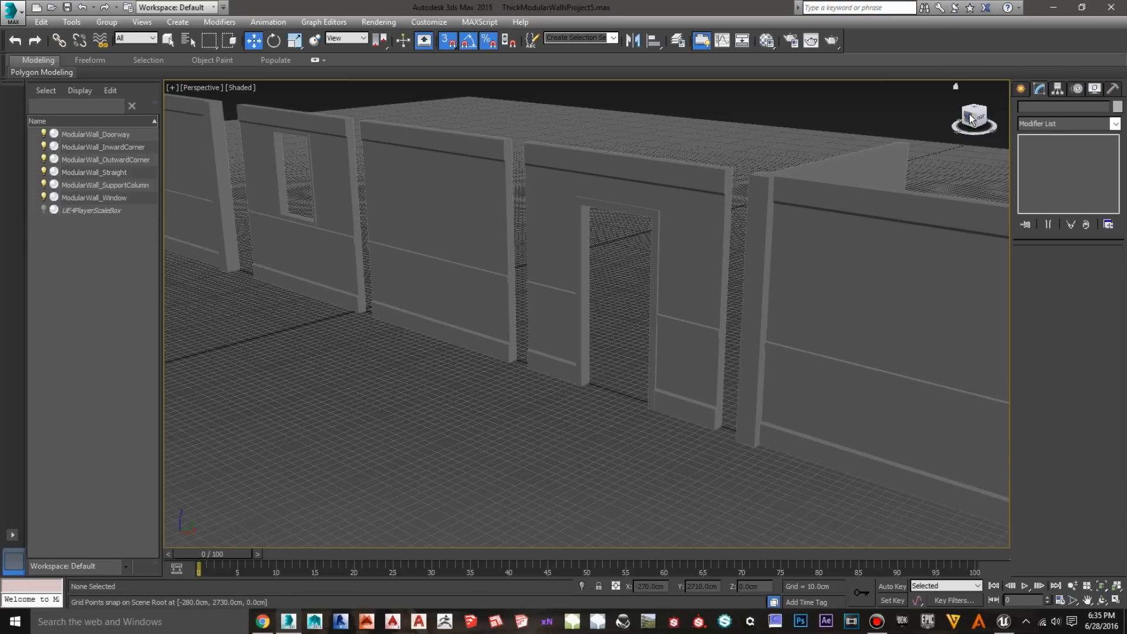
drag(969, 114, 970, 133)
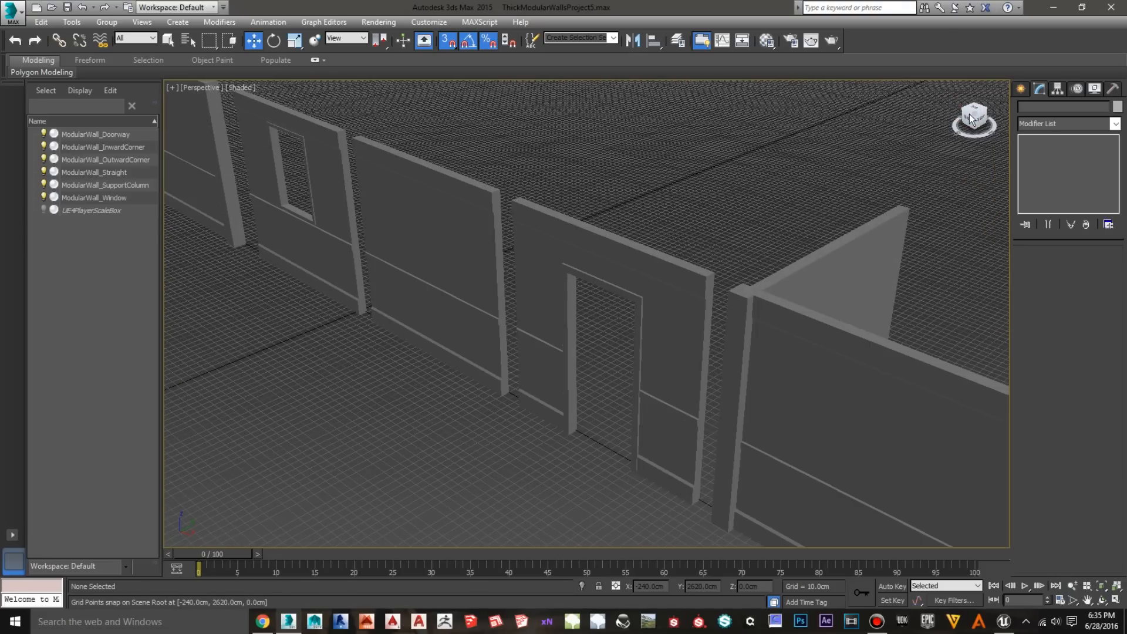
middle_drag(432, 385, 519, 307)
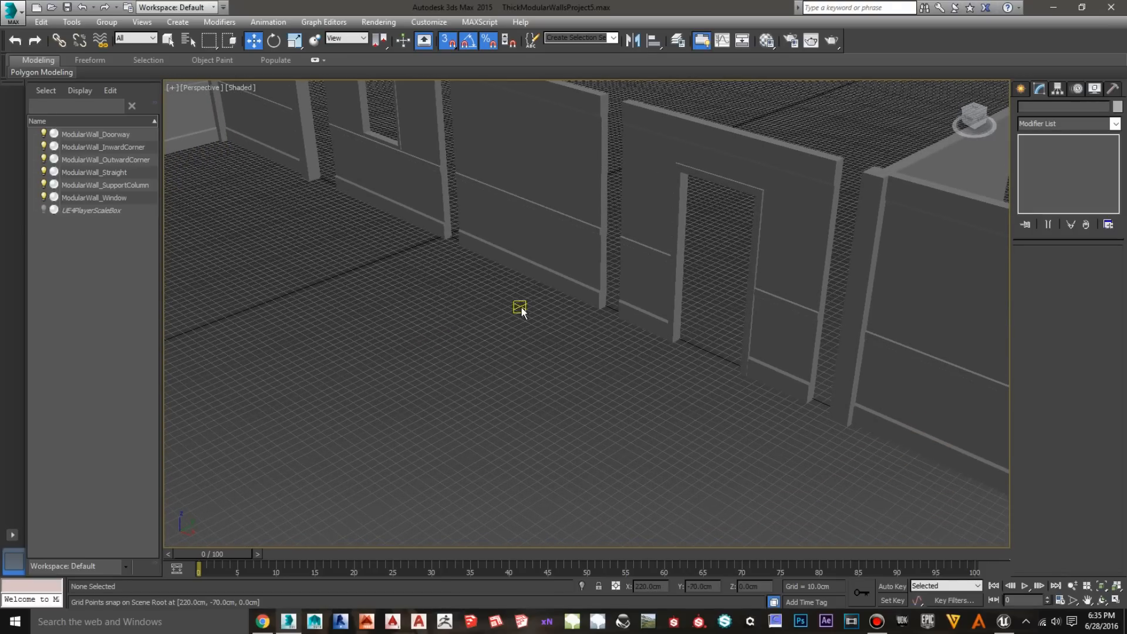
scroll(521, 307, down, 3)
Inspect the inward corner, outward corner, window, straight and doorway wall pieces by selecting each one in turn, ending with nothing selected
click(785, 316)
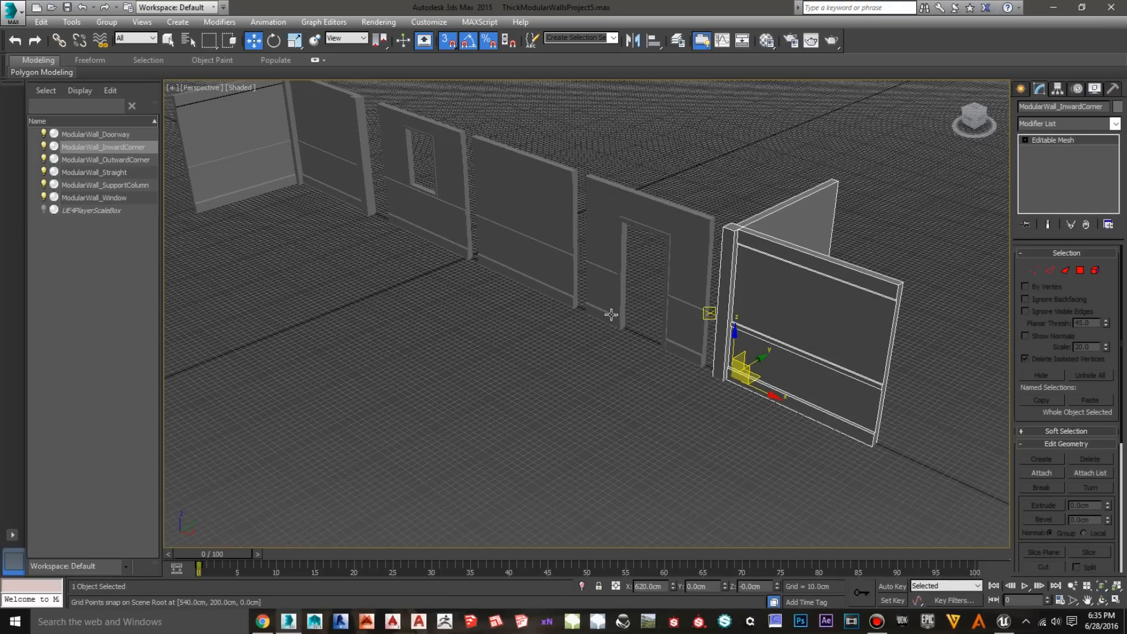
middle_drag(476, 317, 551, 405)
click(381, 214)
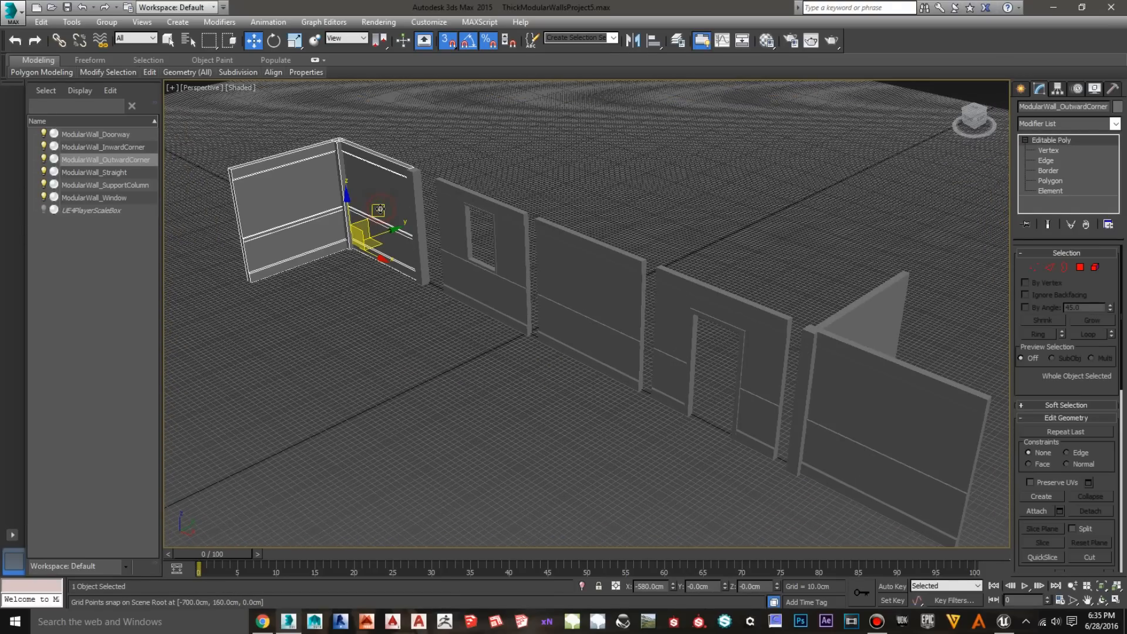
click(478, 265)
click(602, 290)
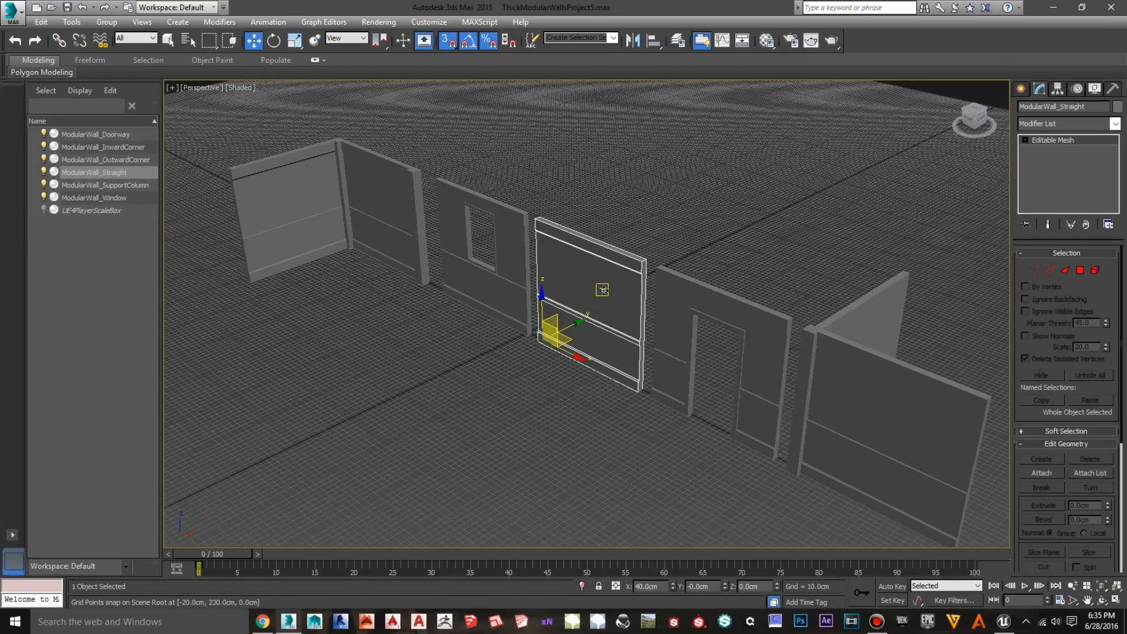
click(687, 300)
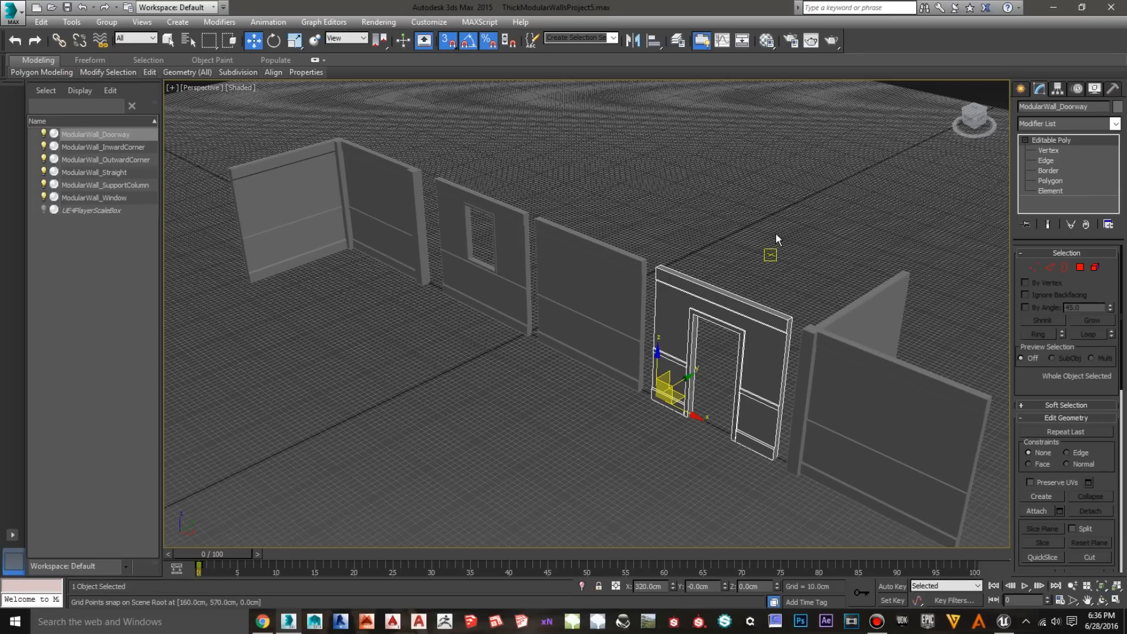
click(781, 214)
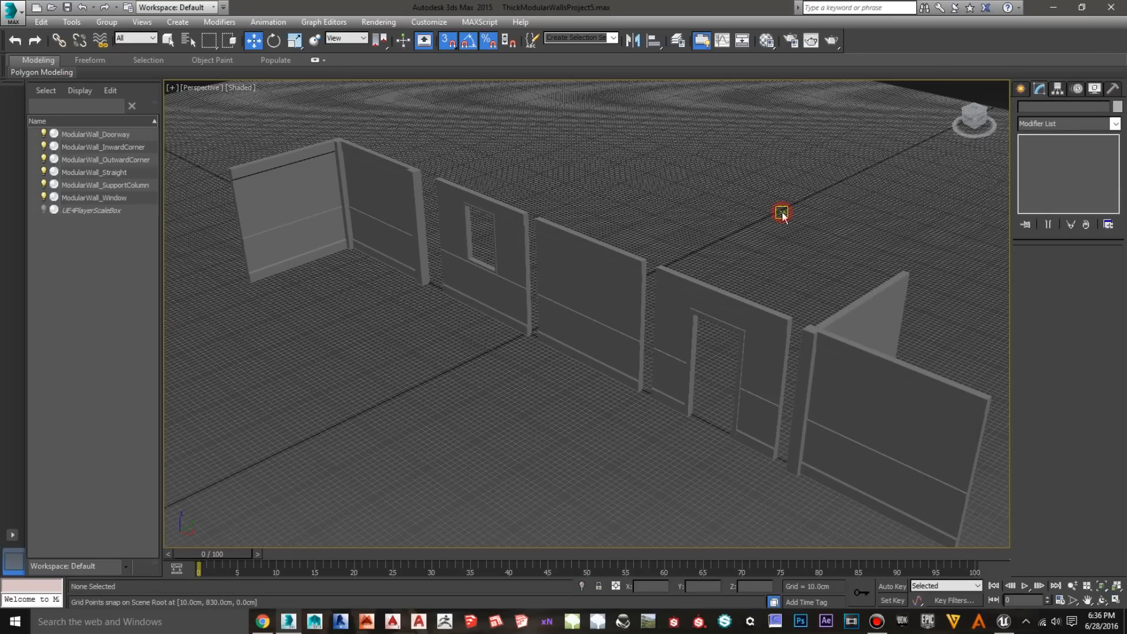
Switch to Unreal Editor and review the available position grid snap sizes and the level's grid
click(1003, 621)
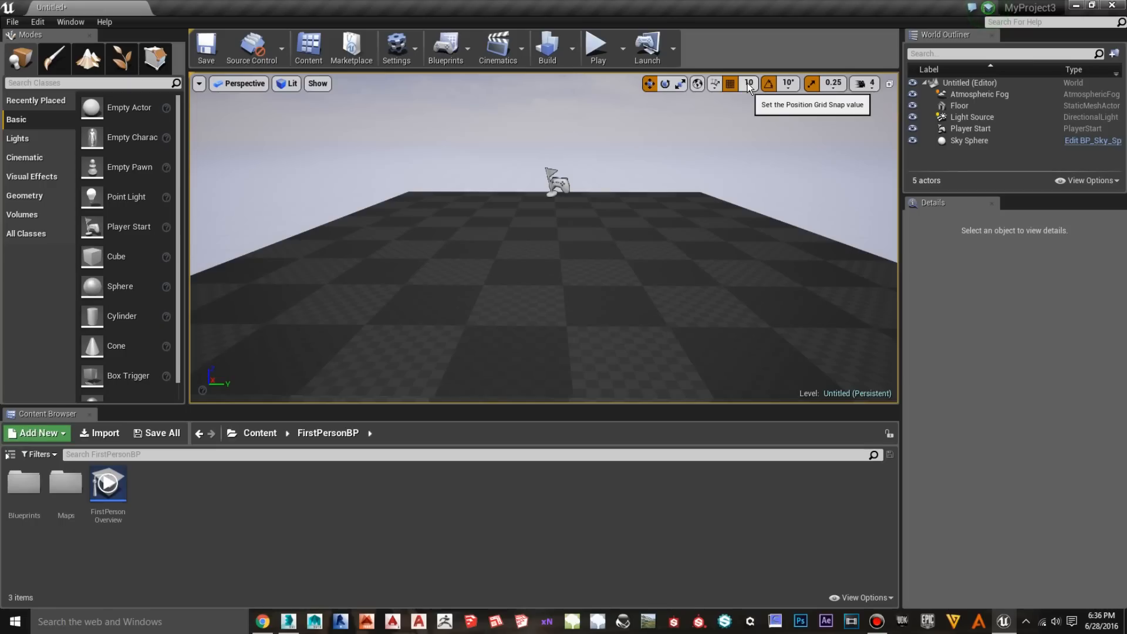
click(748, 84)
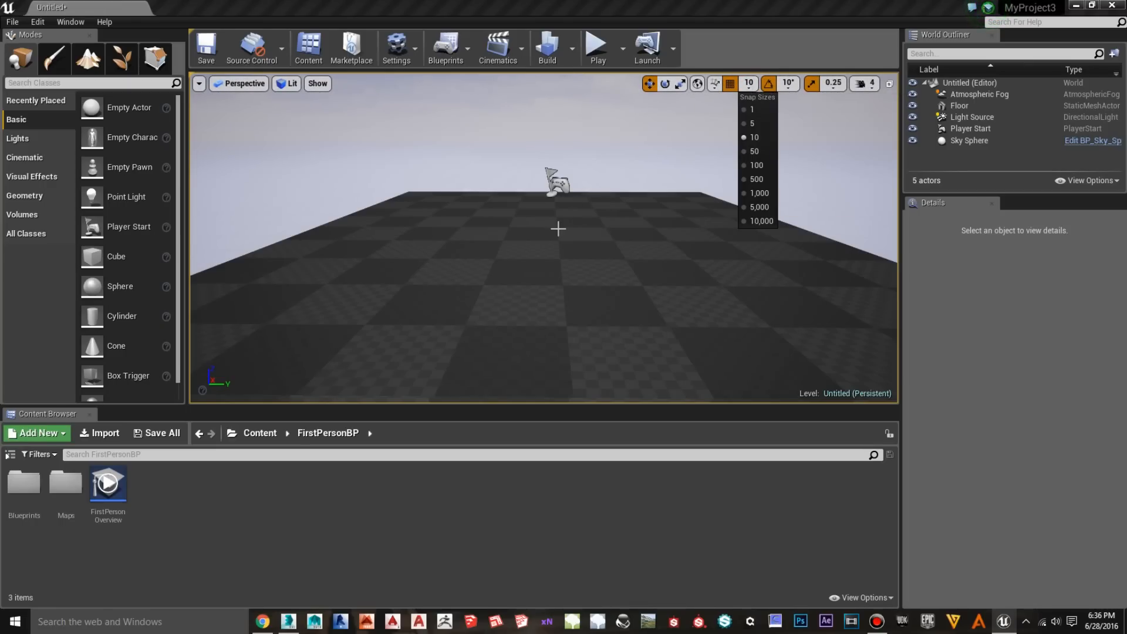
click(736, 43)
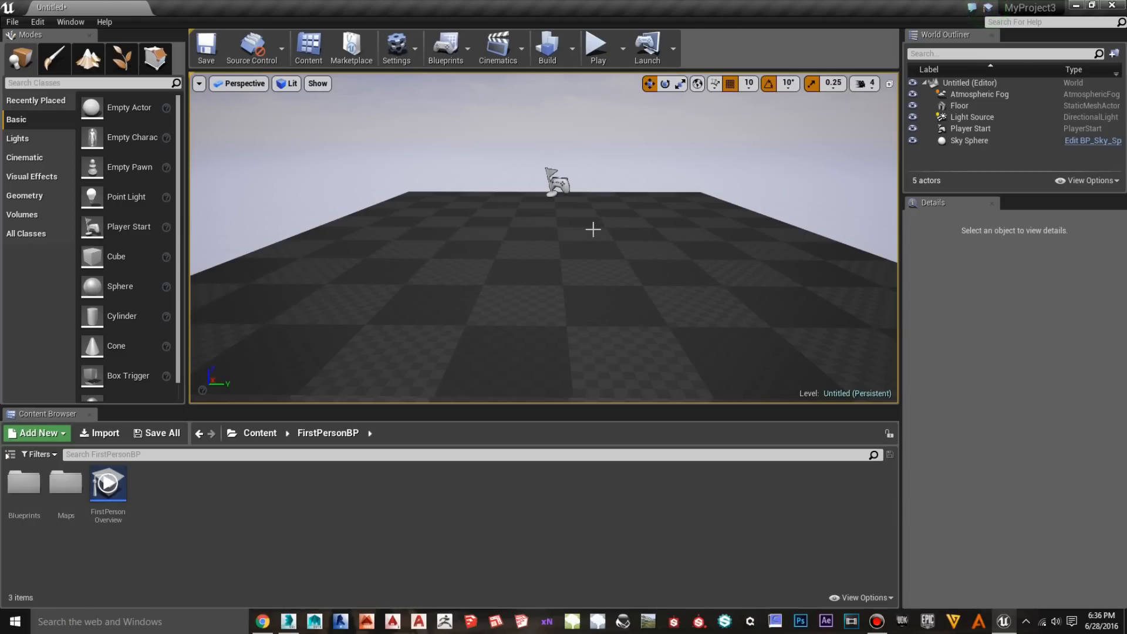
click(749, 83)
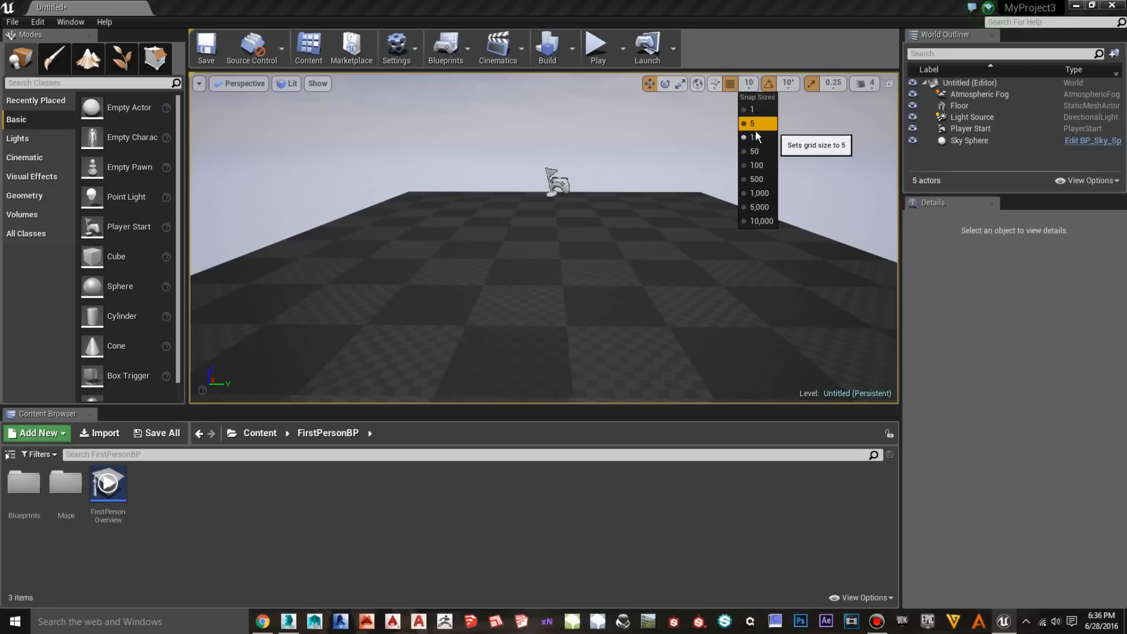
click(737, 49)
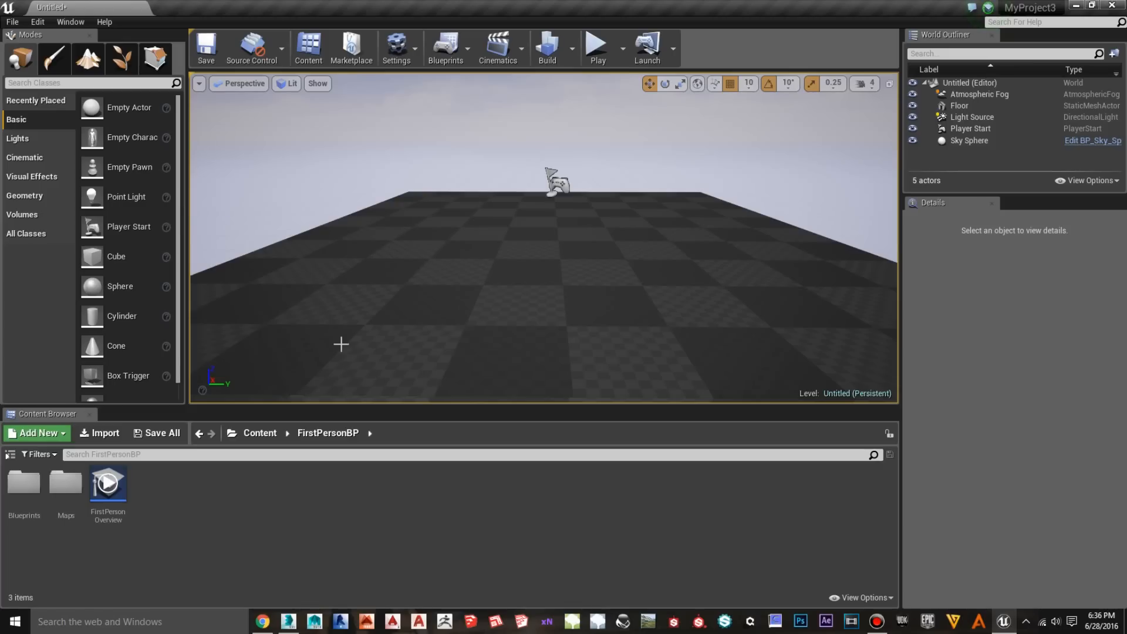
drag(341, 344, 273, 320)
right_drag(273, 319, 194, 347)
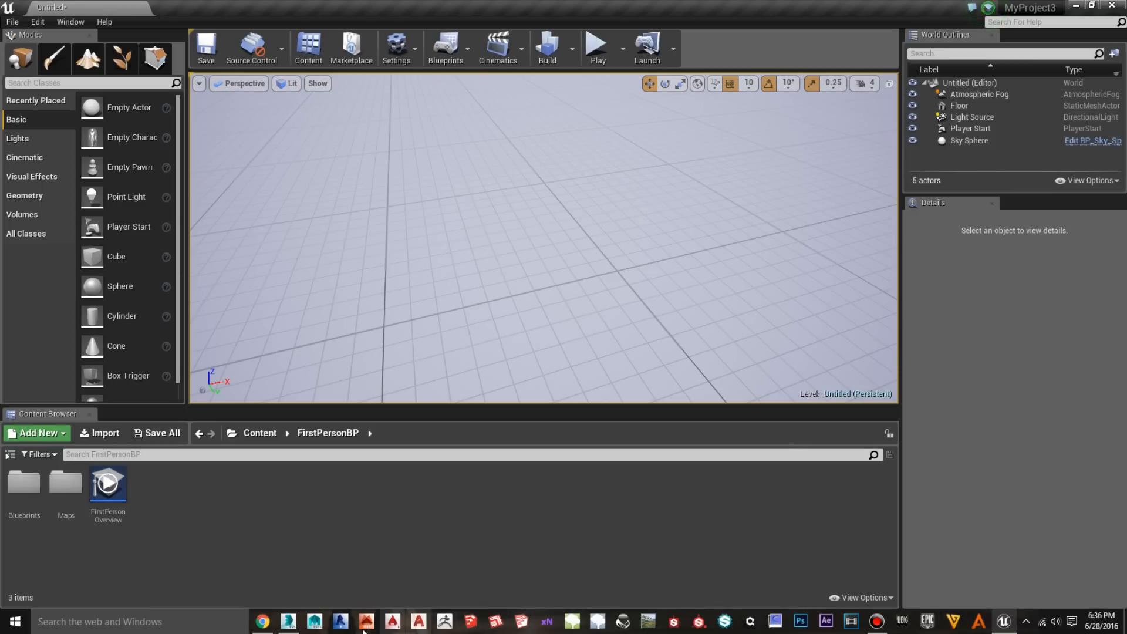
Switch back to 3ds Max and check the display unit scale and the system unit scale in Units Setup
click(289, 623)
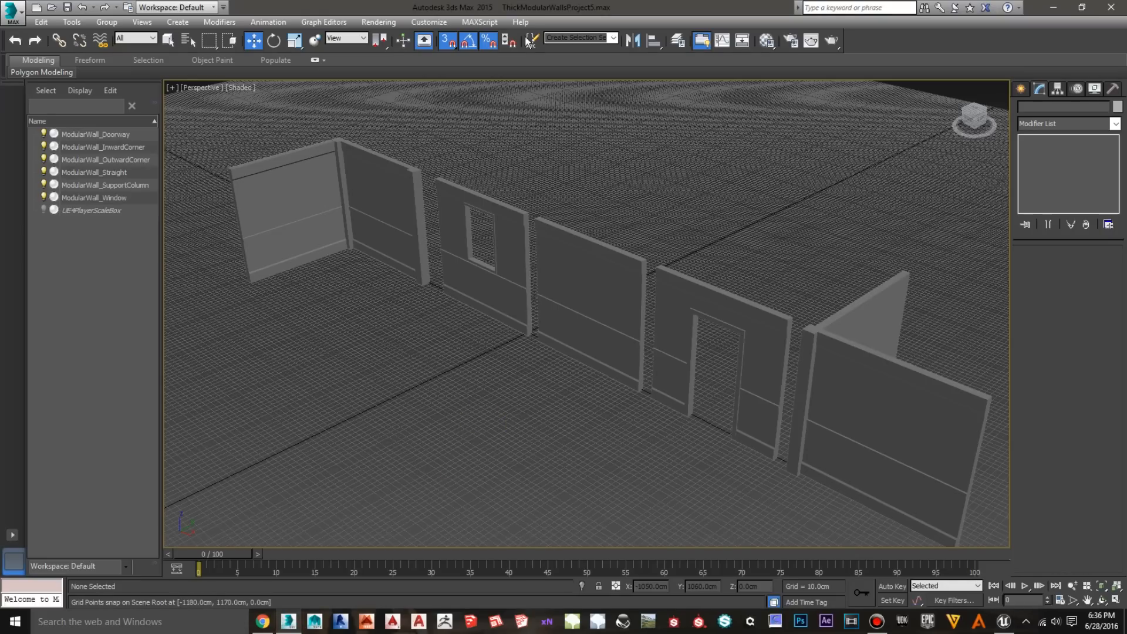
click(420, 23)
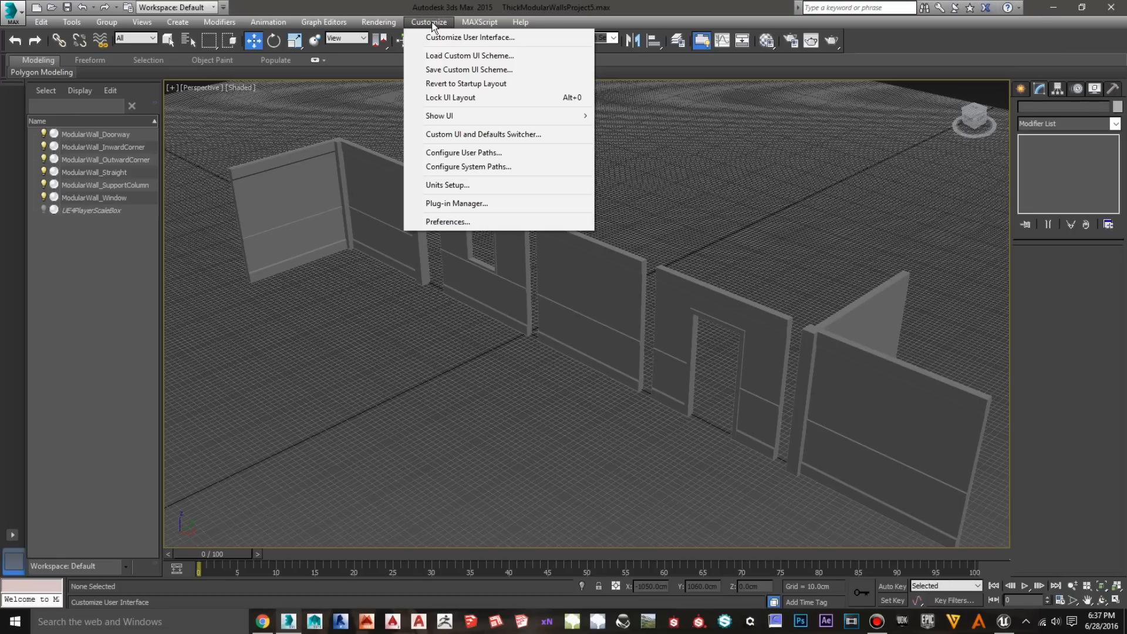
click(452, 185)
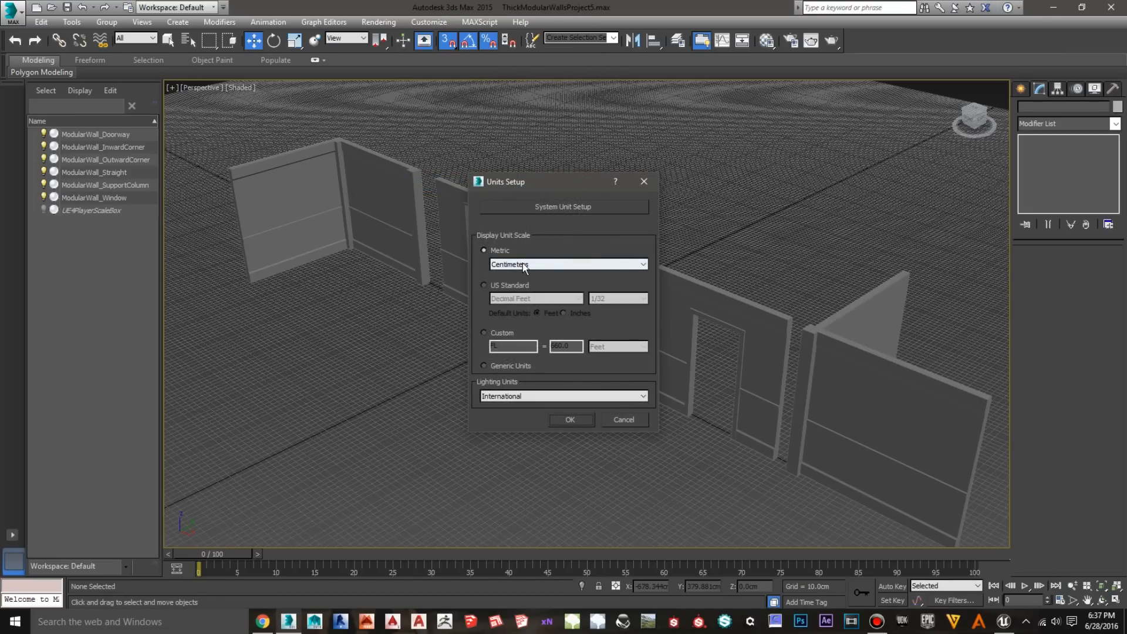
click(556, 207)
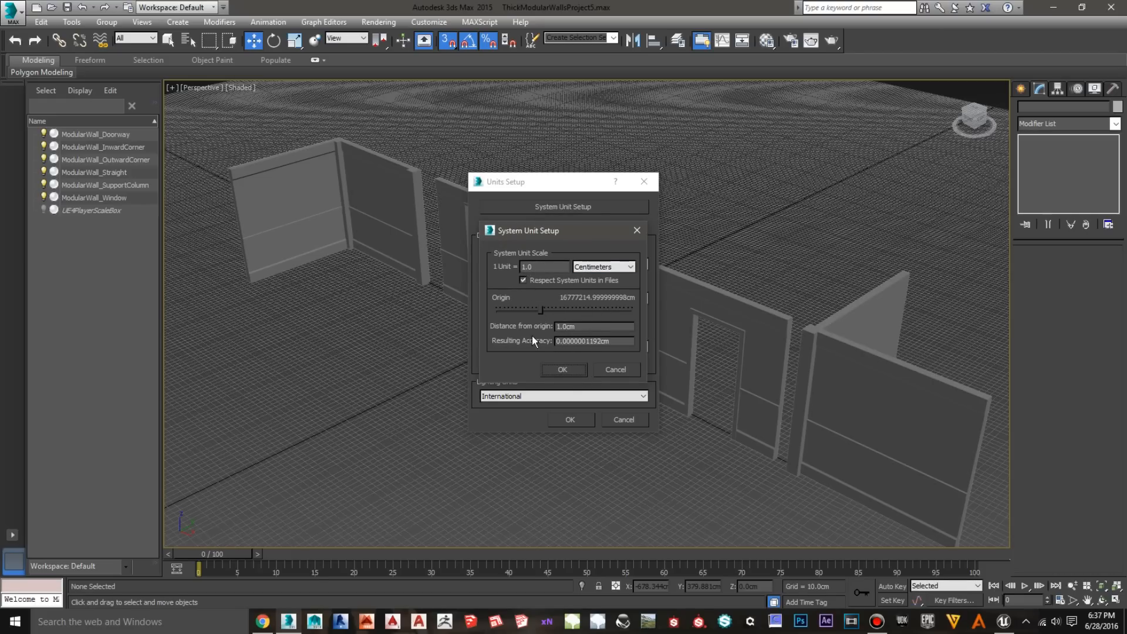
click(565, 369)
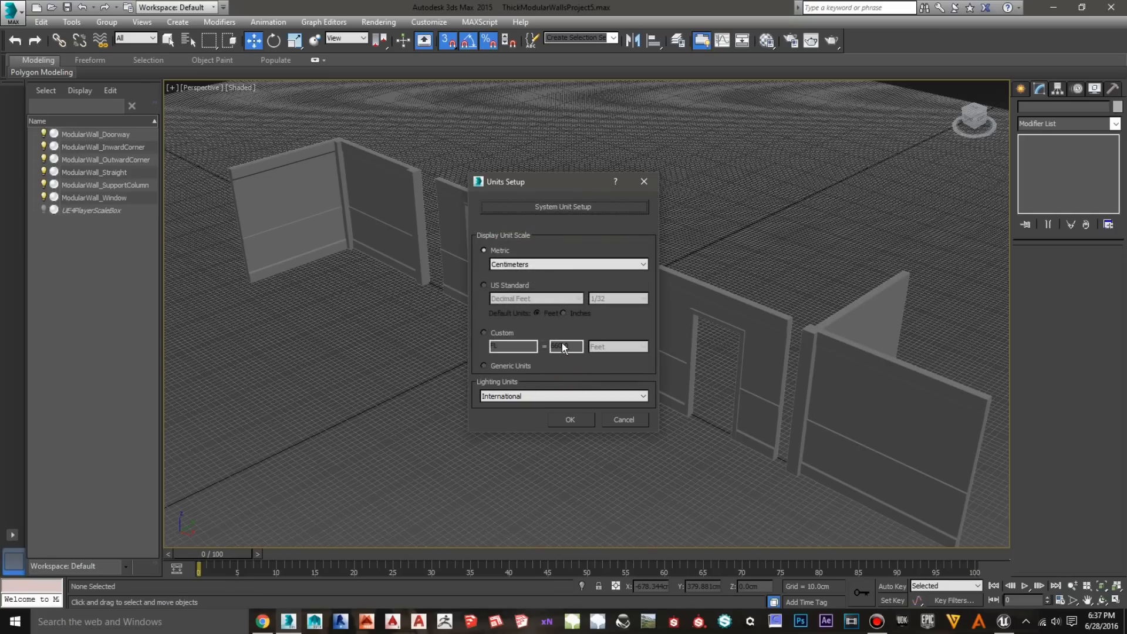
click(576, 420)
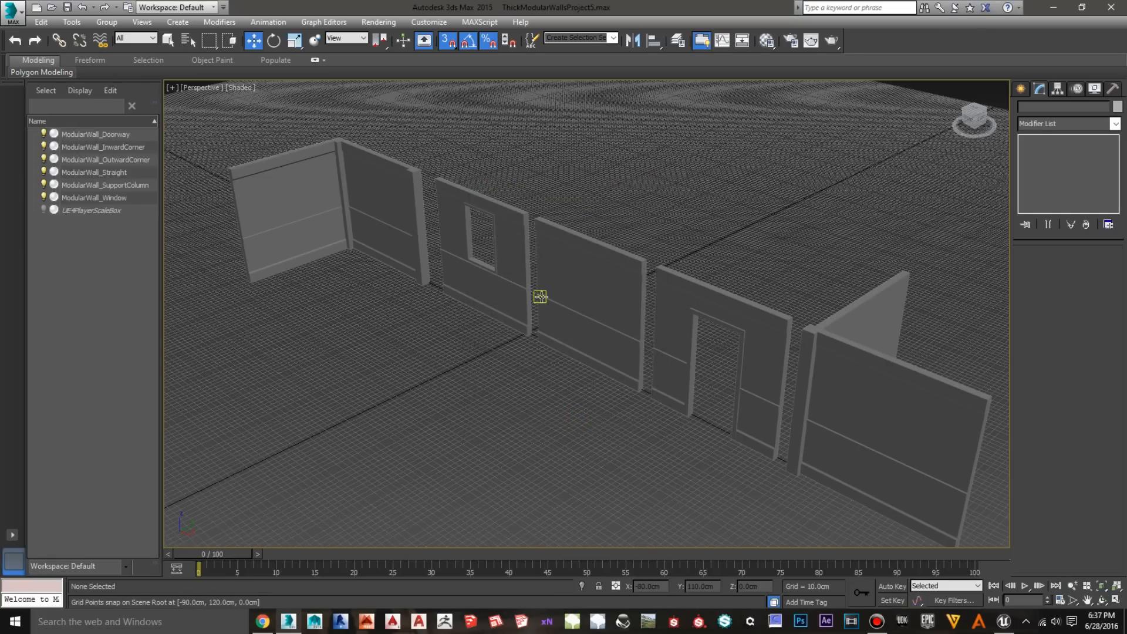
Review the snap types, the snap options and the home grid dimensions in Grid and Snap Settings
scroll(590, 428, up, 5)
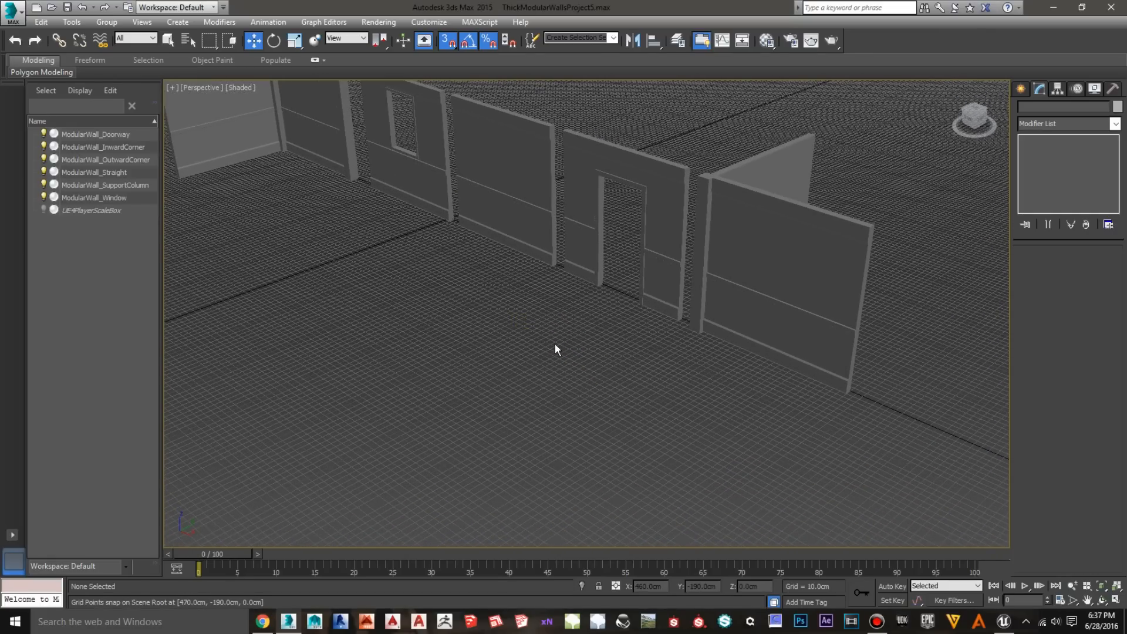
scroll(555, 344, up, 3)
middle_drag(544, 322, 663, 430)
scroll(664, 430, up, 3)
scroll(665, 421, down, 5)
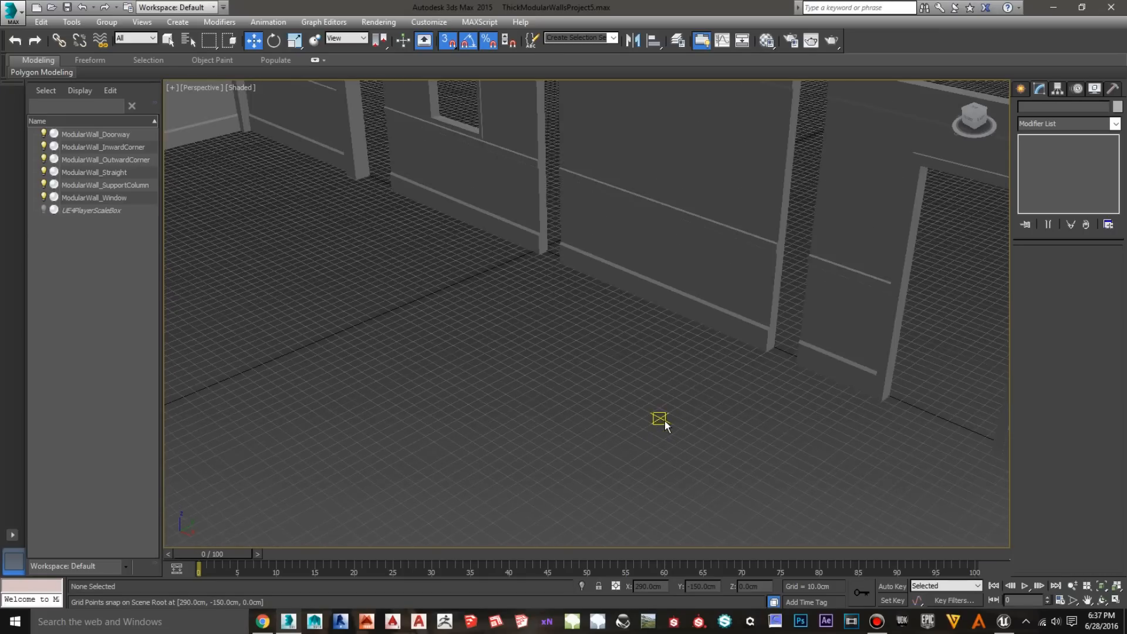
right_click(469, 42)
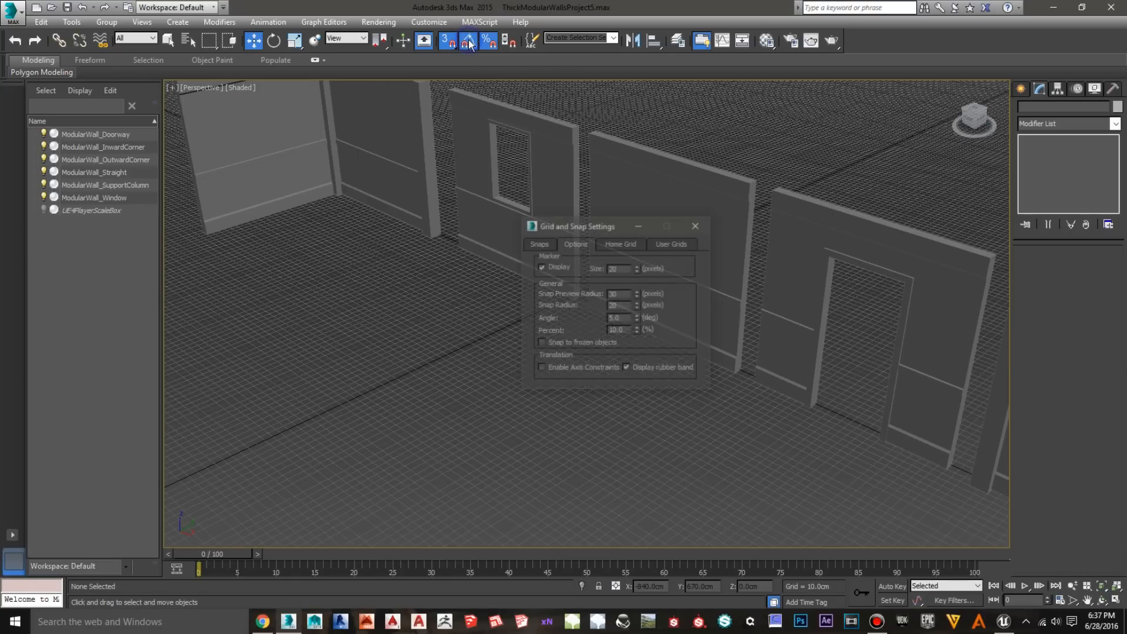
click(539, 244)
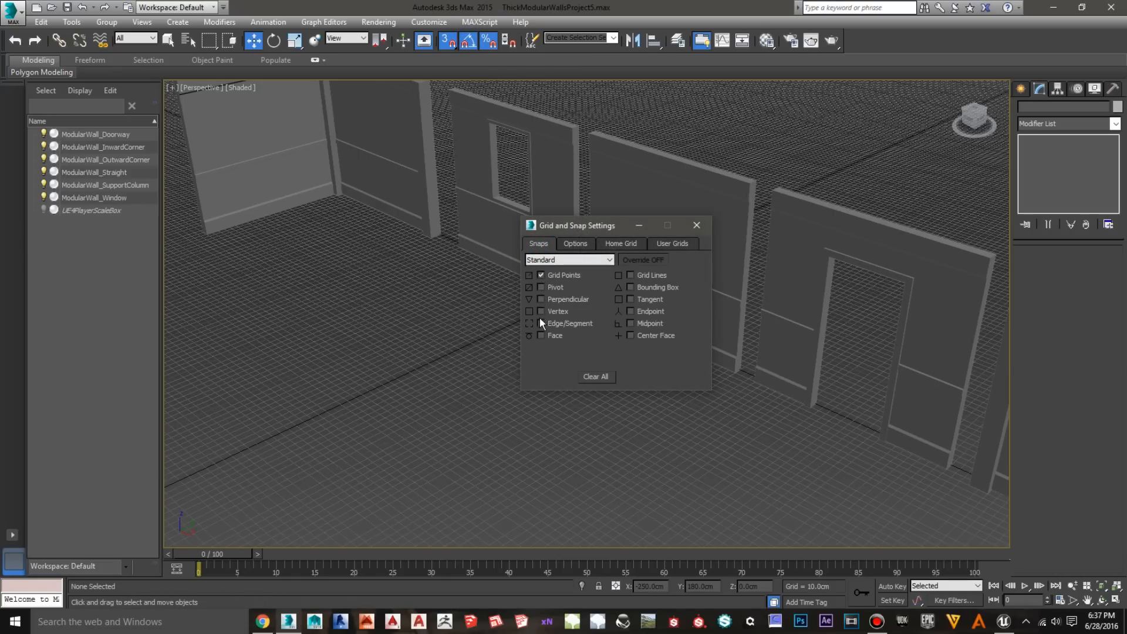
click(581, 246)
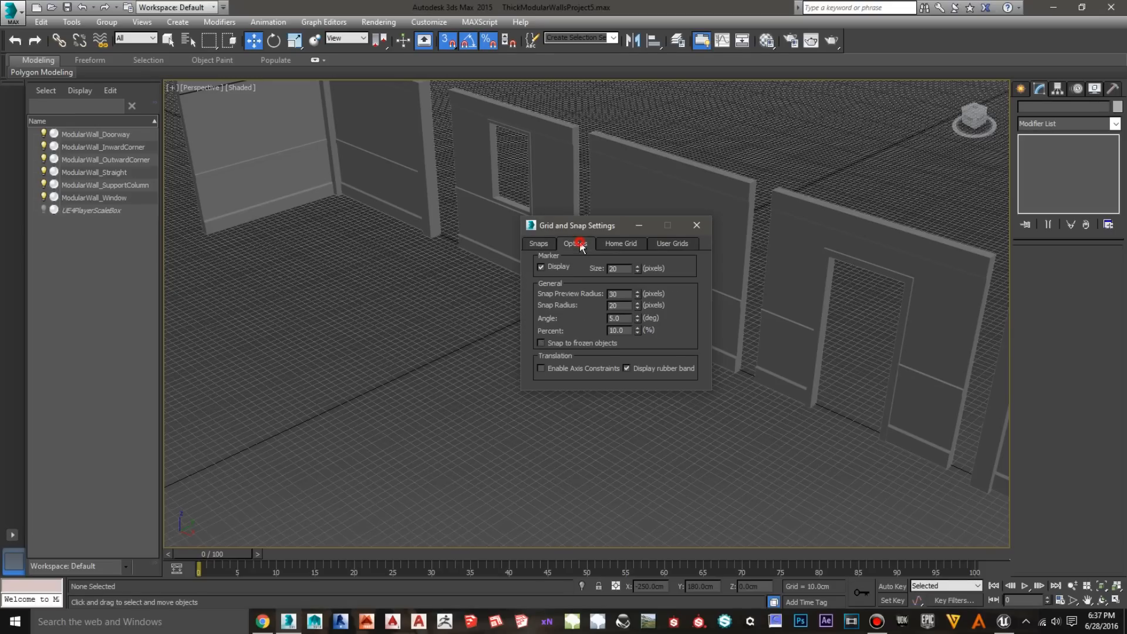
click(619, 244)
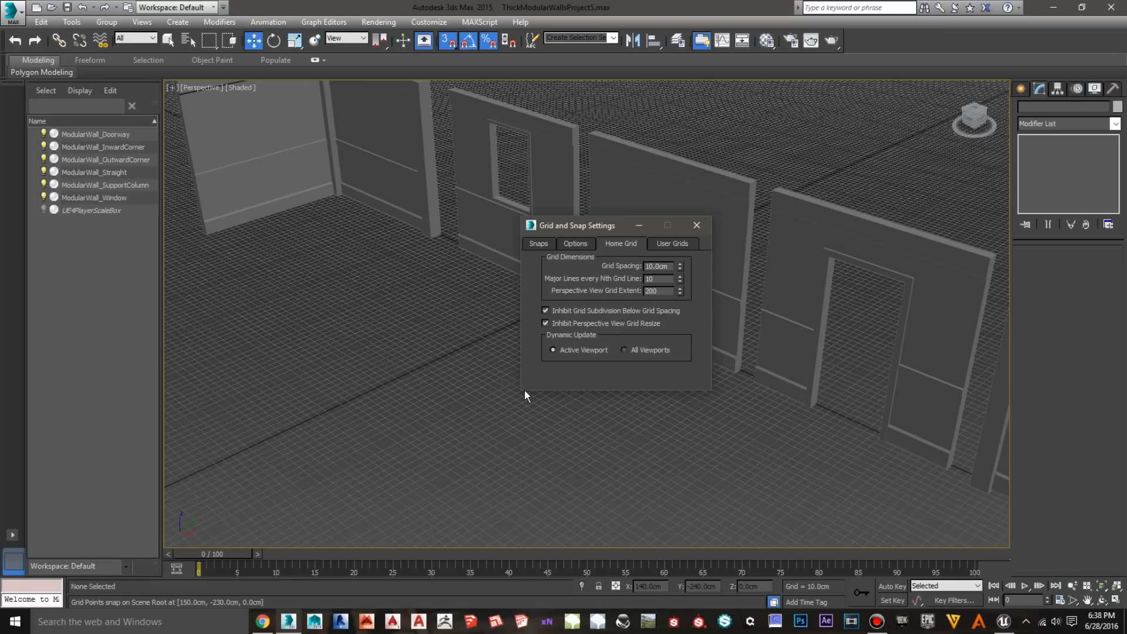
Set the home grid's perspective view grid extent to 10 and examine the grid area around the wall pieces
scroll(536, 478, up, 4)
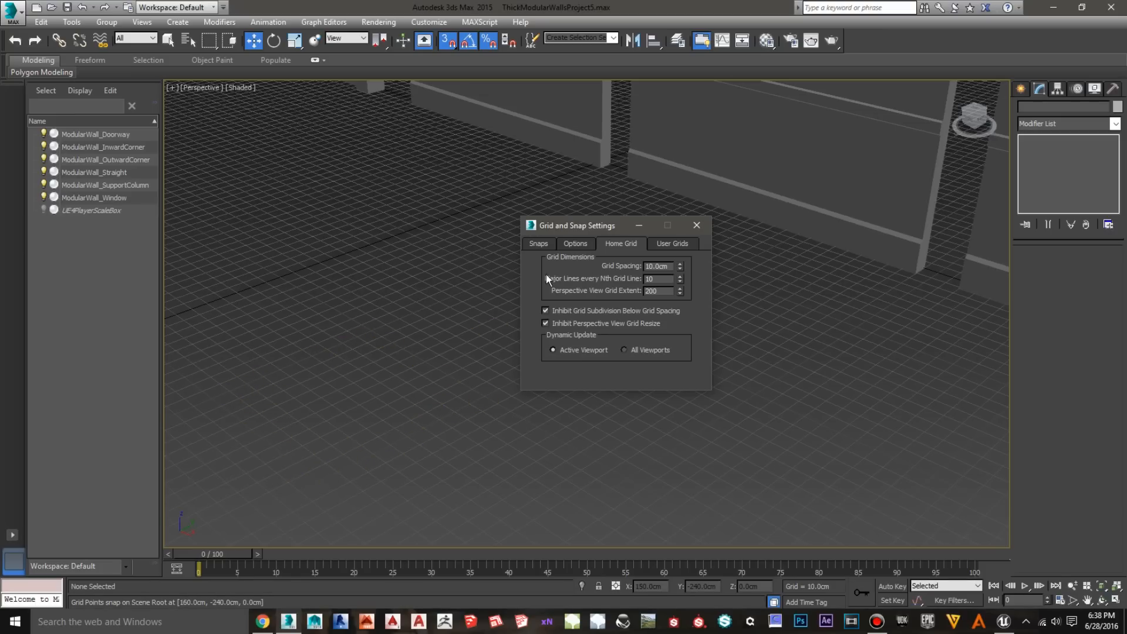
mouse_move(334, 360)
middle_down()
mouse_move(566, 473)
mouse_move(433, 476)
mouse_move(463, 464)
middle_up()
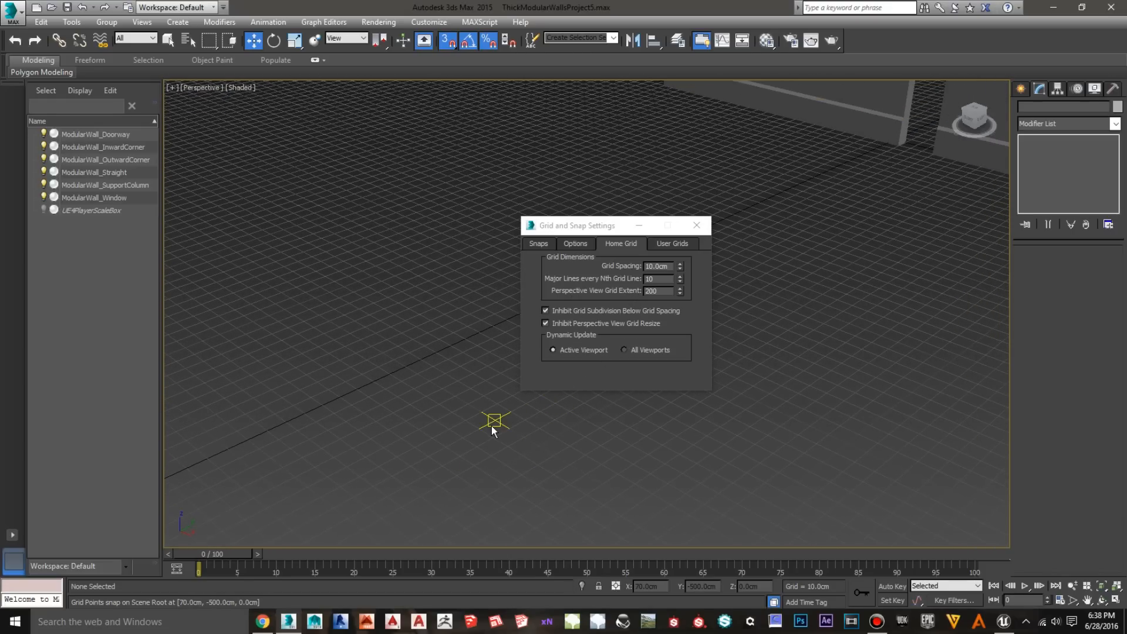
scroll(492, 424, down, 5)
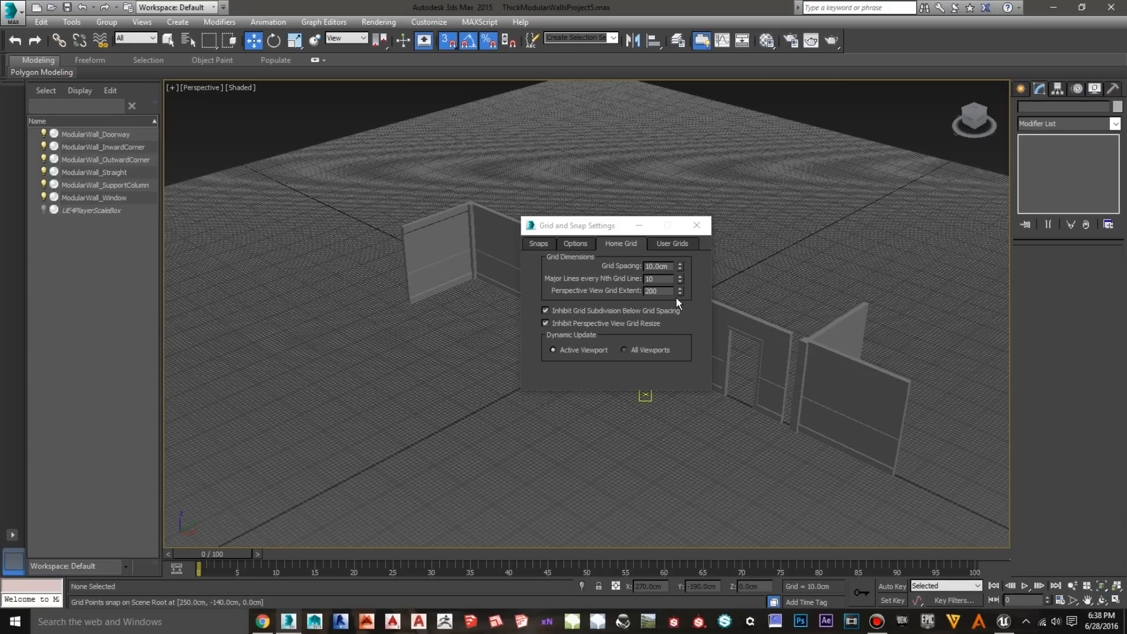
drag(660, 291, 635, 291)
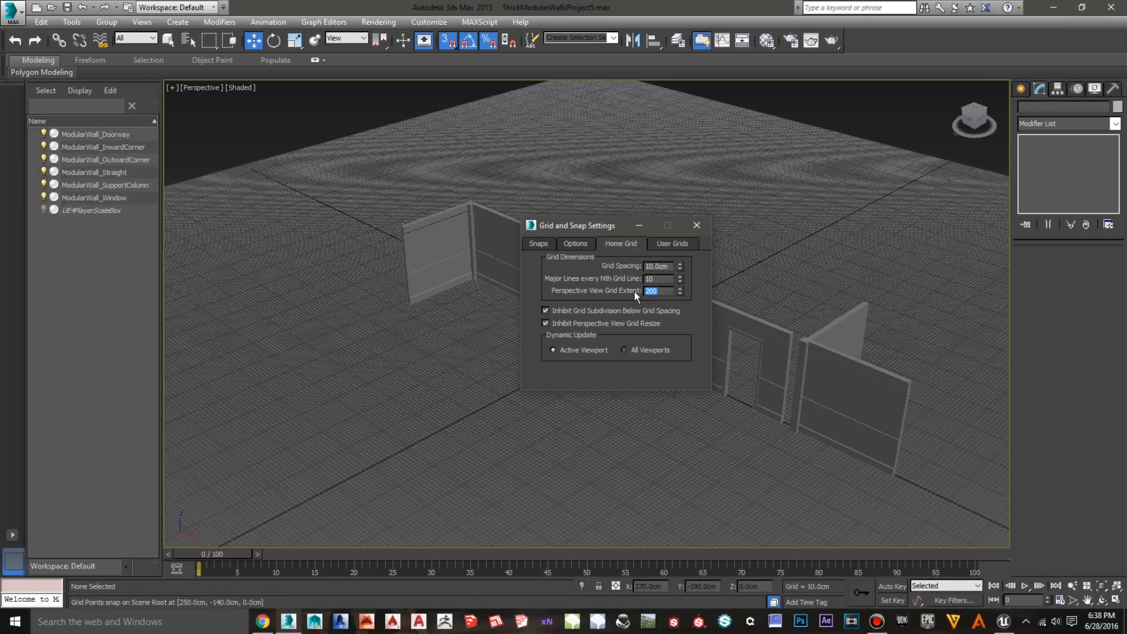
text(10)
key(Return)
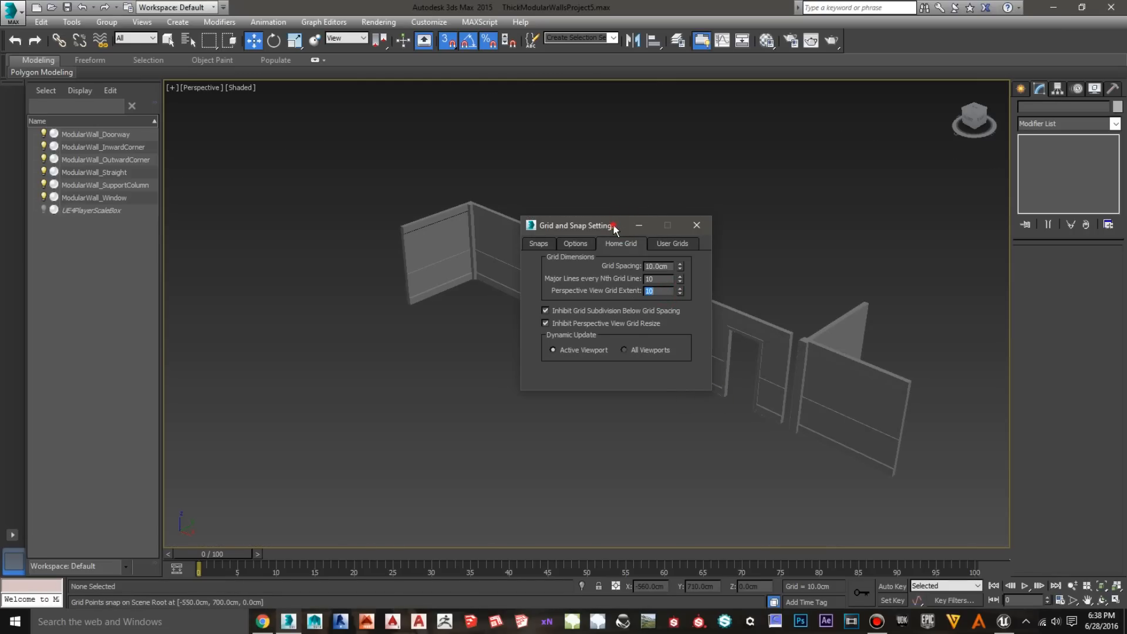
drag(624, 226, 414, 223)
scroll(554, 328, up, 6)
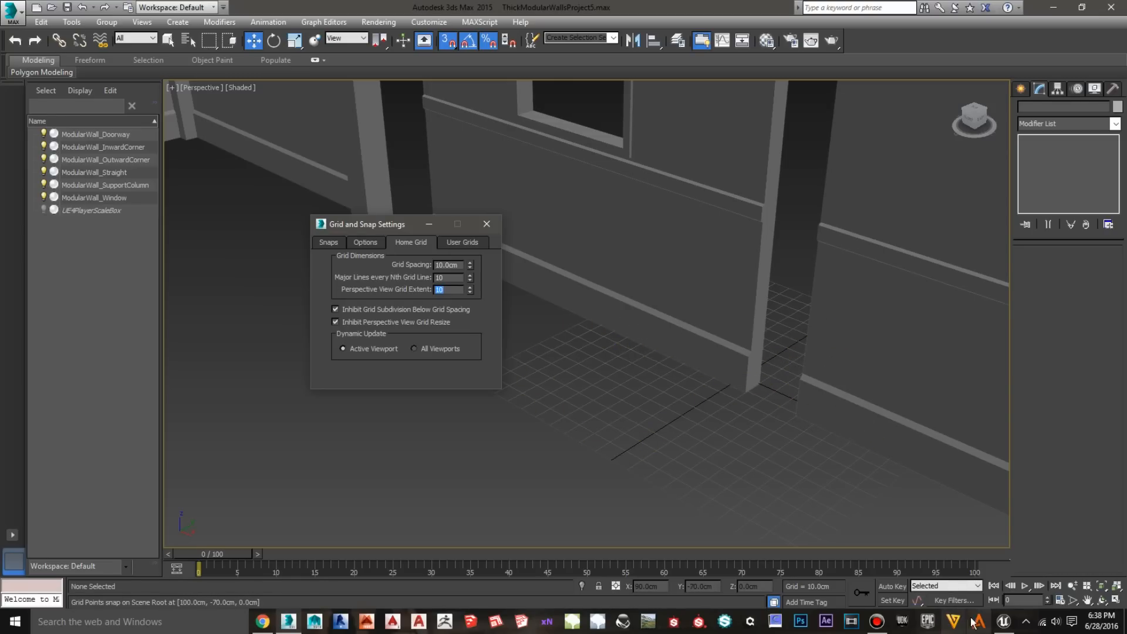
Switch to Unreal Editor and examine the level's grid lines for comparison
click(1003, 622)
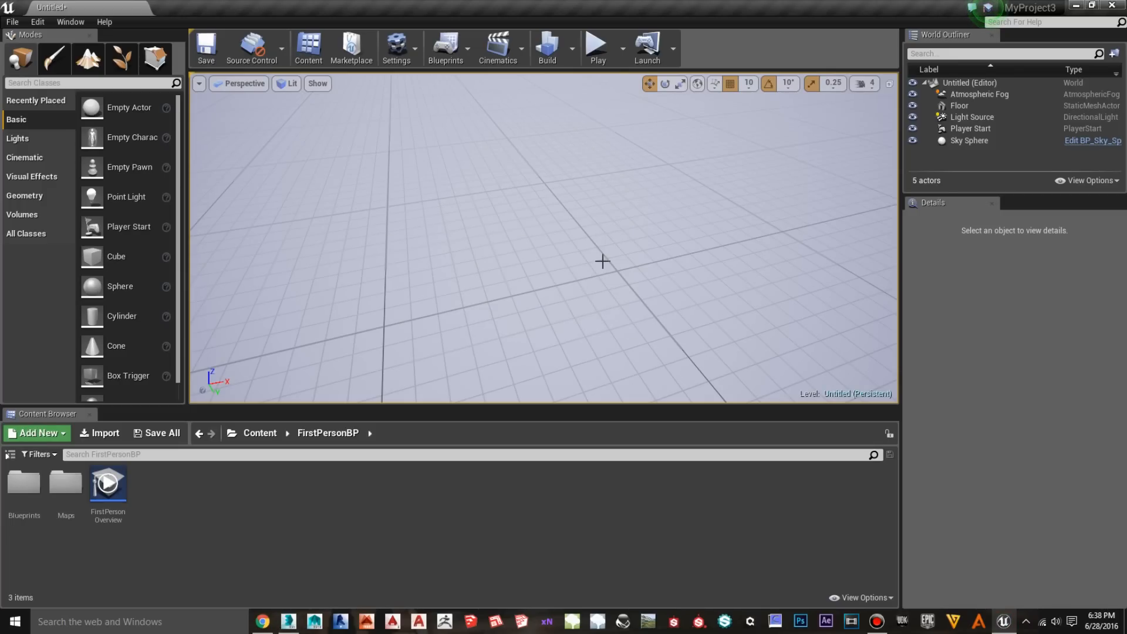
middle_drag(469, 307, 485, 287)
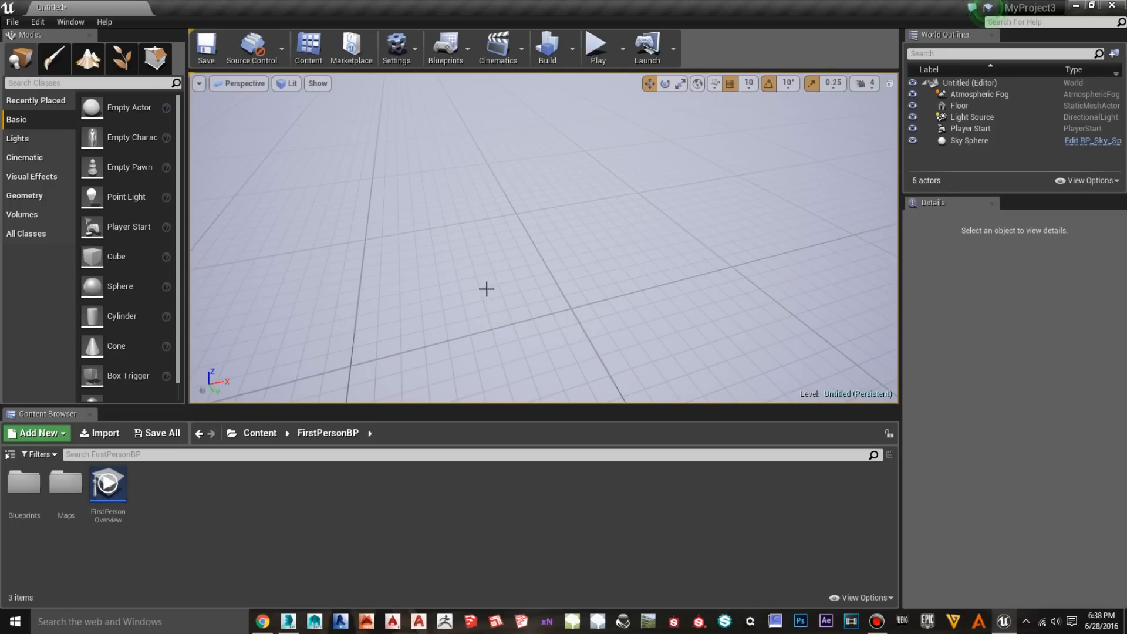
click(426, 208)
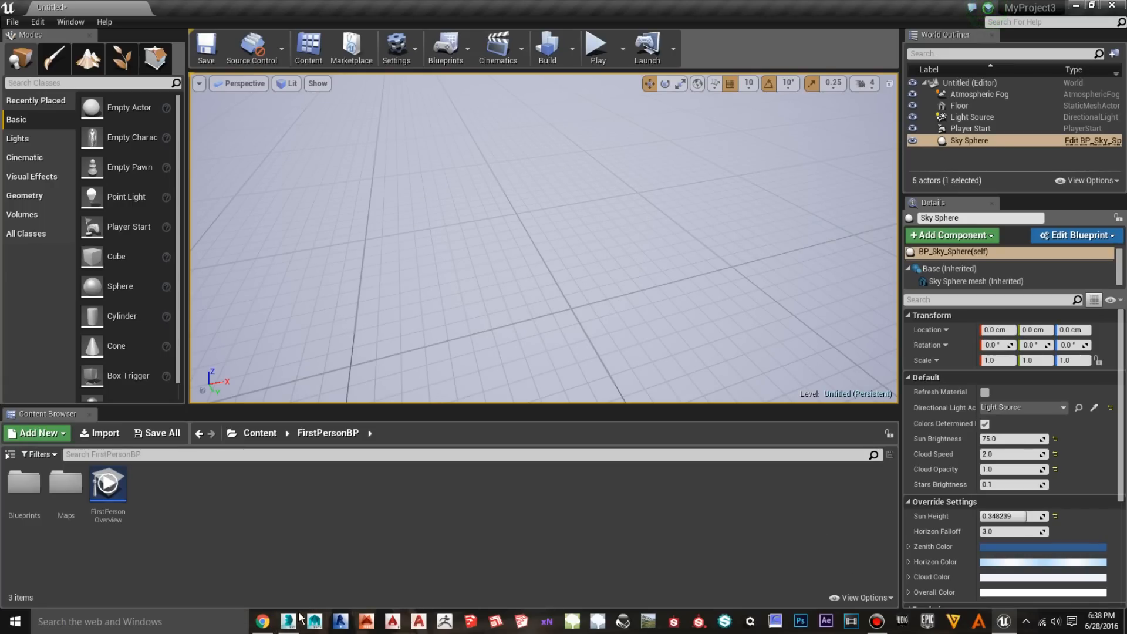
Switch back to 3ds Max, set the perspective view grid extent to 500 and close the grid and snap settings
click(285, 625)
click(448, 289)
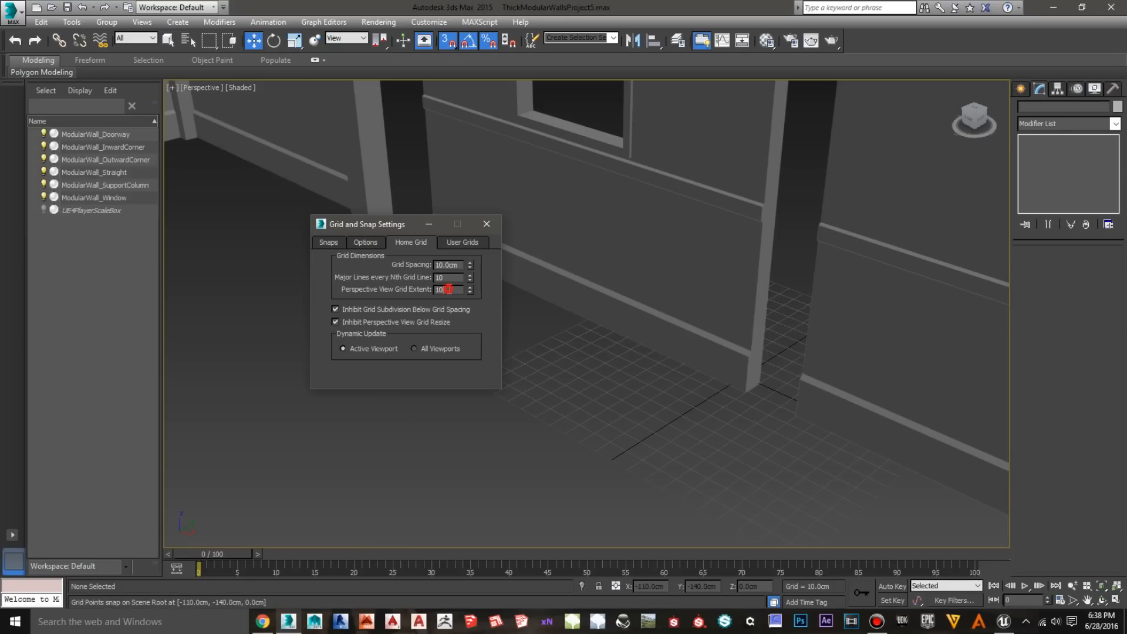
double_click(449, 289)
text(1200)
key(BackSpace)
key(BackSpace)
key(BackSpace)
key(BackSpace)
text(500)
key(Return)
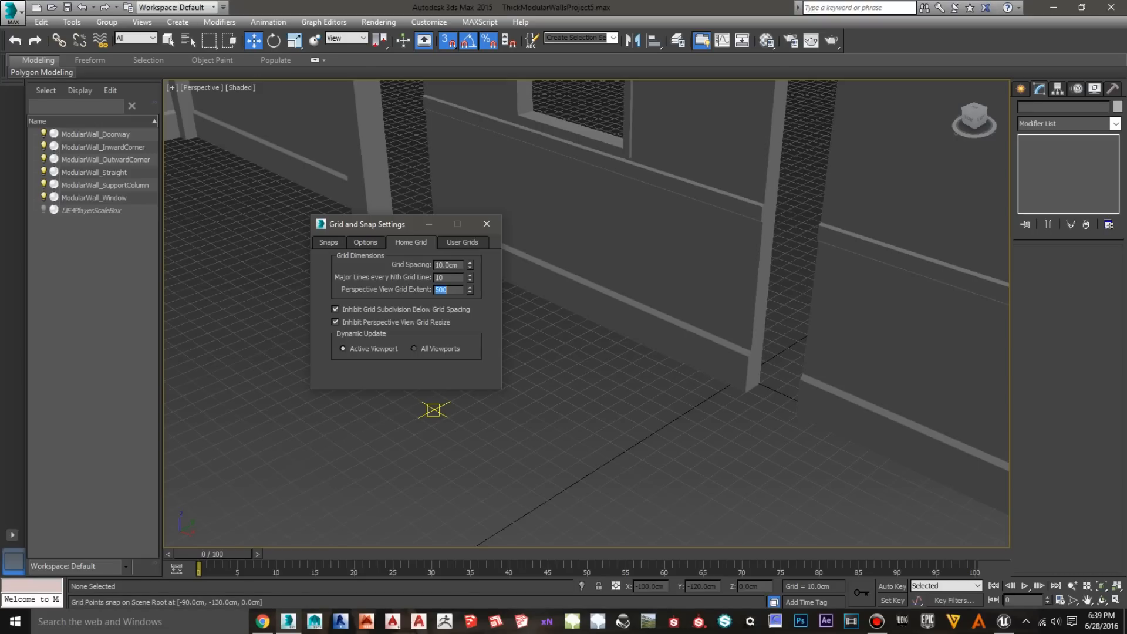
click(485, 224)
Select the UE4PlayerScaleBox object and unhide it beside the window wall
scroll(653, 435, down, 5)
middle_drag(667, 434, 578, 339)
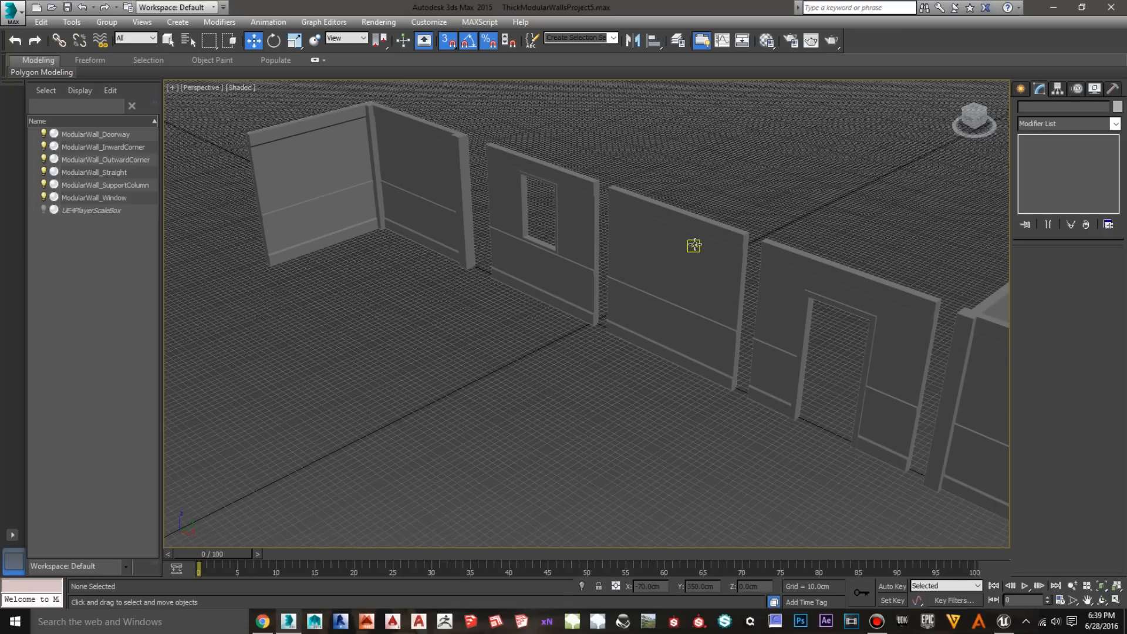
click(76, 210)
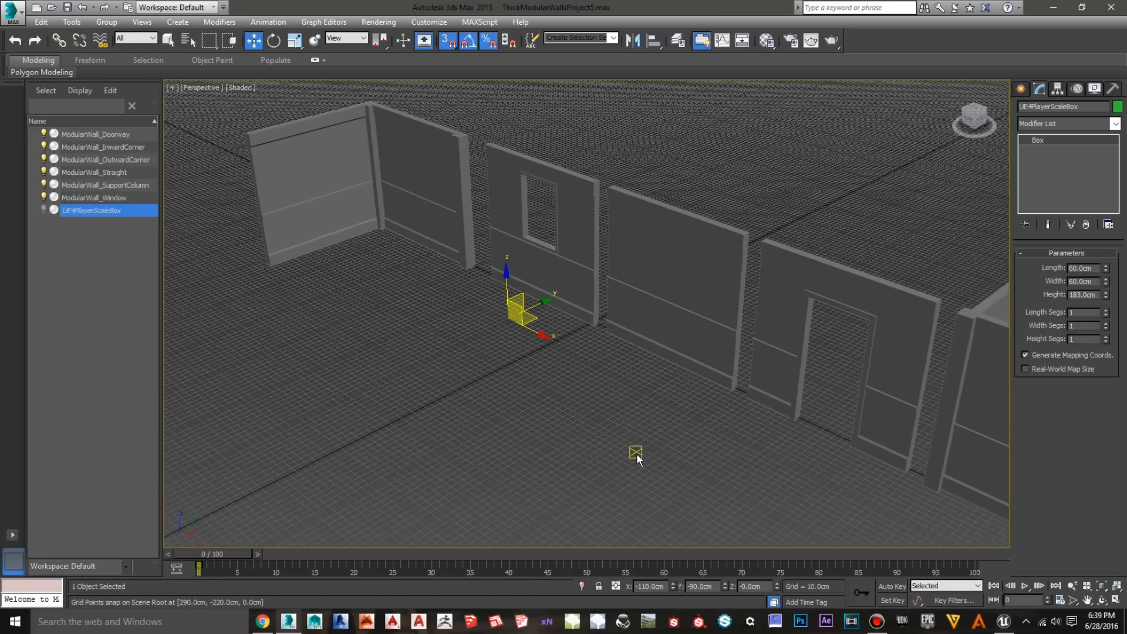
scroll(637, 453, up, 5)
middle_drag(503, 333, 655, 461)
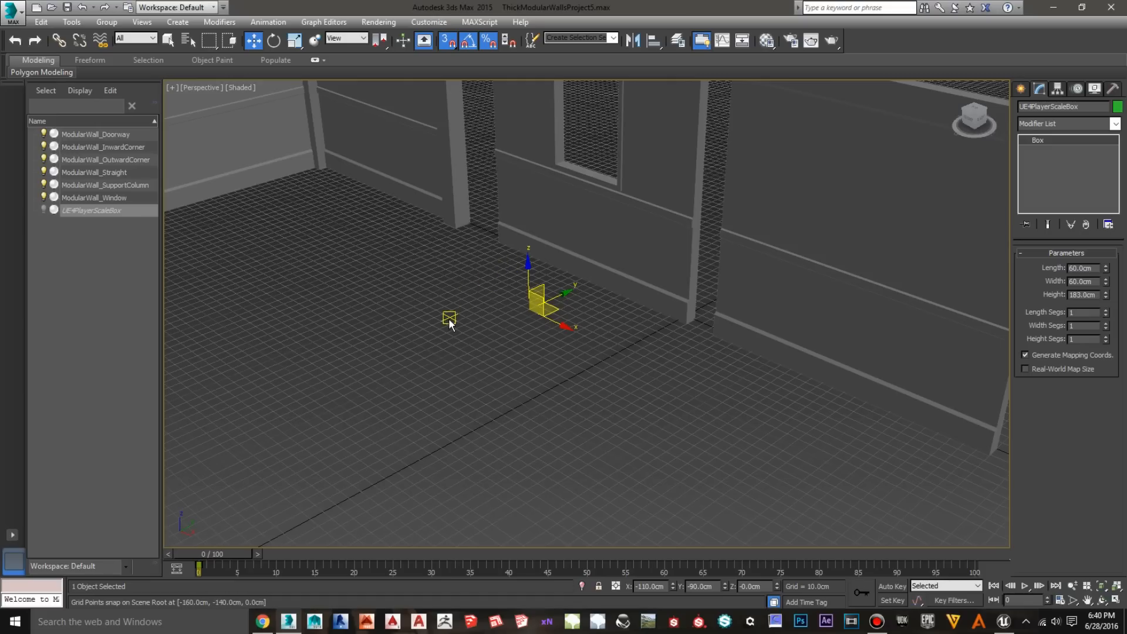
click(44, 210)
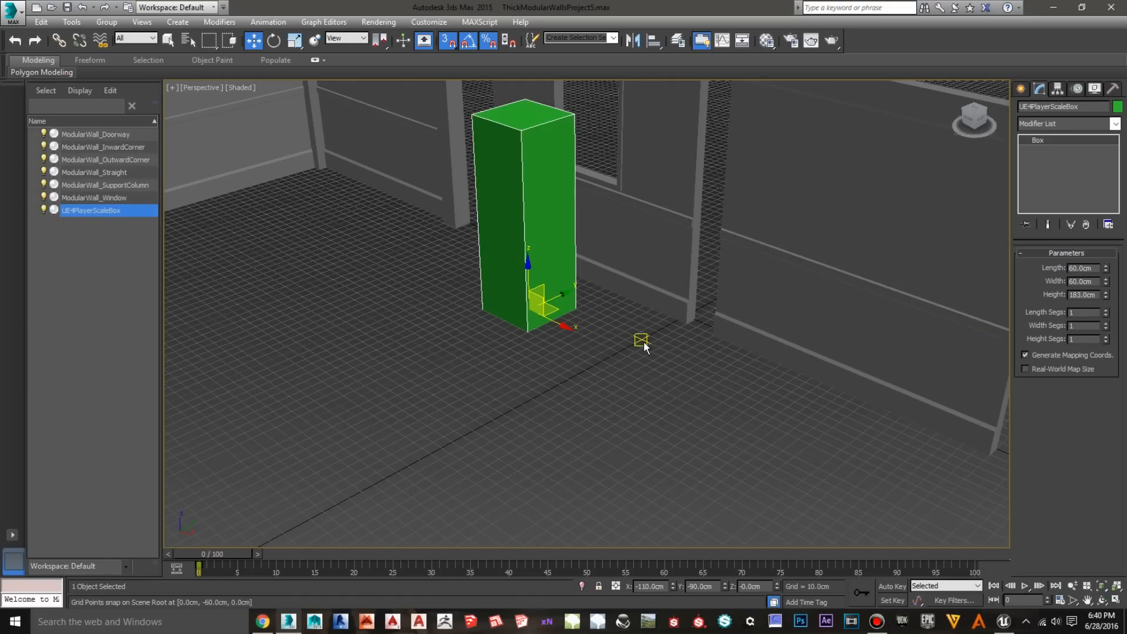
middle_drag(643, 344, 631, 399)
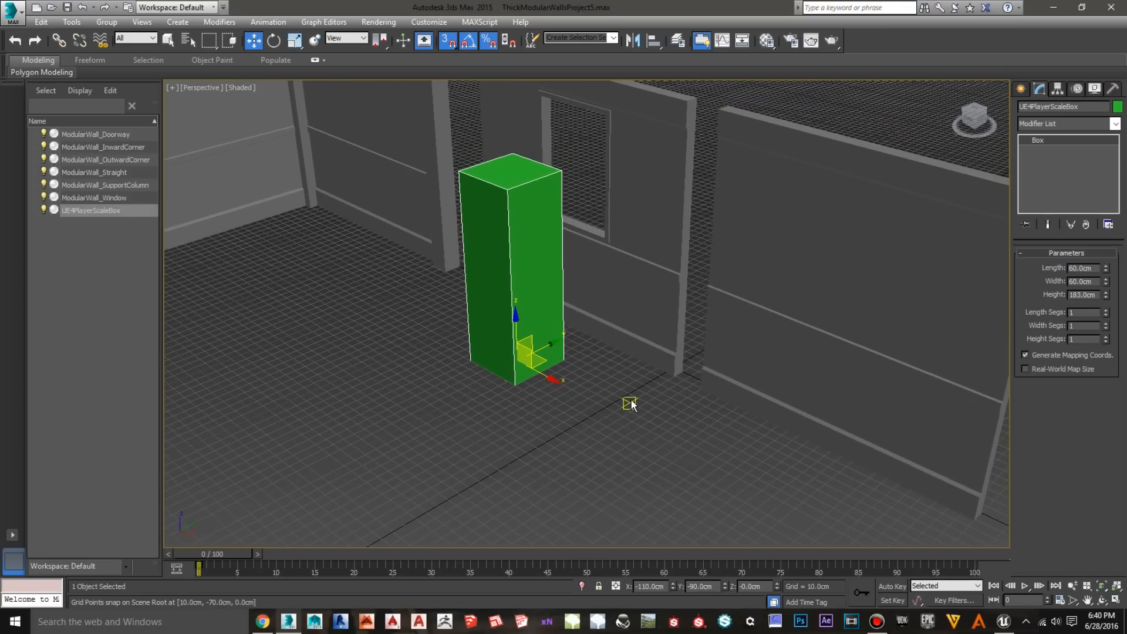
Set the player scale box's height to 180 cm
click(1082, 293)
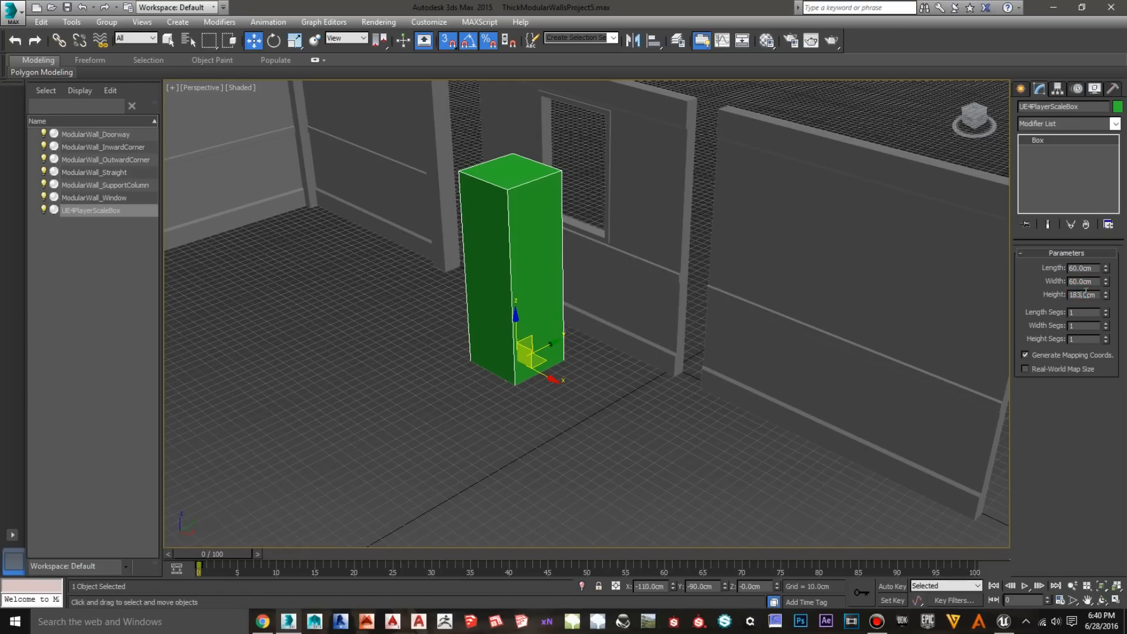
key(BackSpace)
text(0)
key(Return)
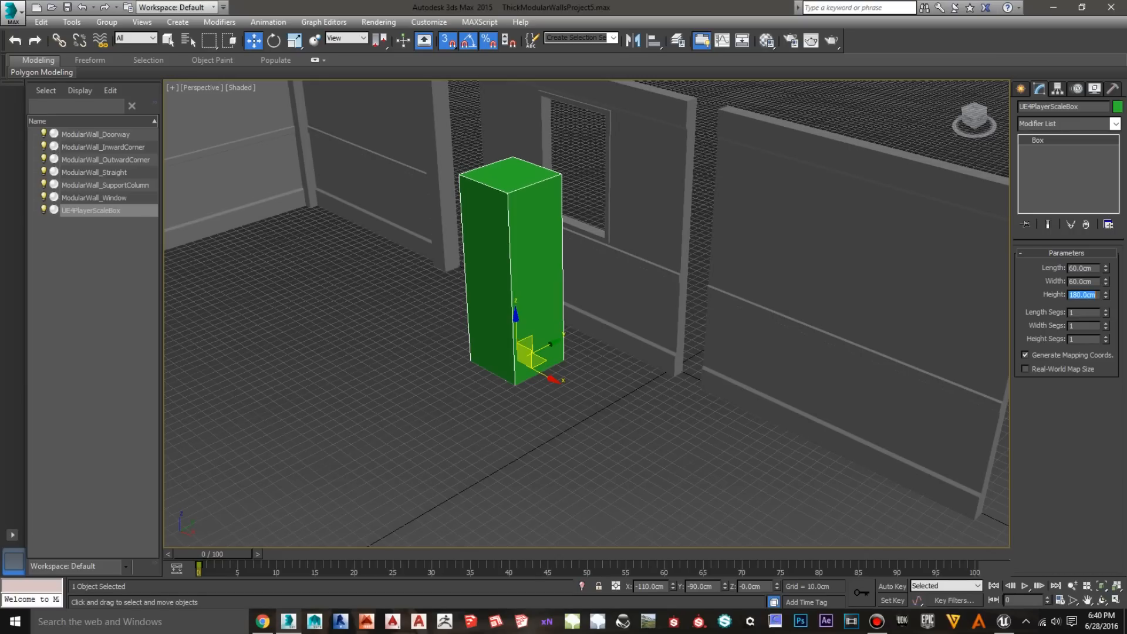
middle_drag(537, 267, 573, 338)
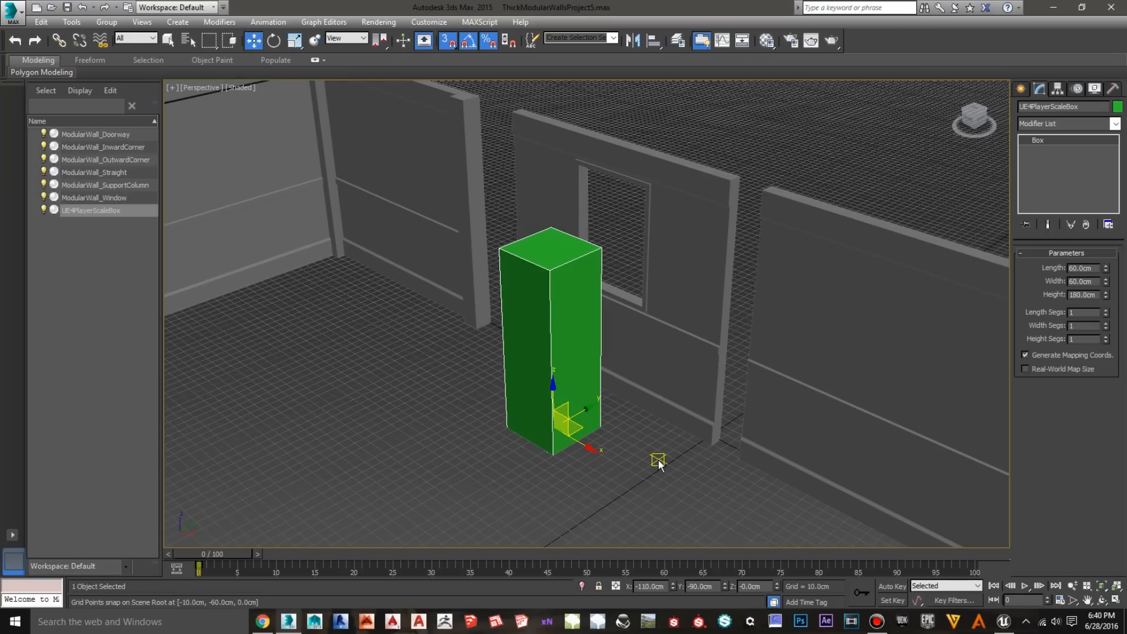
Compare the player scale box with the window, straight and doorway walls from the front and at an angle
click(969, 123)
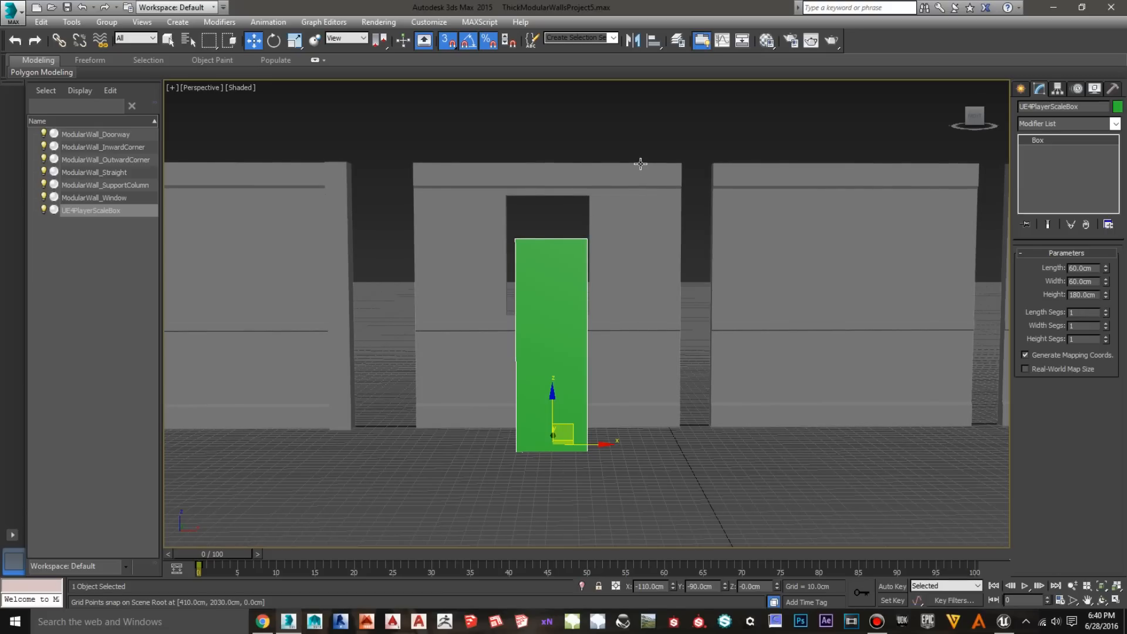
middle_drag(787, 292, 534, 312)
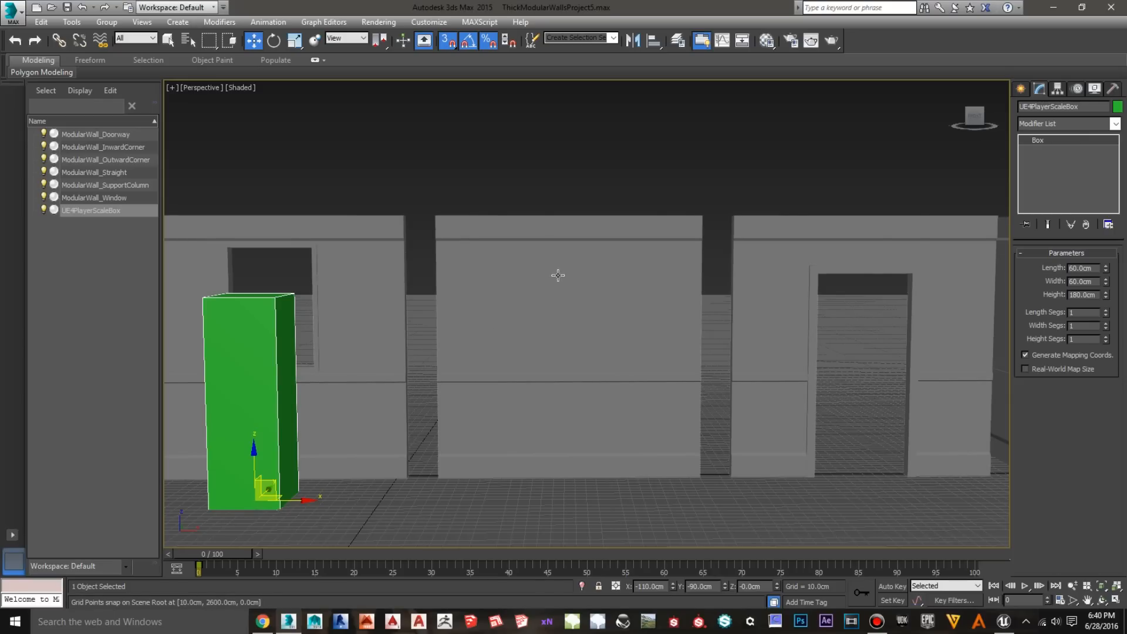
middle_drag(593, 360, 558, 325)
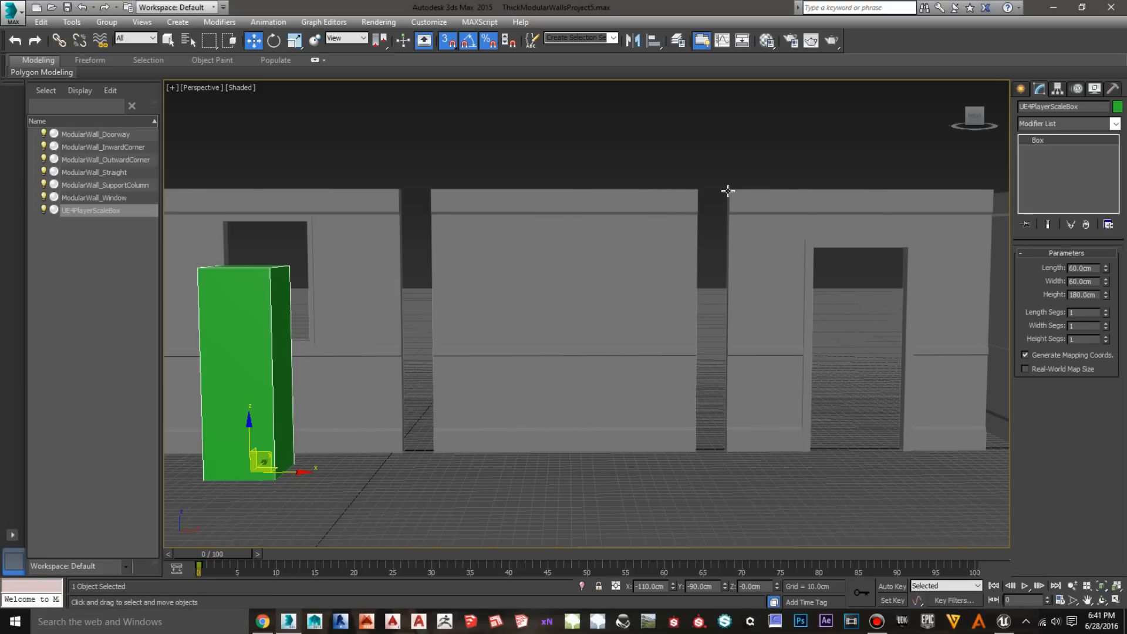
drag(973, 122, 960, 131)
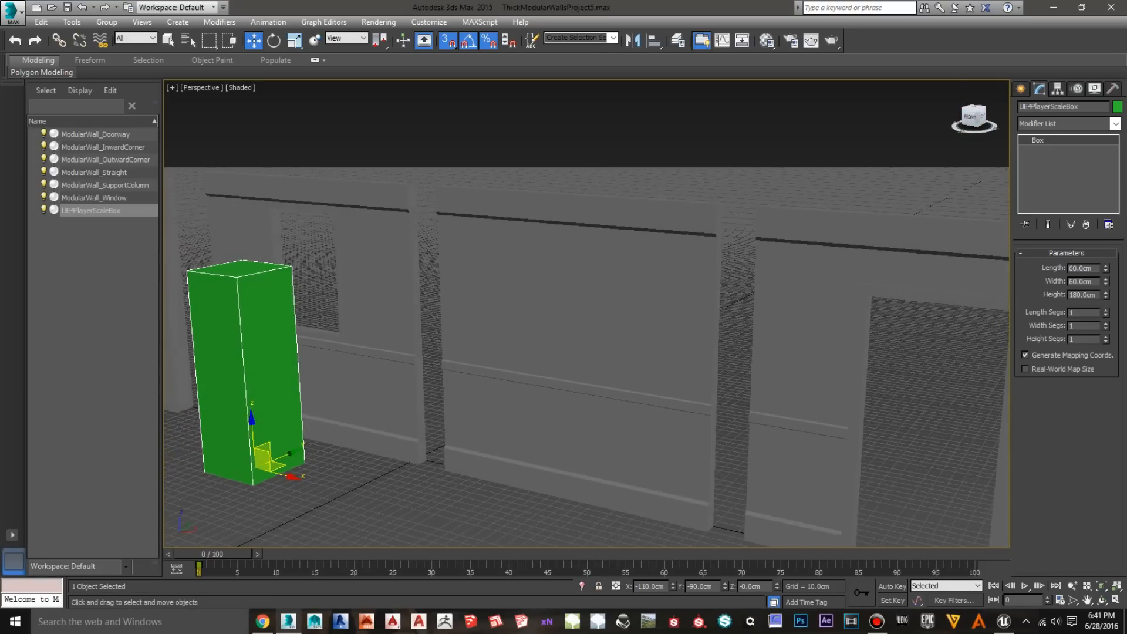
scroll(534, 386, down, 3)
scroll(534, 386, down, 5)
scroll(540, 470, up, 3)
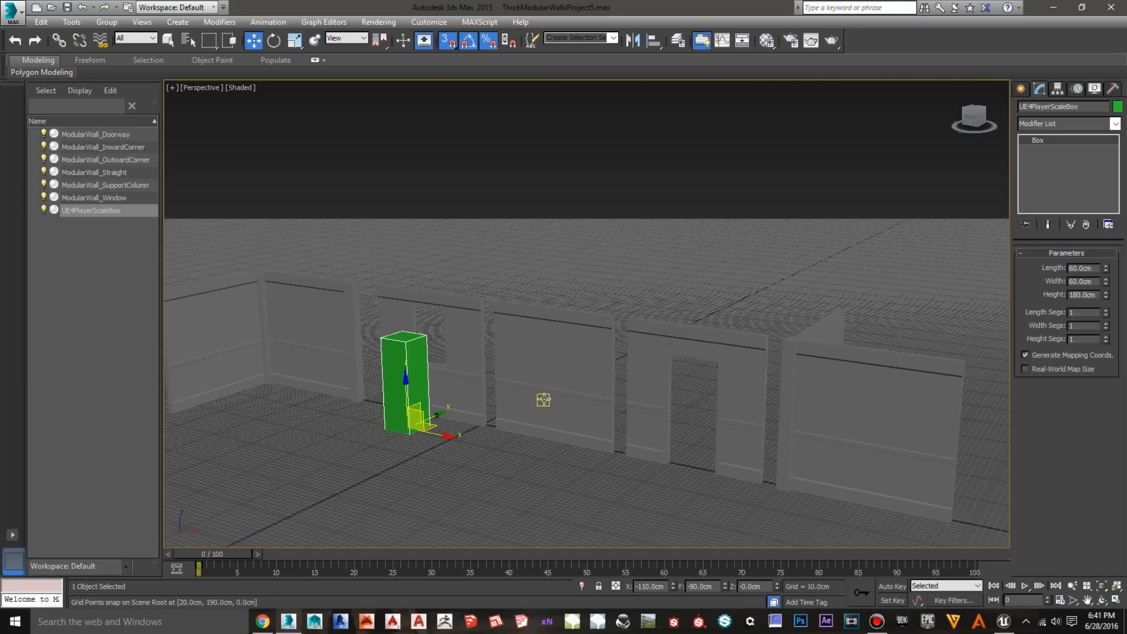
scroll(543, 399, up, 2)
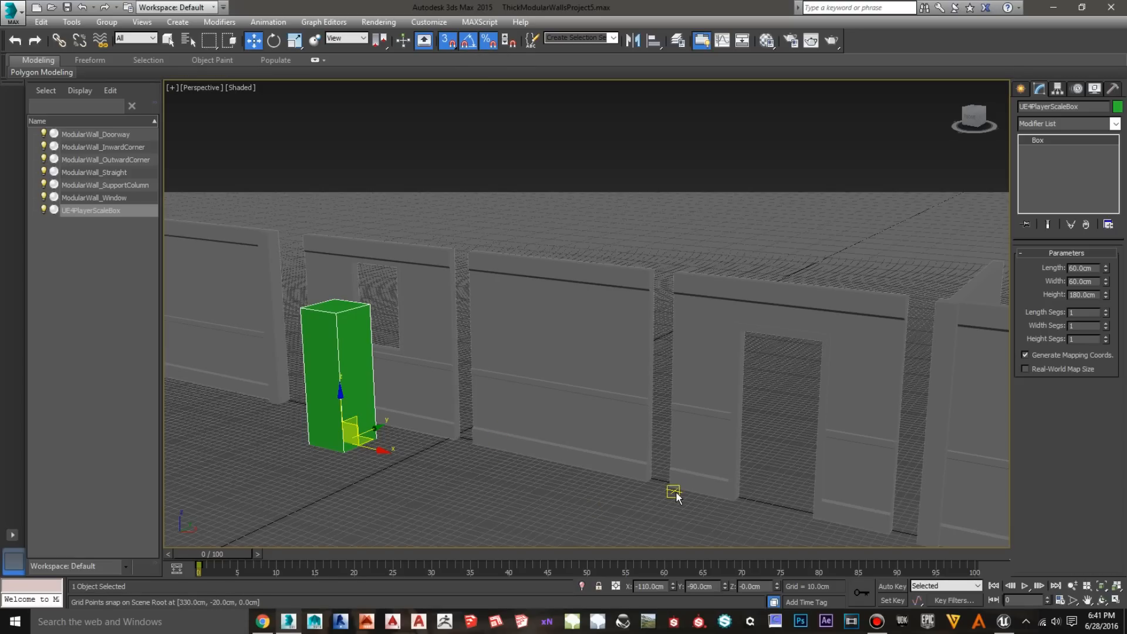
middle_drag(586, 488, 556, 421)
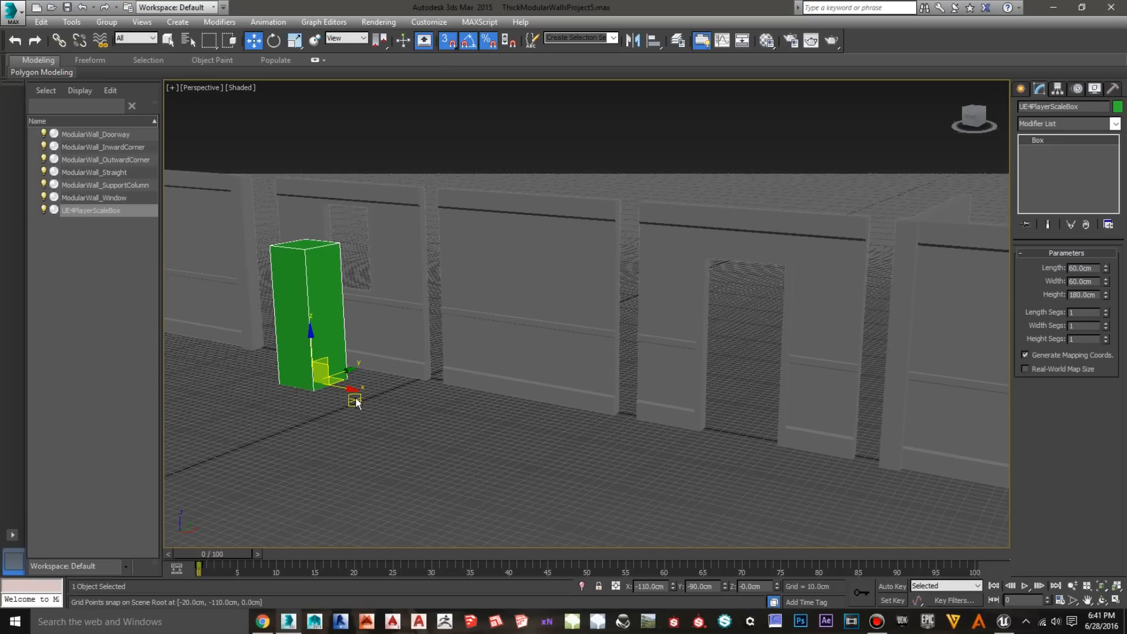
Move the player scale box in front of the doorway wall to about X 445 cm, Y -70 cm, with 3D snapping turned off
drag(350, 389, 728, 453)
click(447, 42)
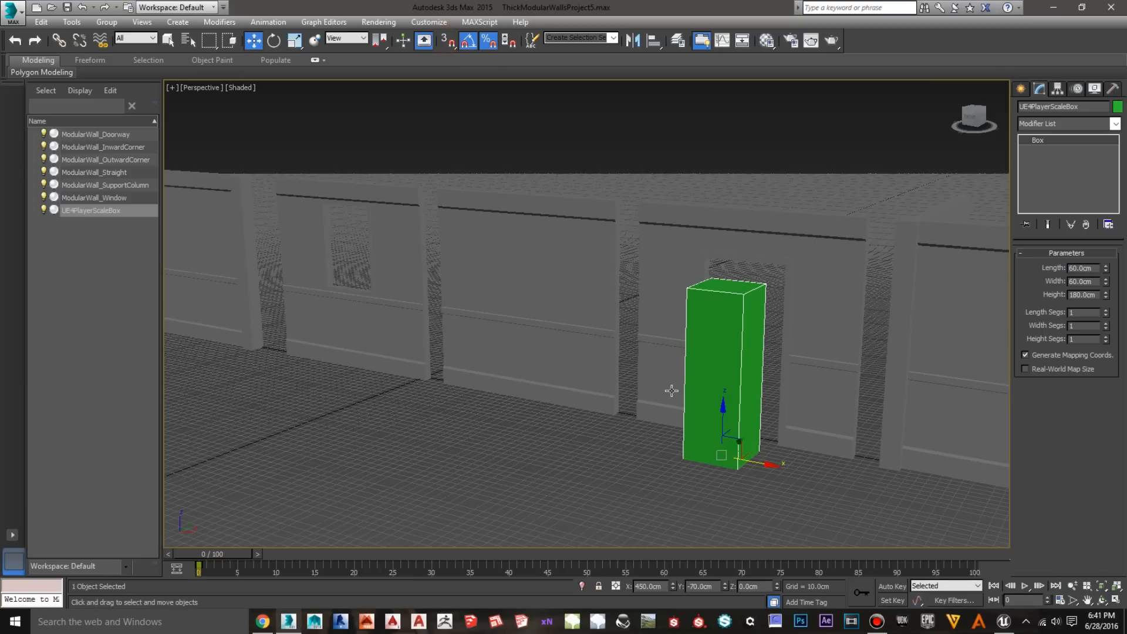
mouse_move(775, 463)
mouse_down()
mouse_move(751, 462)
mouse_move(764, 463)
mouse_up()
Move the player scale box into the doorway opening, to about X 446 cm, Y -0.5 cm
click(973, 116)
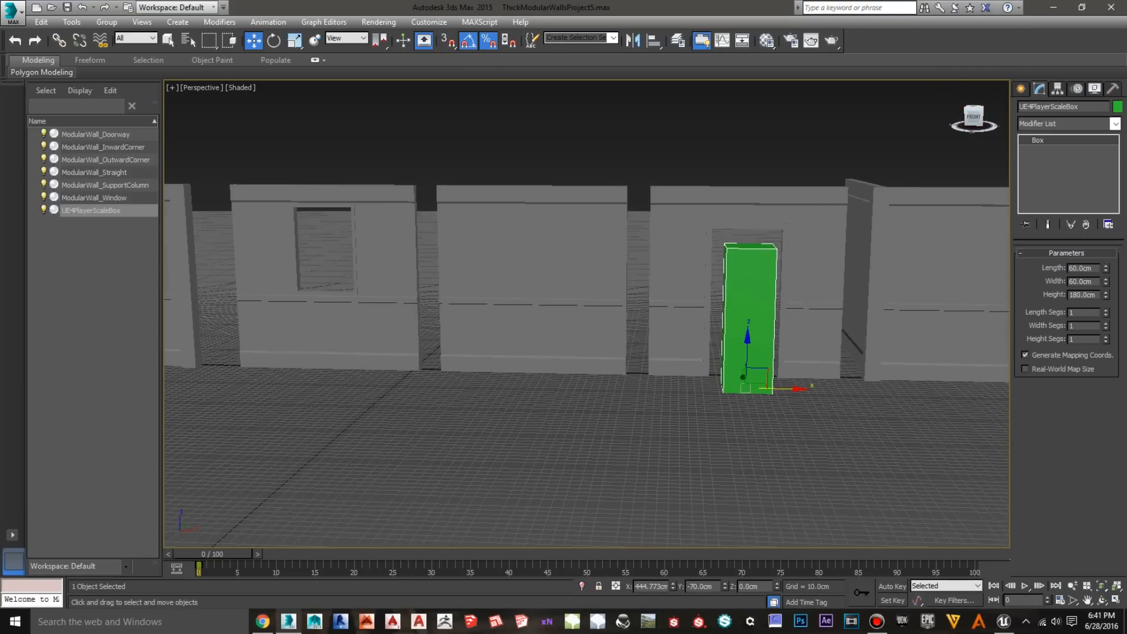
scroll(767, 372, up, 6)
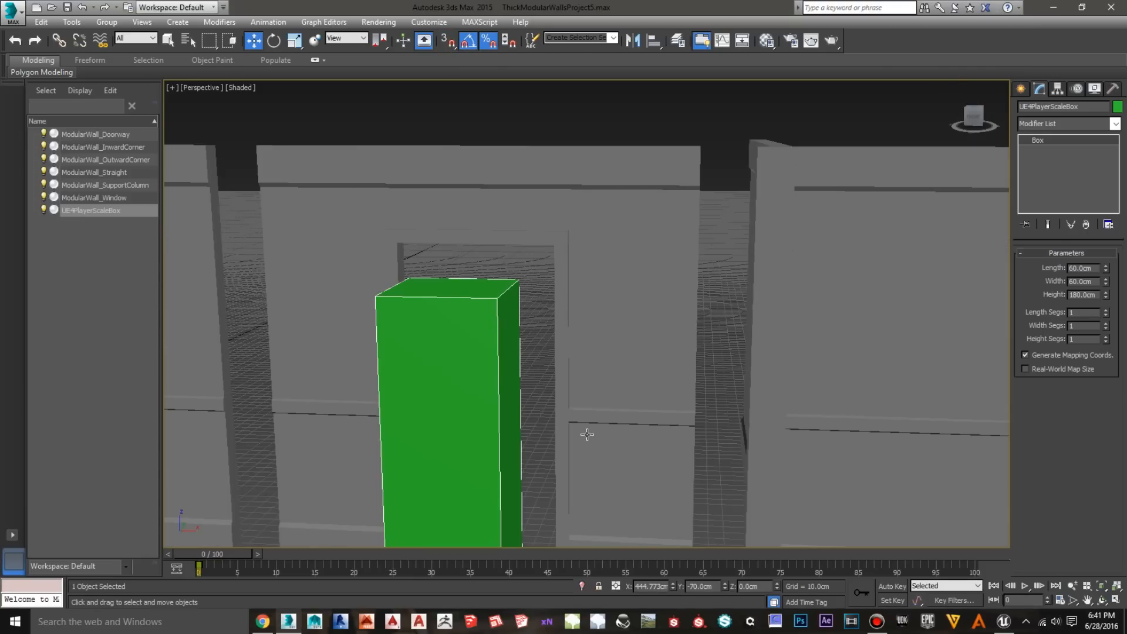
middle_drag(587, 432, 588, 325)
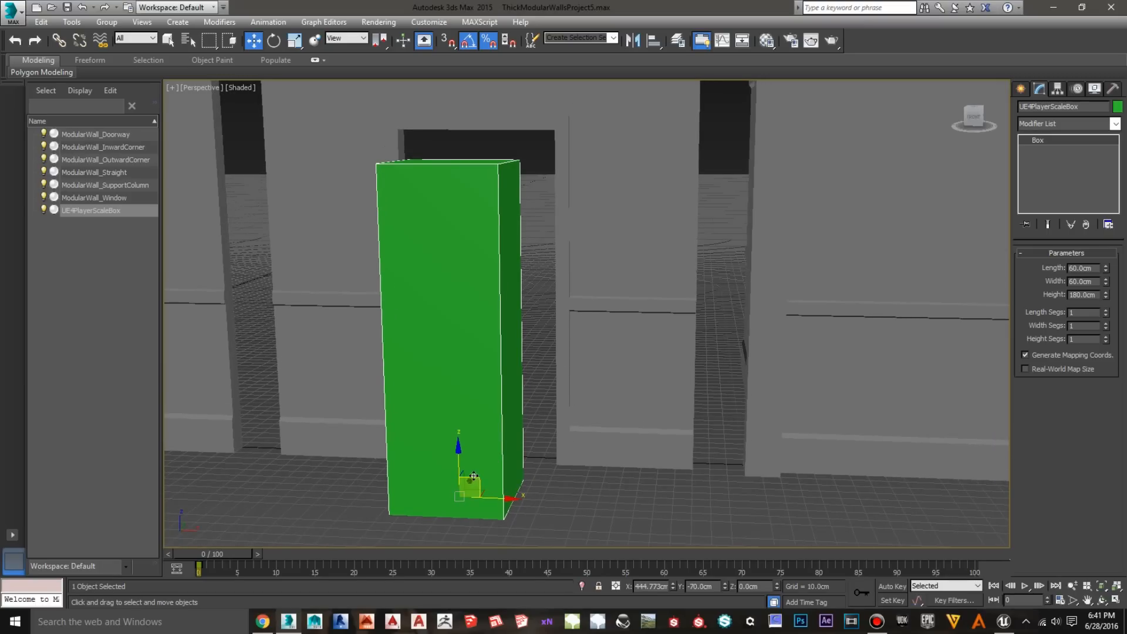
drag(474, 475, 483, 436)
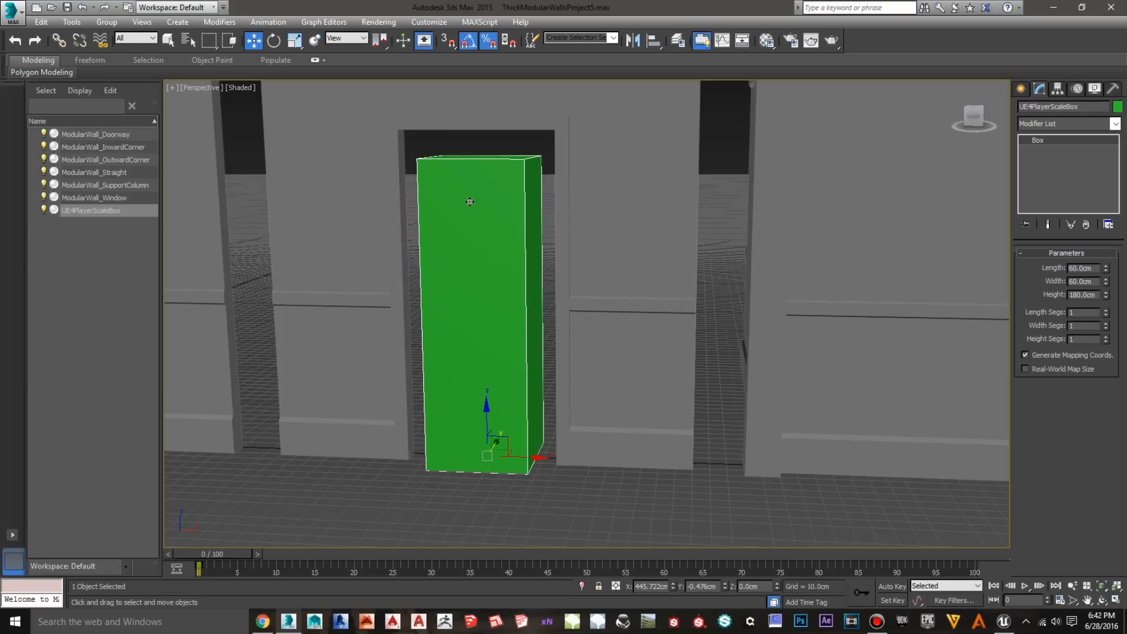
Check the player scale box's fit in the doorway and hide the box
click(472, 180)
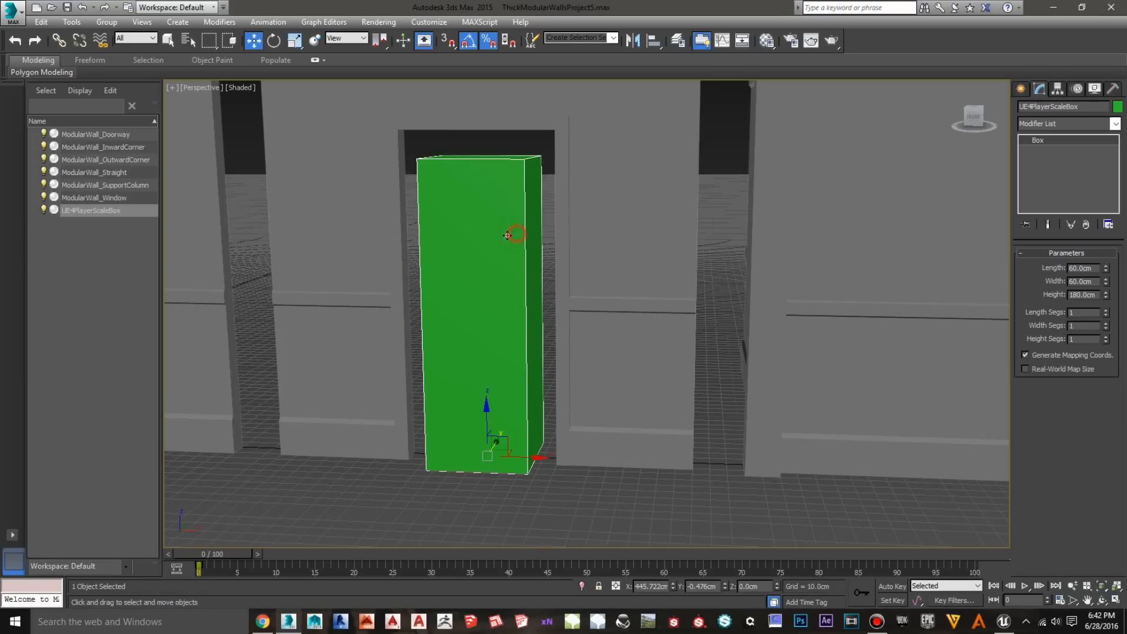
scroll(358, 488, down, 3)
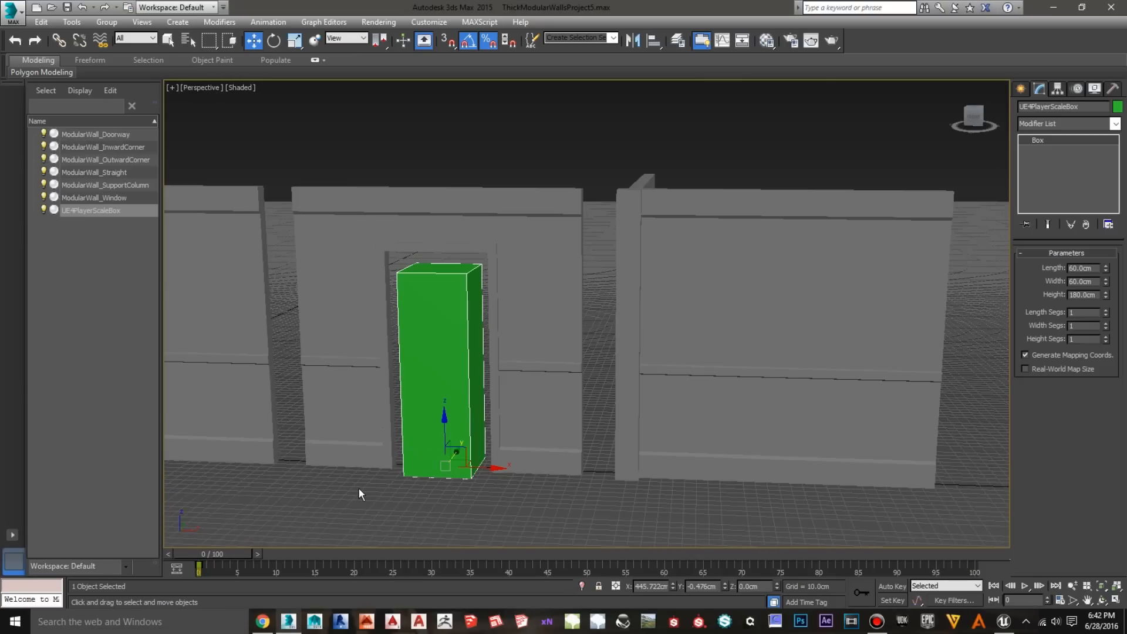
middle_drag(358, 488, 494, 497)
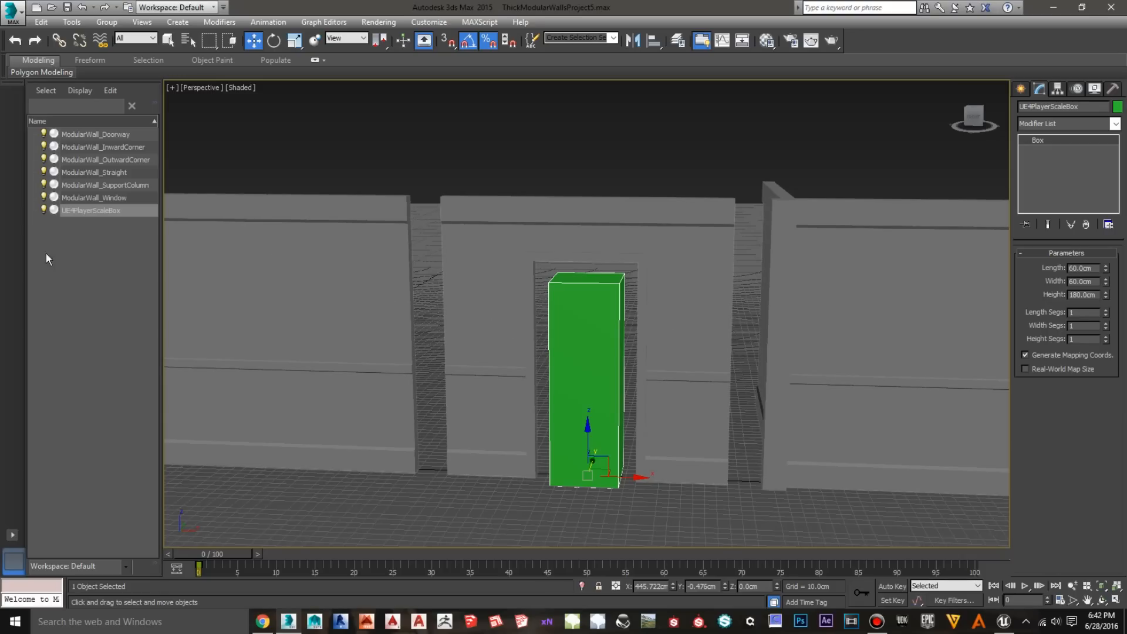
click(44, 209)
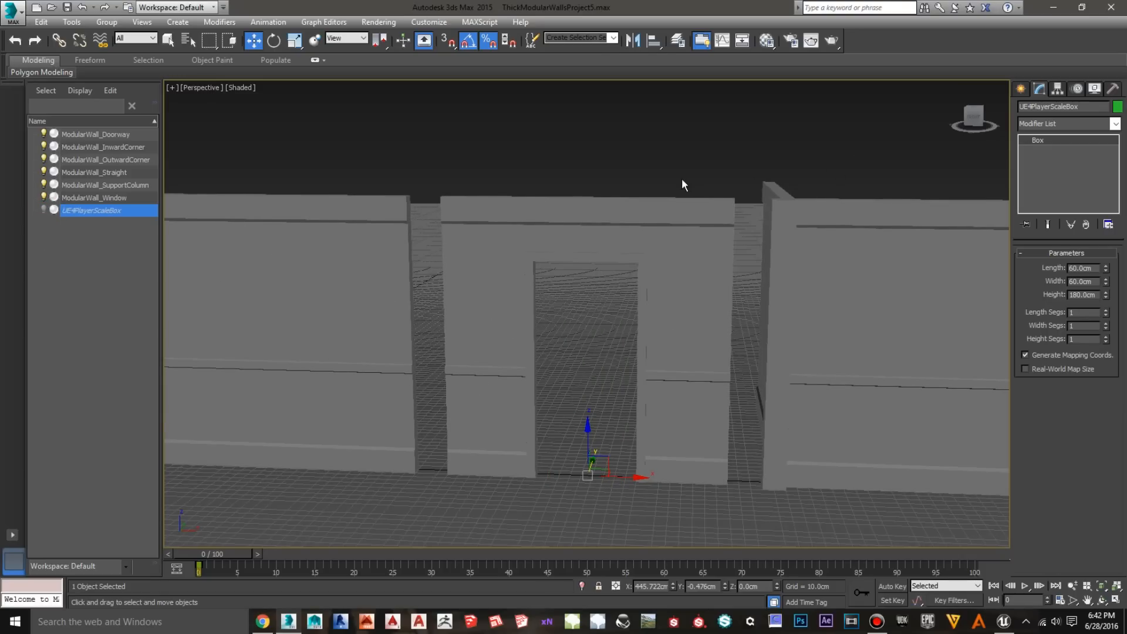
Try moving the doorway wall along X toward the straight wall without grid snapping, to about X 313.5 cm, and undo the move
click(673, 151)
drag(973, 120, 963, 129)
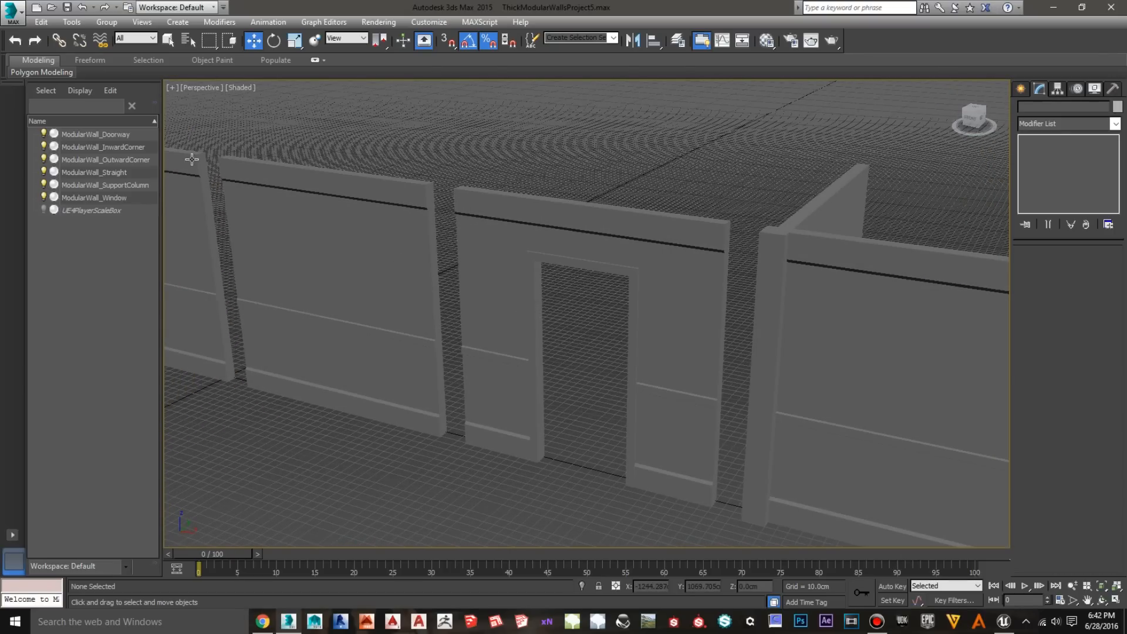
click(493, 345)
scroll(472, 478, up, 6)
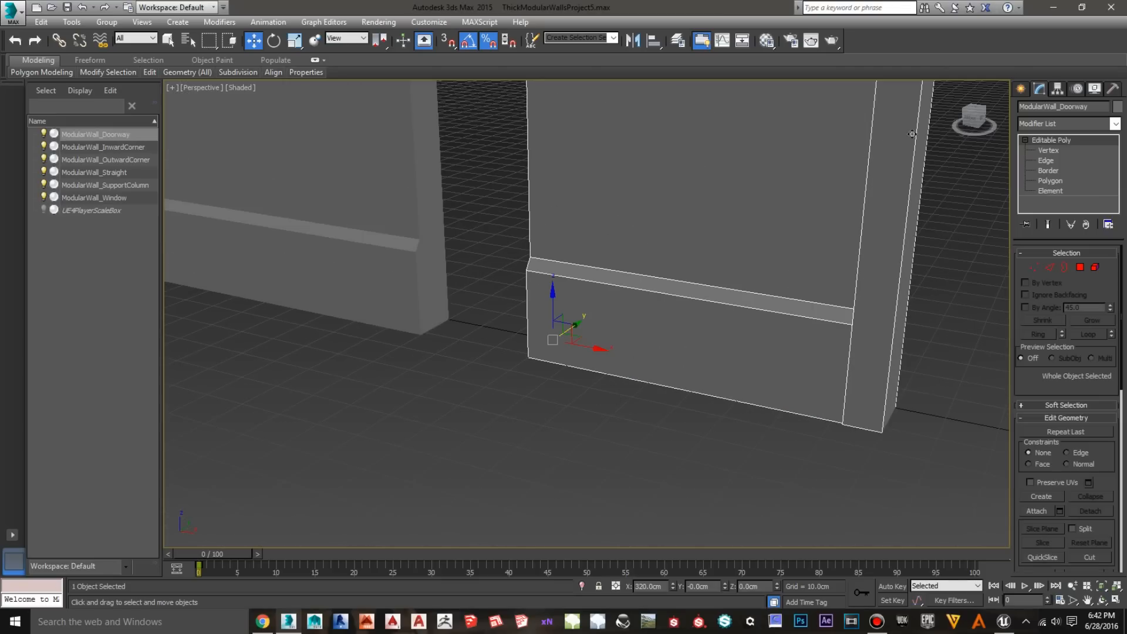
drag(967, 122, 994, 126)
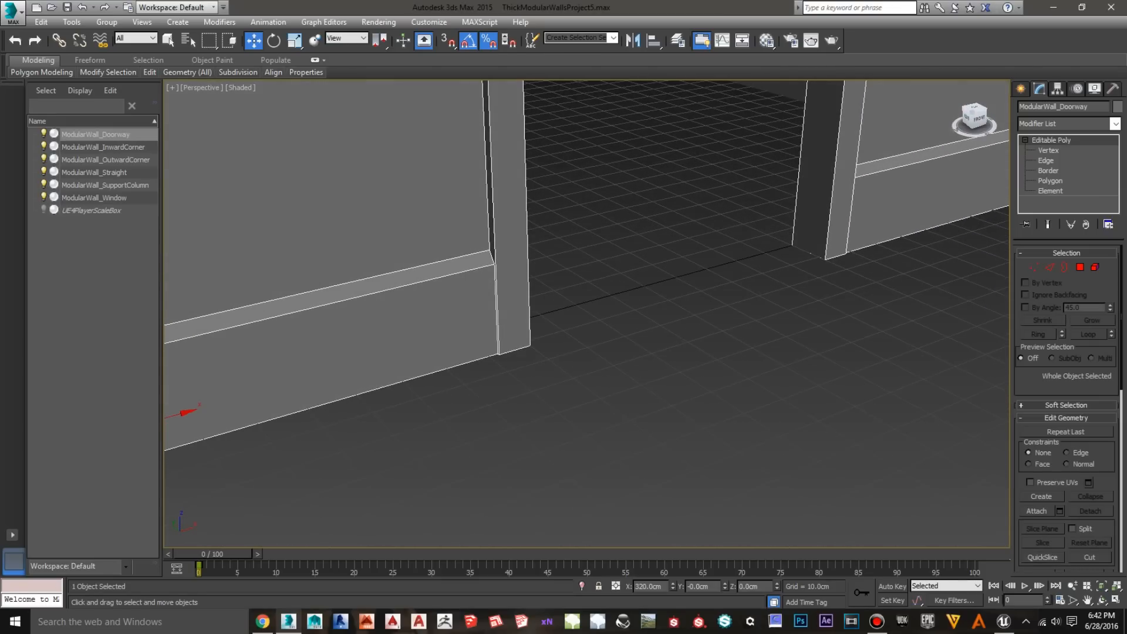
middle_drag(440, 356, 699, 282)
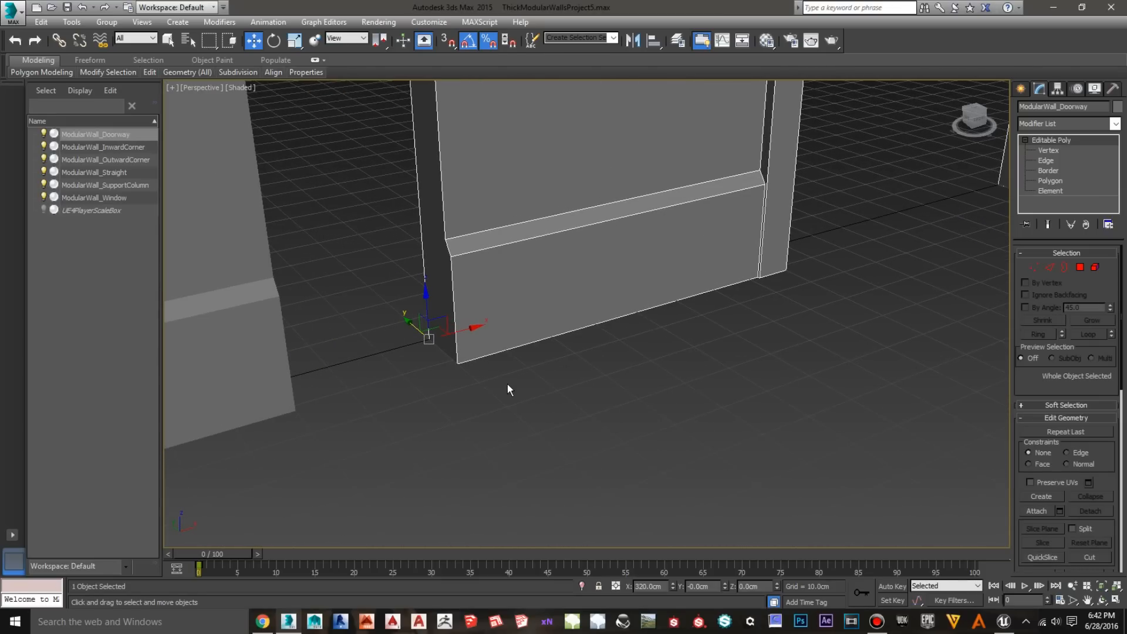
middle_drag(443, 403, 704, 419)
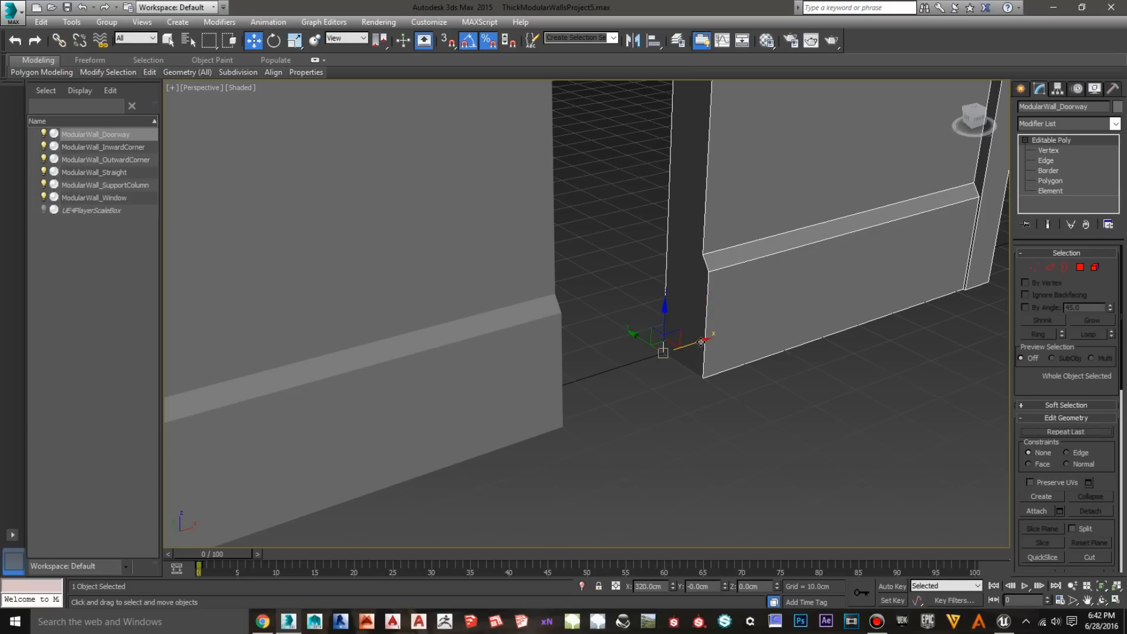
drag(701, 341, 673, 351)
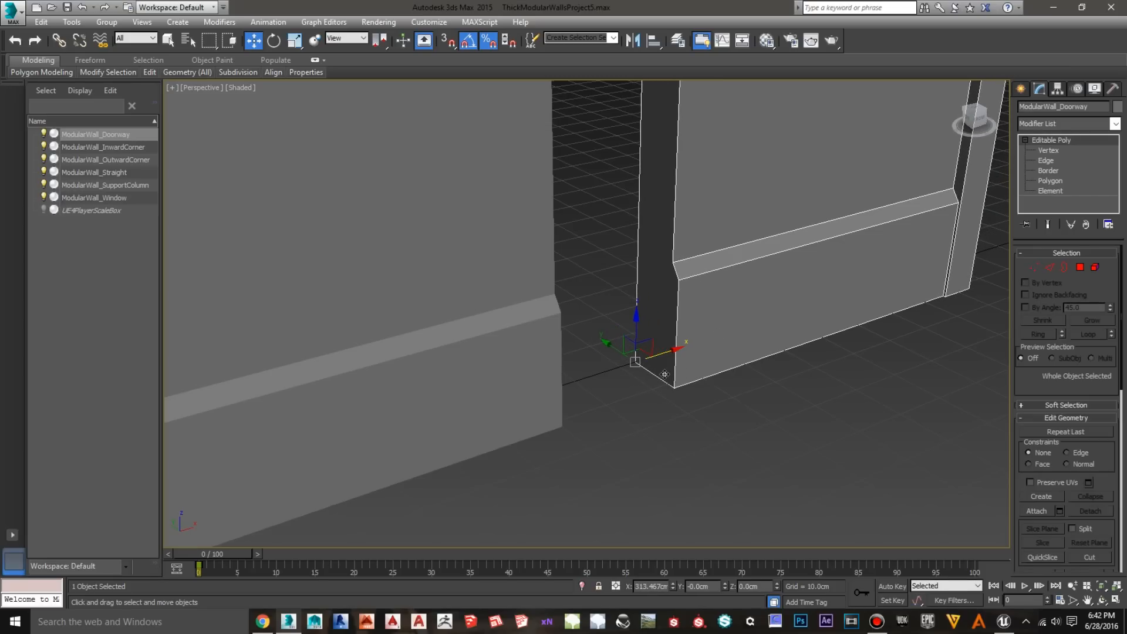
click(82, 7)
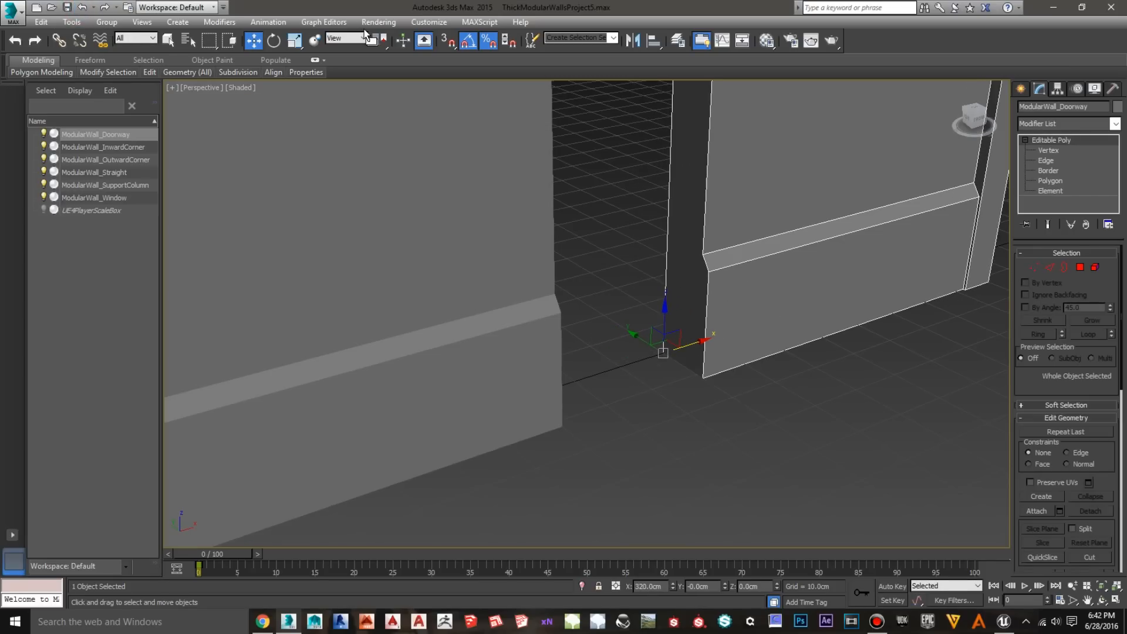
Turn on 3D snapping and review the active snap types in the grid and snap settings
click(449, 41)
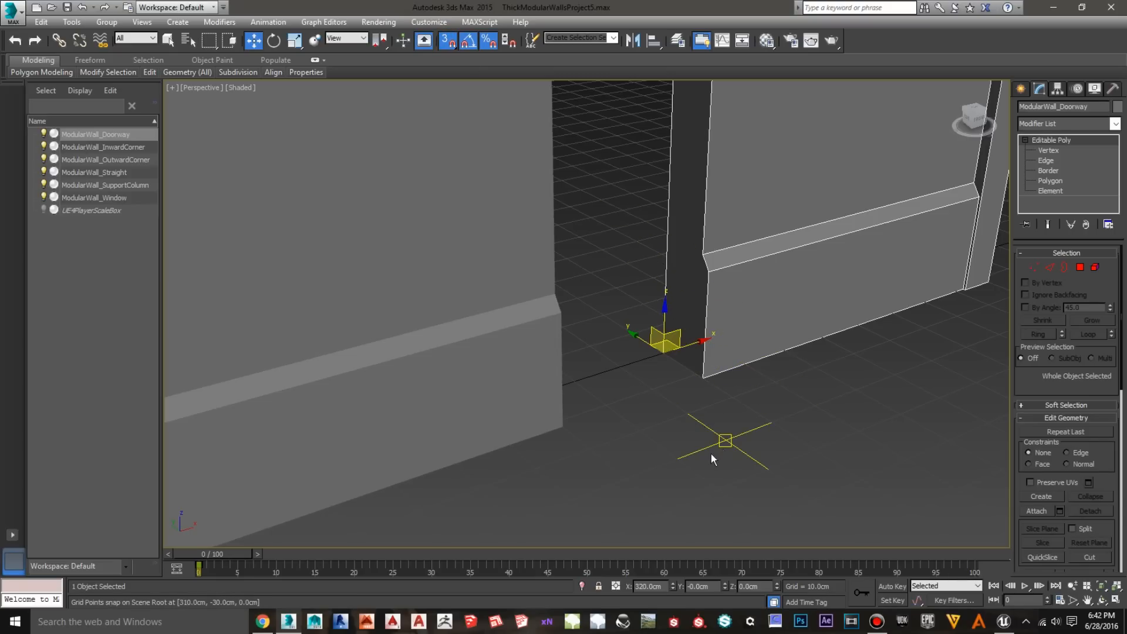
right_click(468, 42)
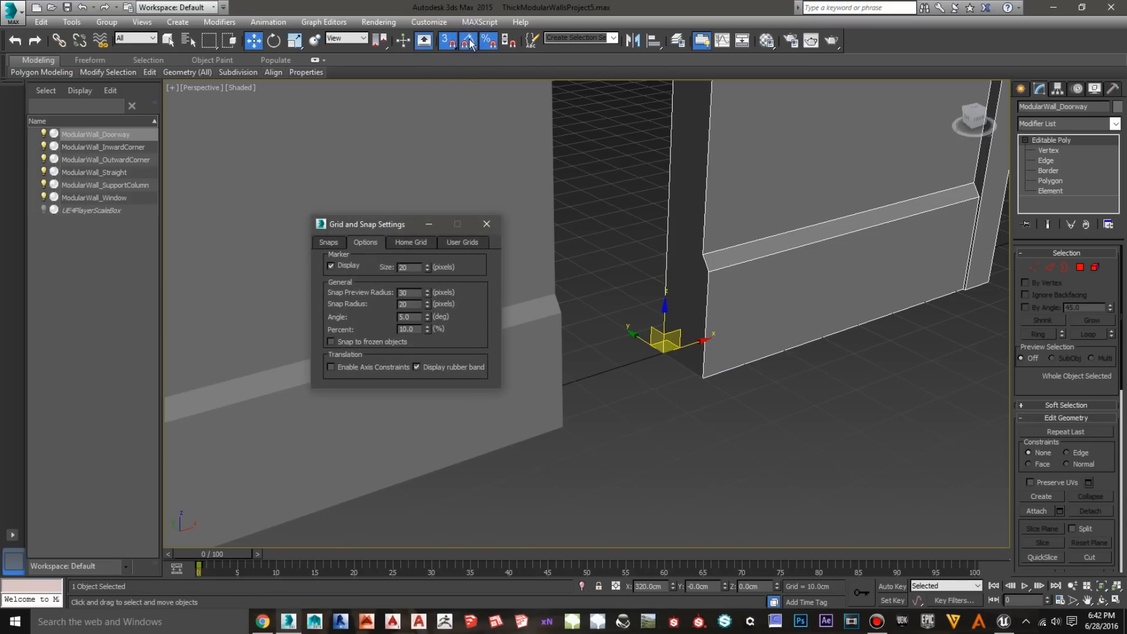
click(329, 243)
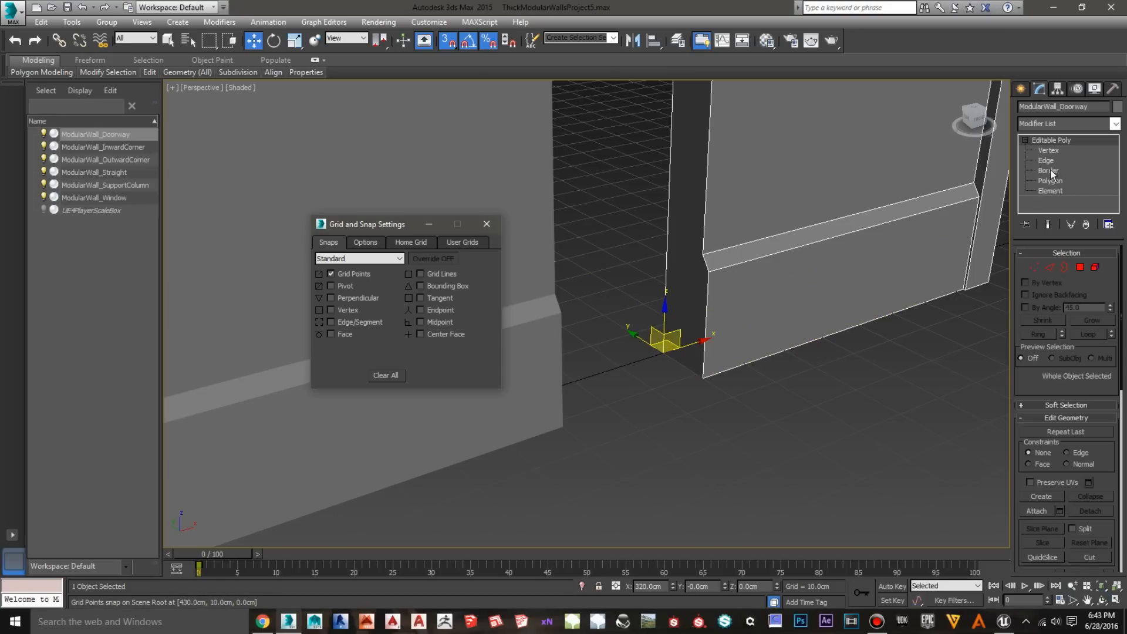
Check the doorway wall's lower corner vertices against the grid points, then close the snap settings and leave vertex editing
click(1048, 150)
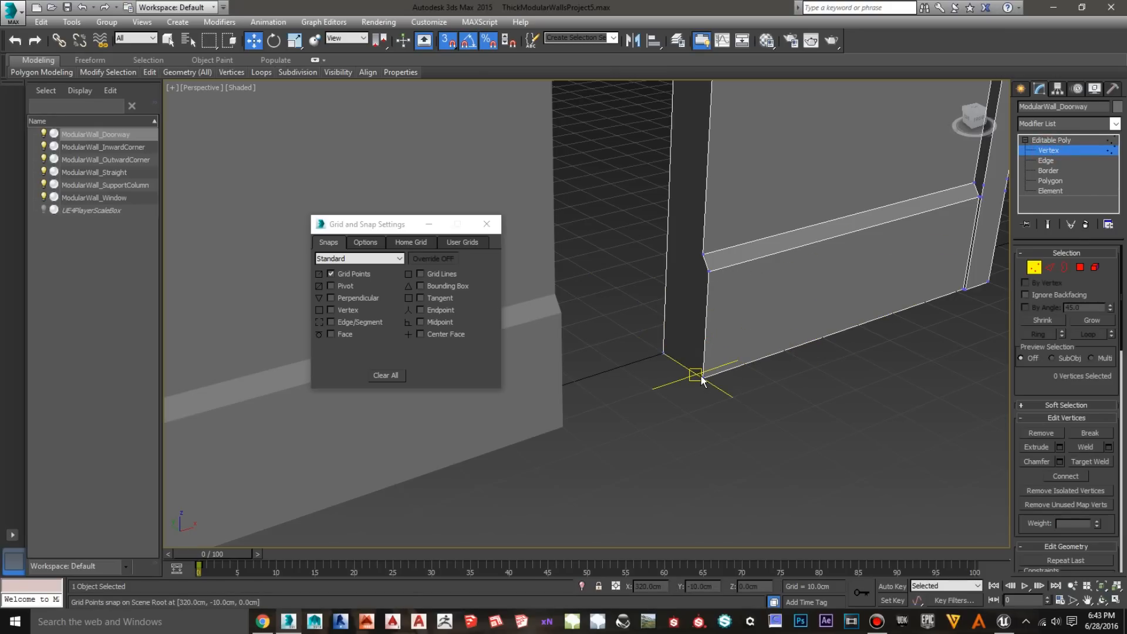
scroll(702, 380, up, 5)
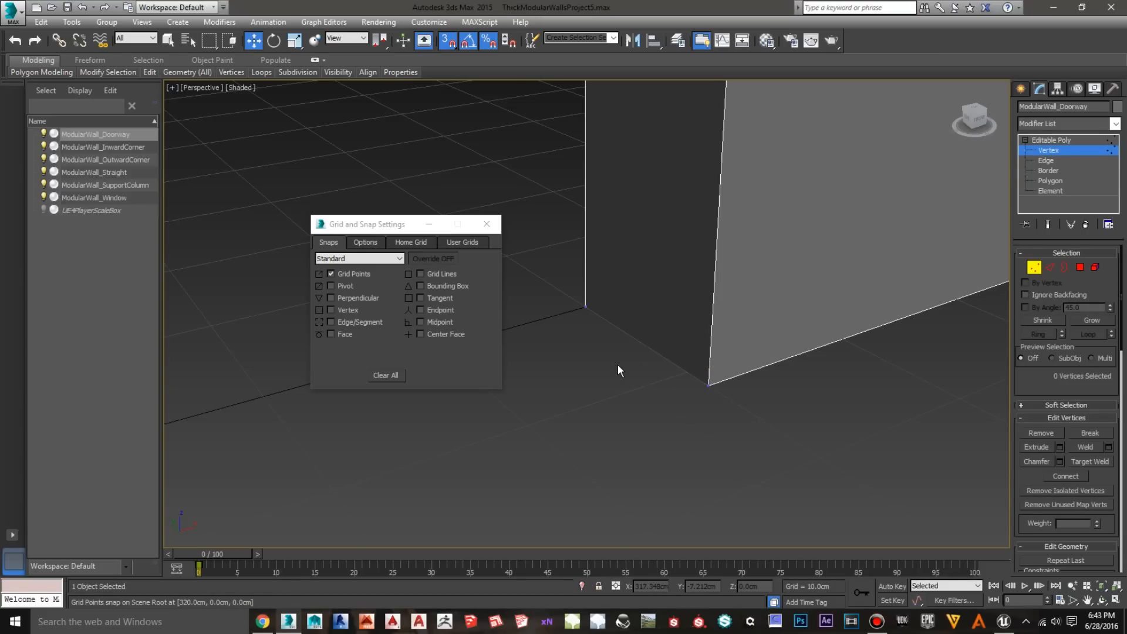
scroll(617, 364, down, 3)
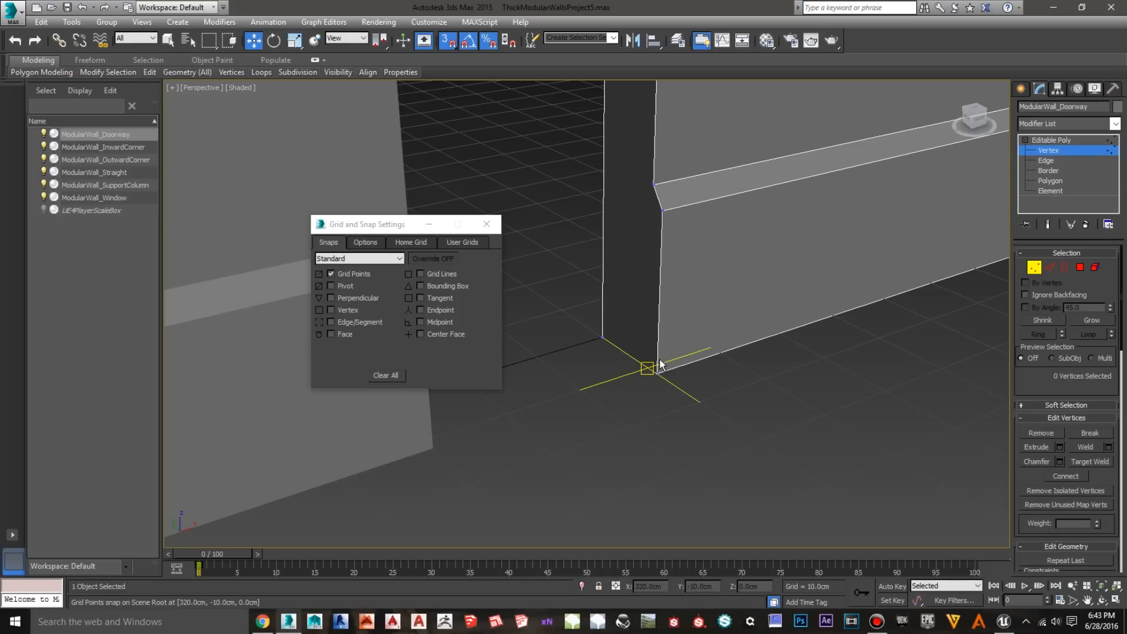
middle_drag(554, 414, 622, 448)
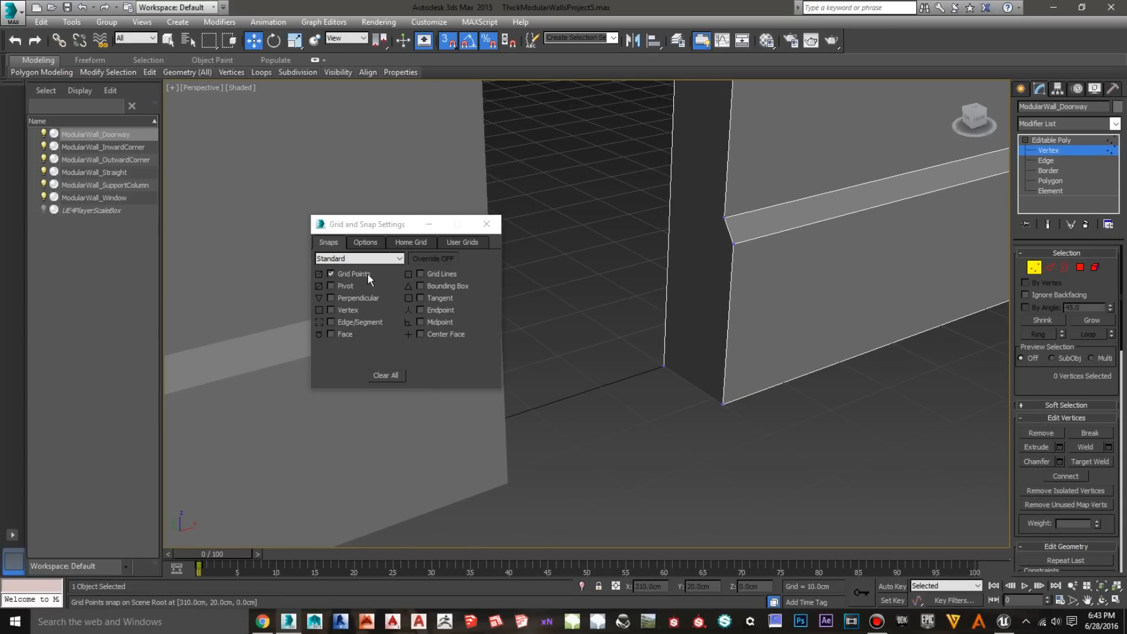
click(486, 226)
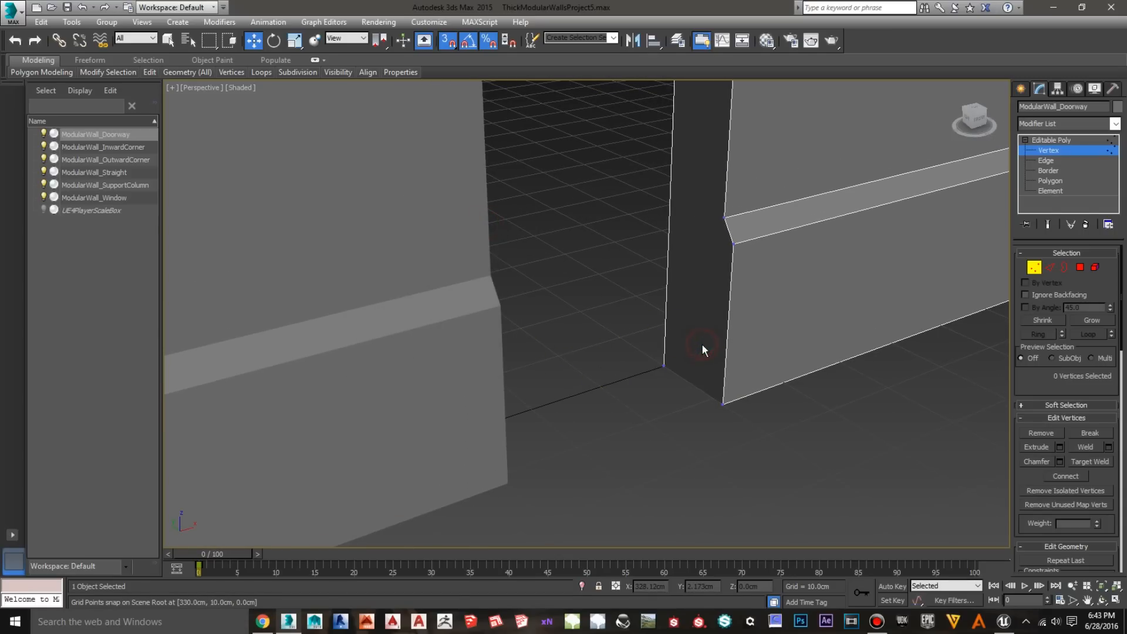
click(1047, 140)
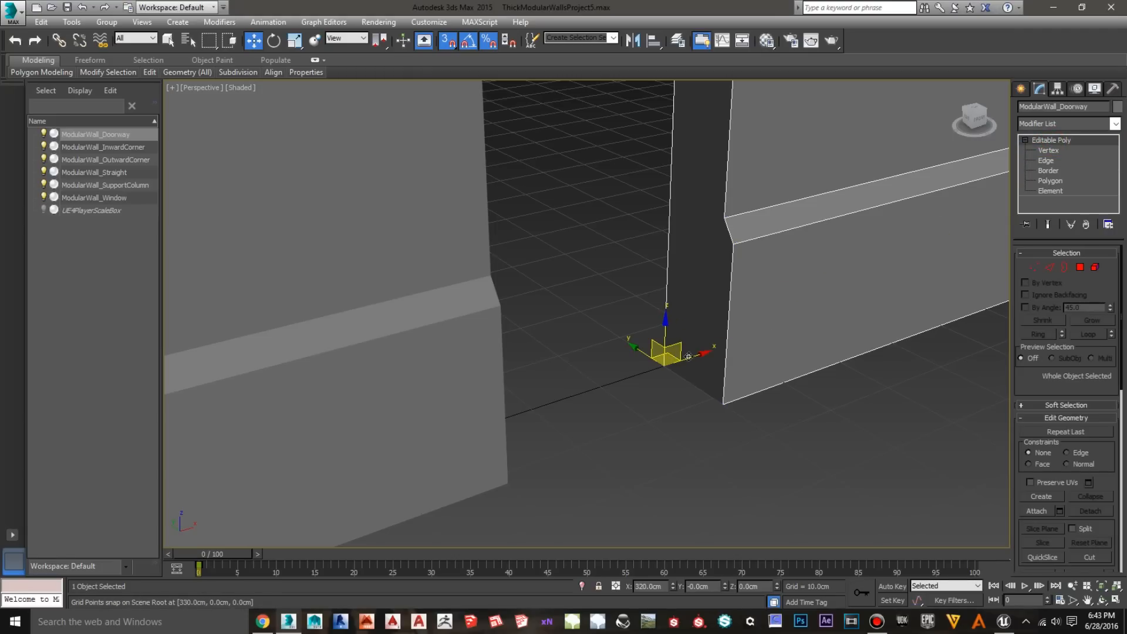
Move the doorway wall along X with grid snapping until it meets the straight wall's end, at X 290 cm
drag(702, 355, 466, 439)
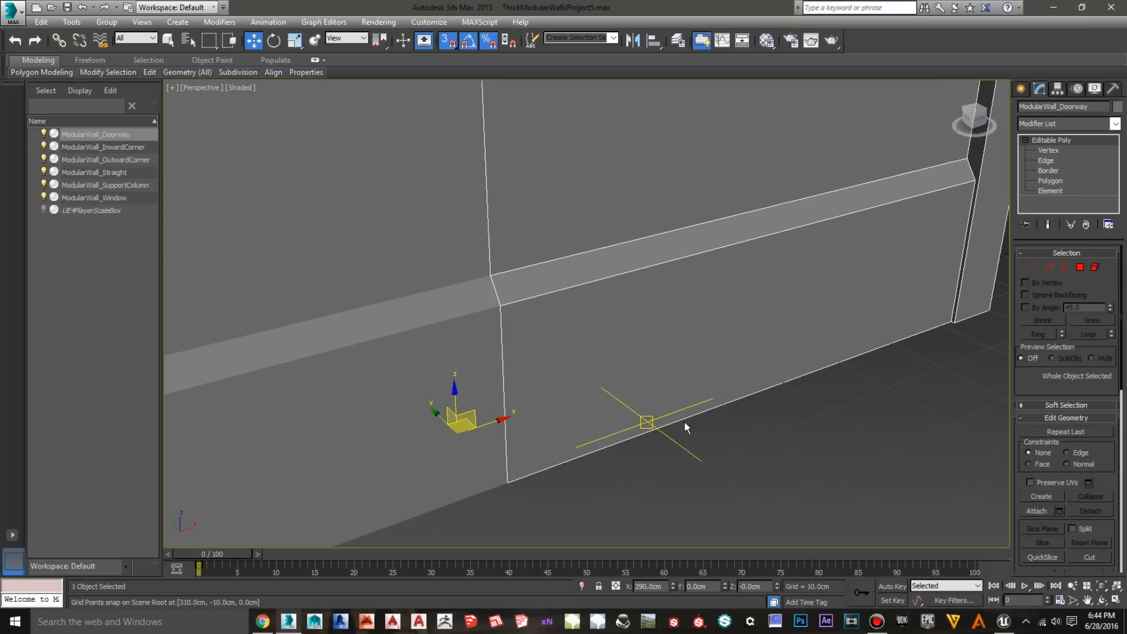
middle_drag(748, 407, 727, 469)
scroll(607, 330, down, 4)
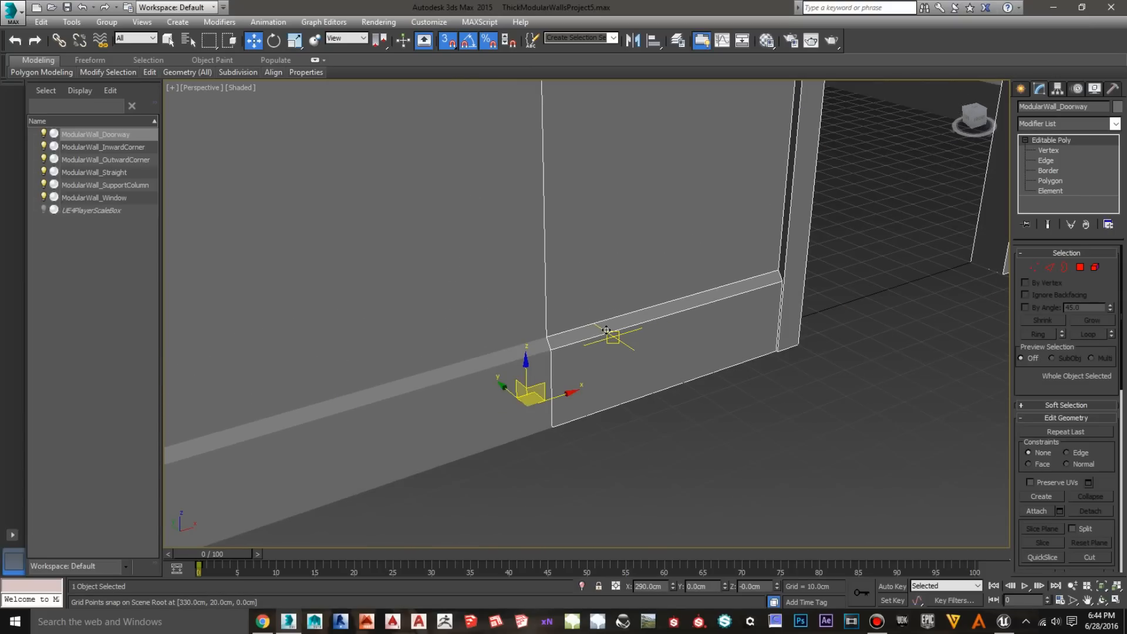
middle_drag(634, 272, 633, 454)
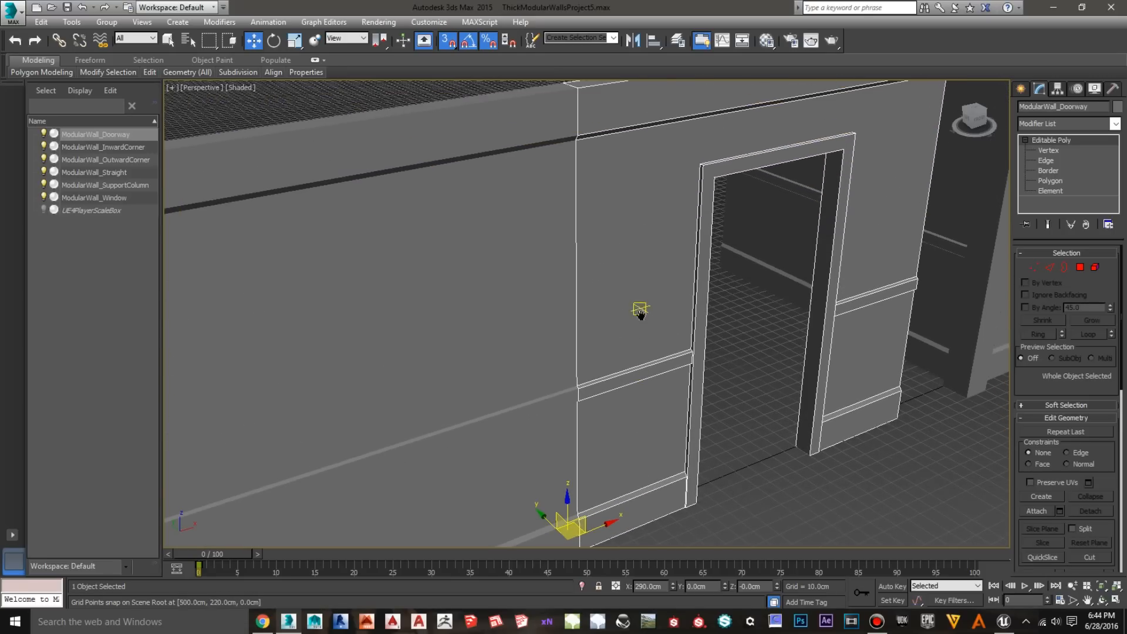
middle_drag(639, 312, 638, 388)
Inspect the joint between the straight and doorway walls from several angles, with the walls deselected, and reselect the doorway wall
click(507, 129)
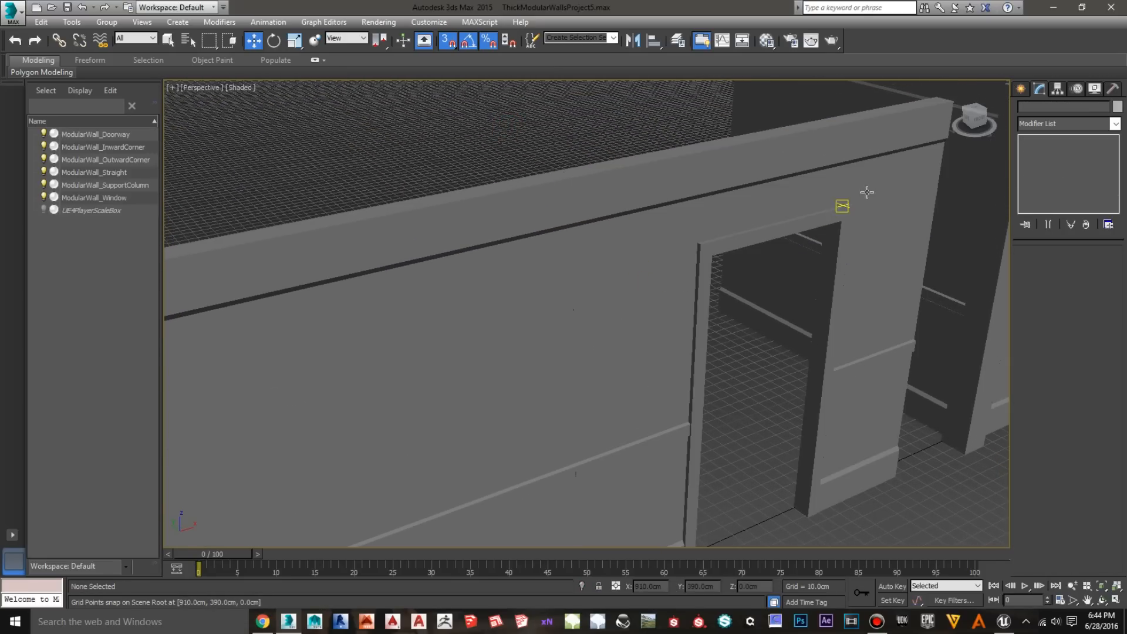
drag(975, 120, 885, 93)
scroll(533, 110, up, 6)
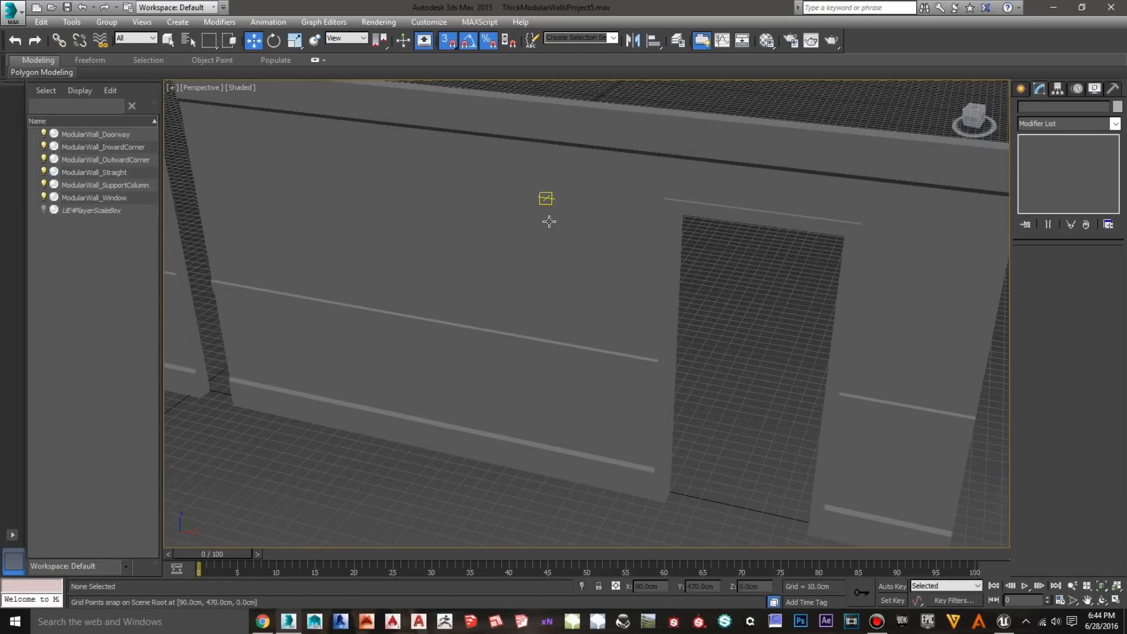
drag(973, 122, 1010, 113)
middle_drag(568, 383, 587, 274)
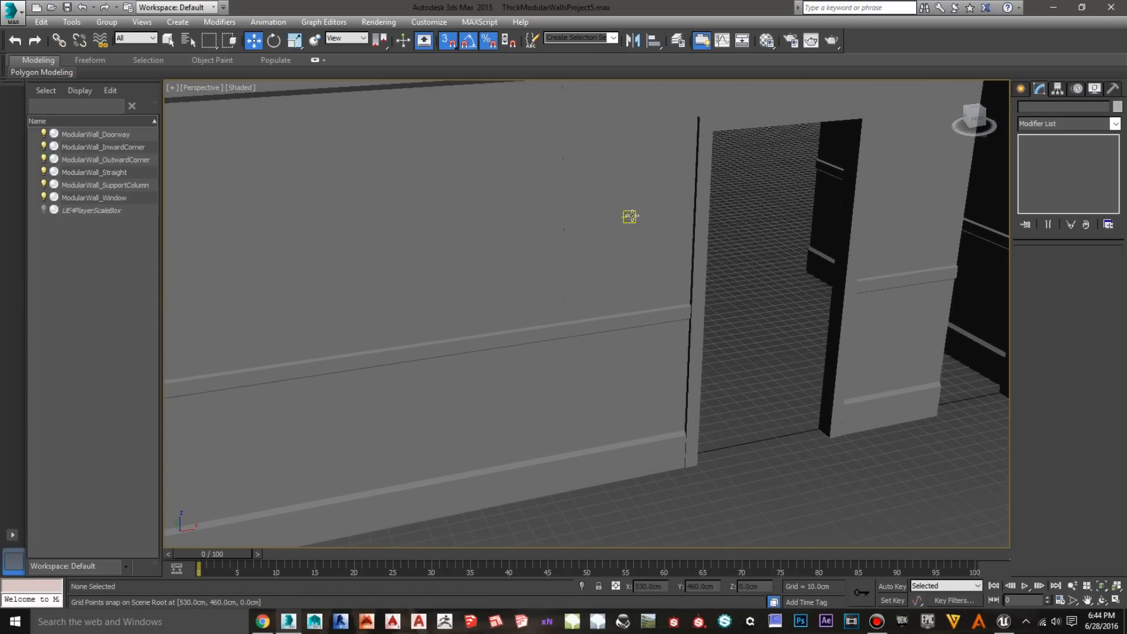
scroll(588, 322, down, 4)
scroll(588, 322, up, 4)
click(639, 235)
scroll(468, 289, down, 6)
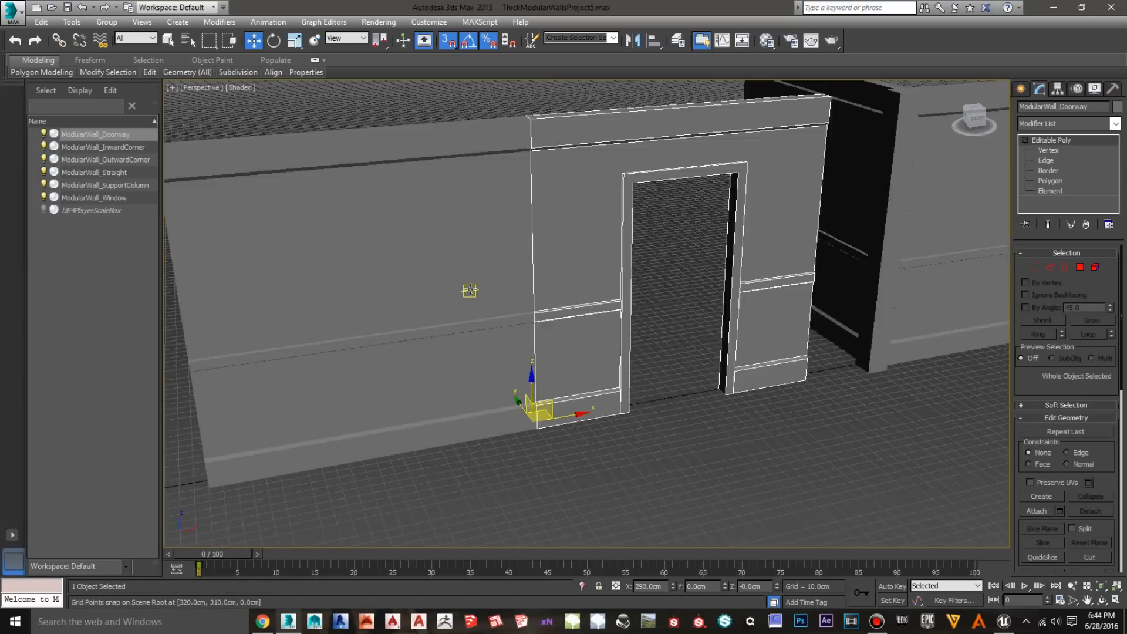
Select the straight wall and the doorway wall in turn to compare where the two modules meet
click(445, 276)
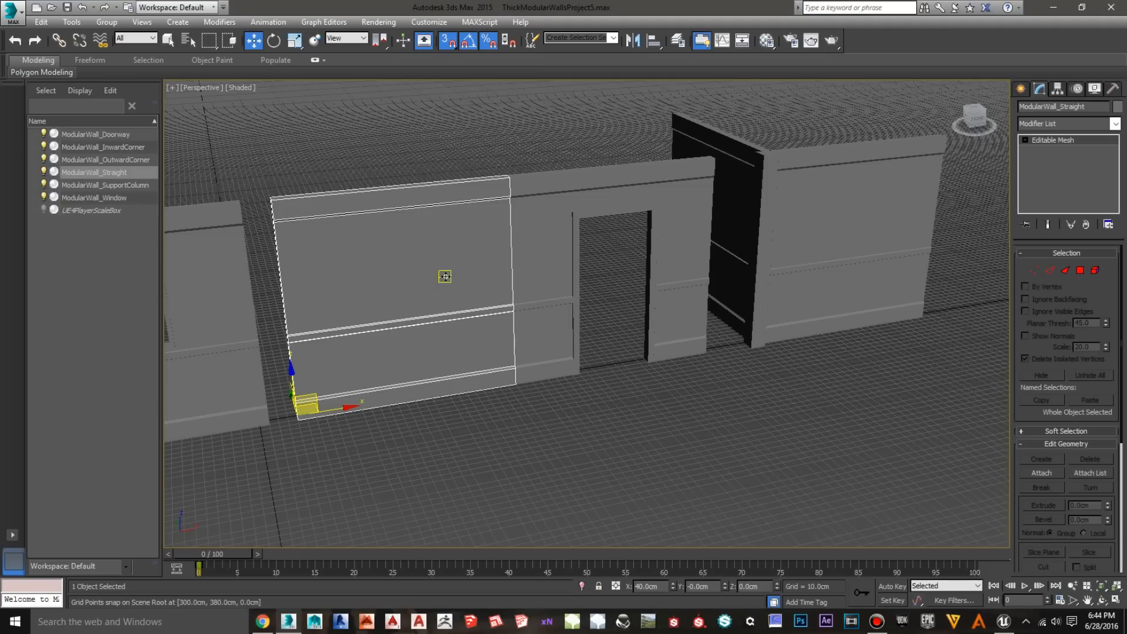
click(536, 245)
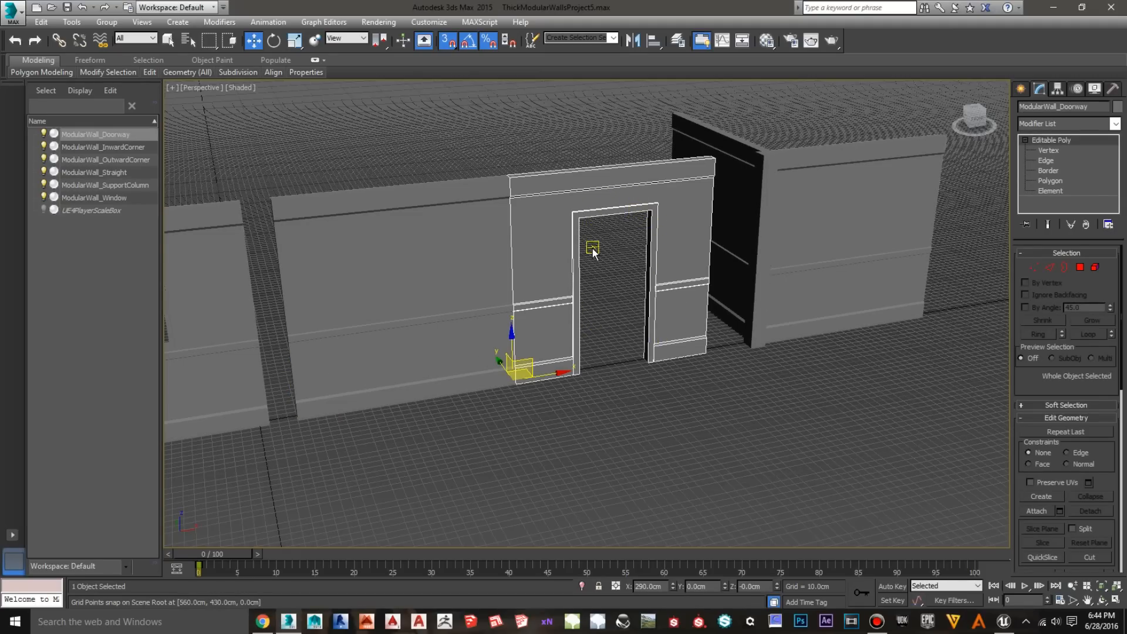
click(522, 151)
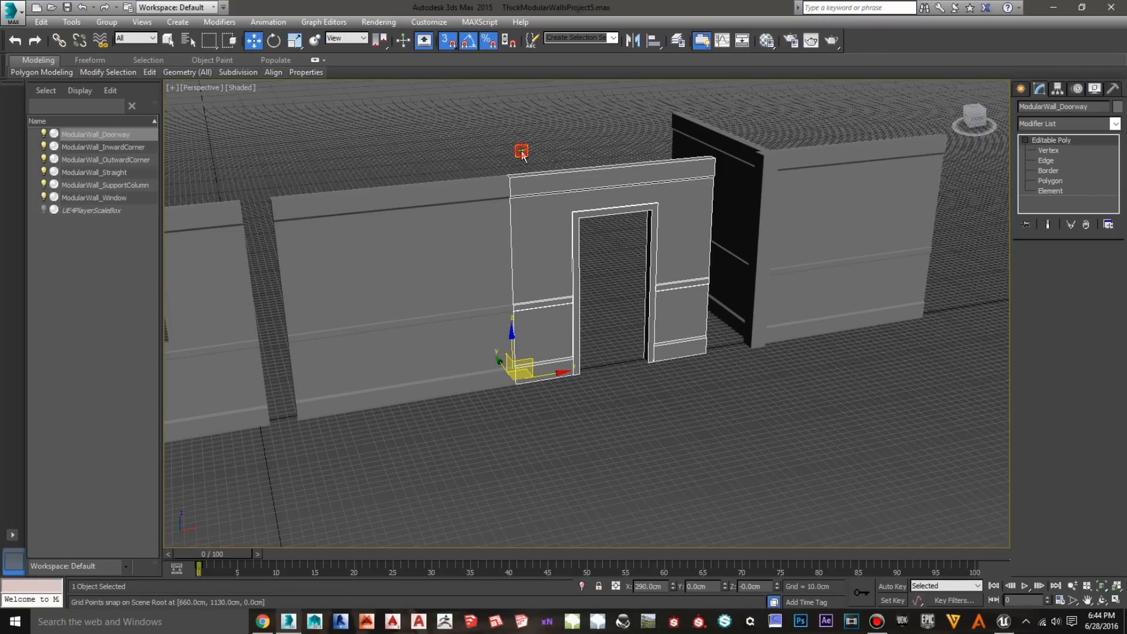
click(546, 245)
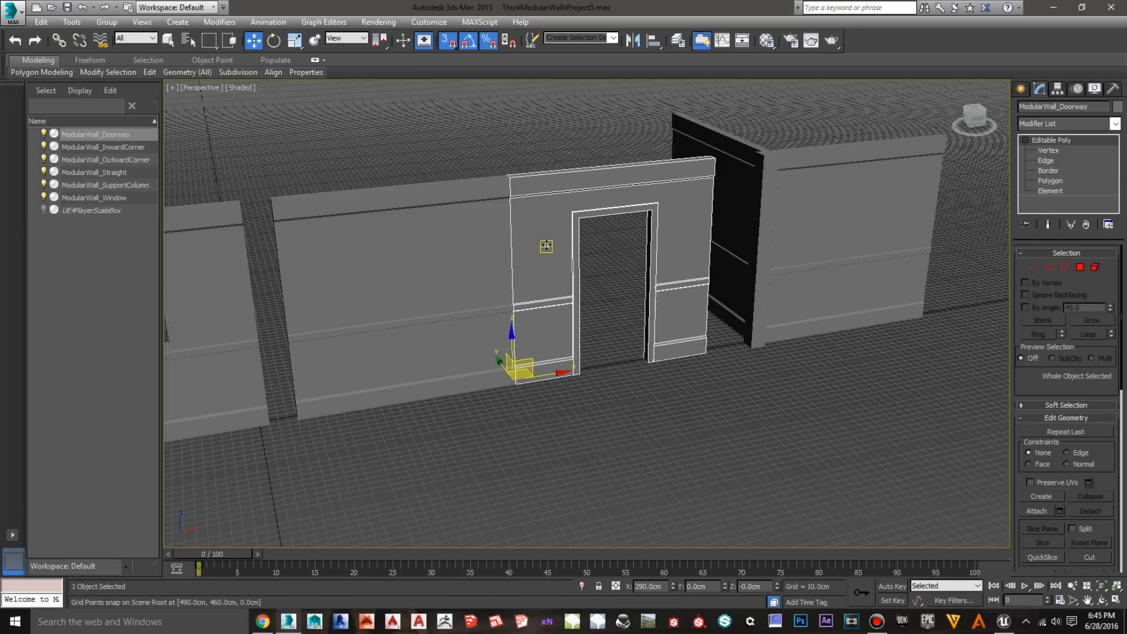
Examine the wall seam up close from the opposite angle, alternating the selection between the straight and doorway walls
drag(970, 116, 1001, 117)
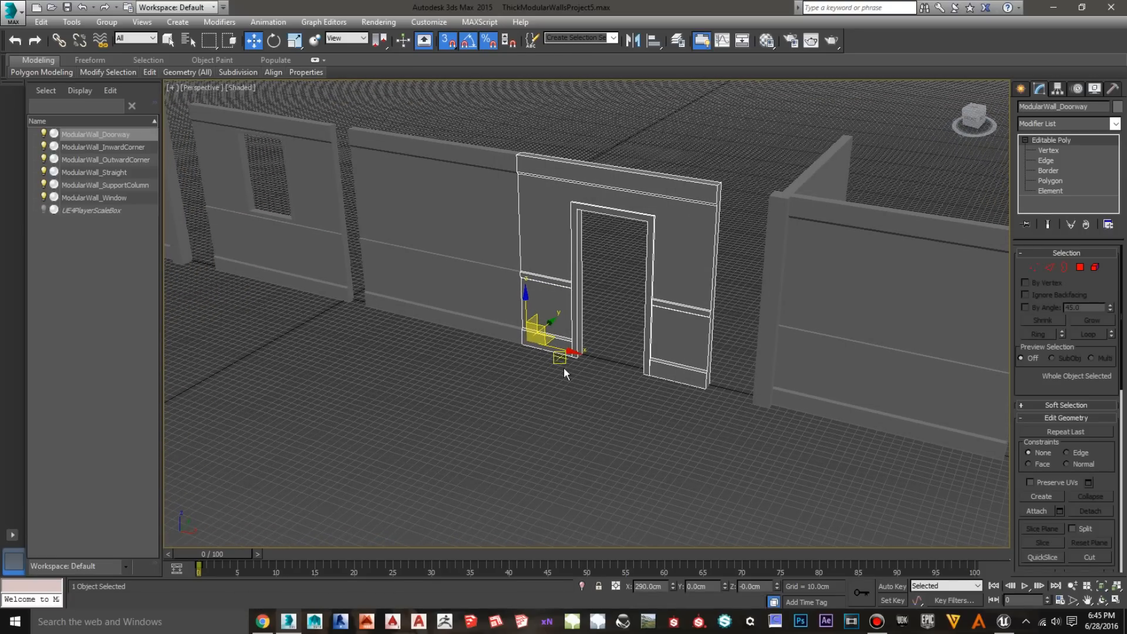
scroll(540, 460, up, 2)
scroll(543, 474, up, 2)
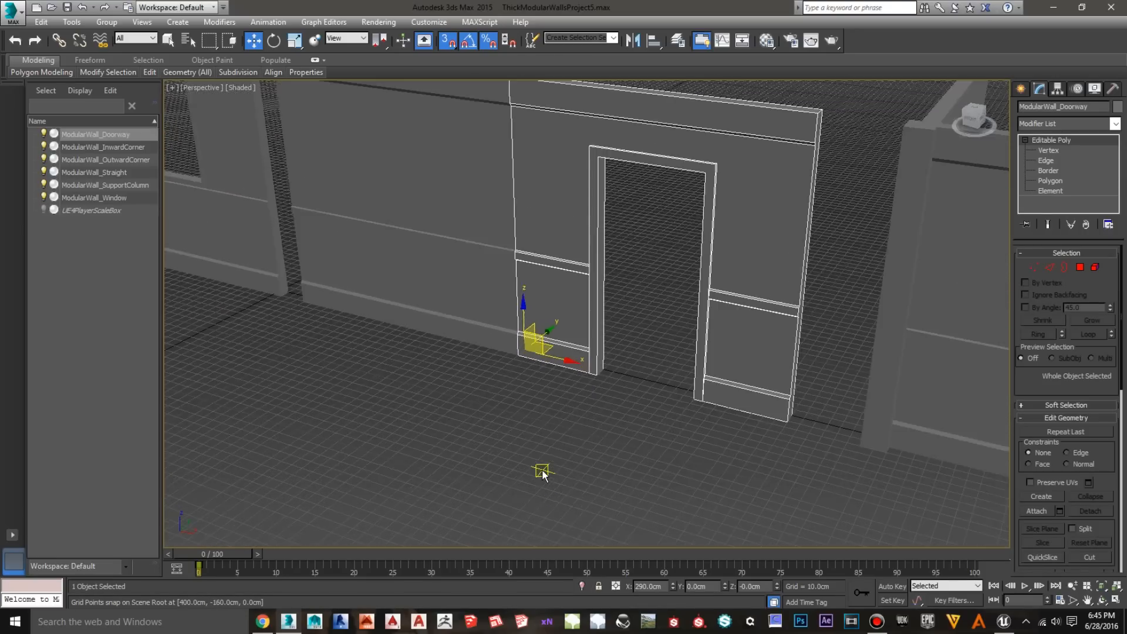
scroll(542, 474, up, 3)
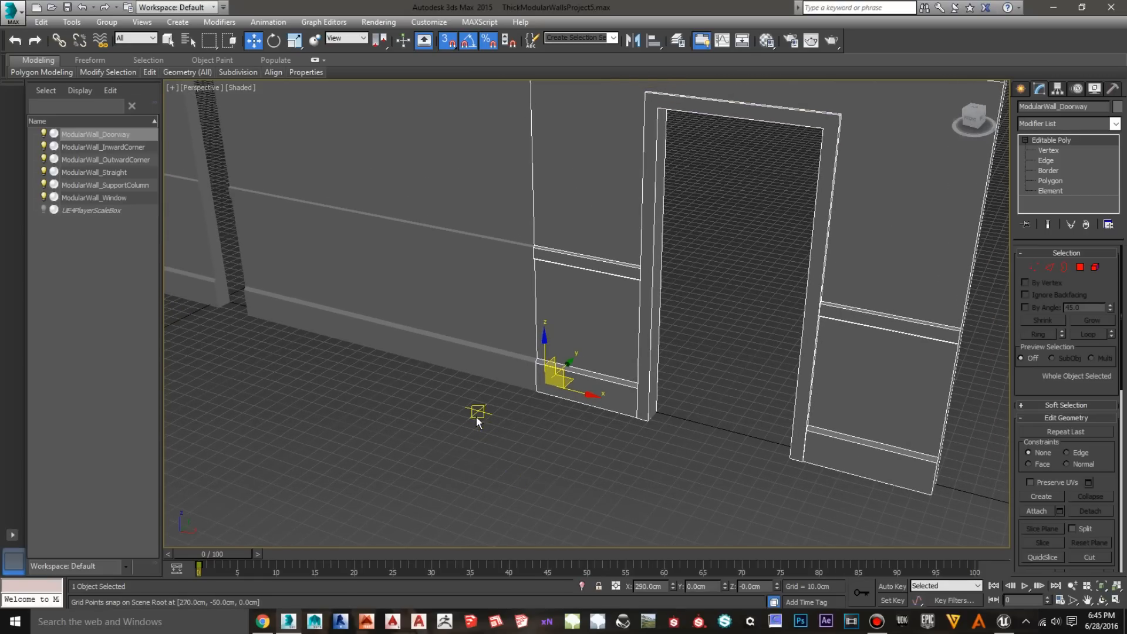
middle_drag(477, 418, 470, 483)
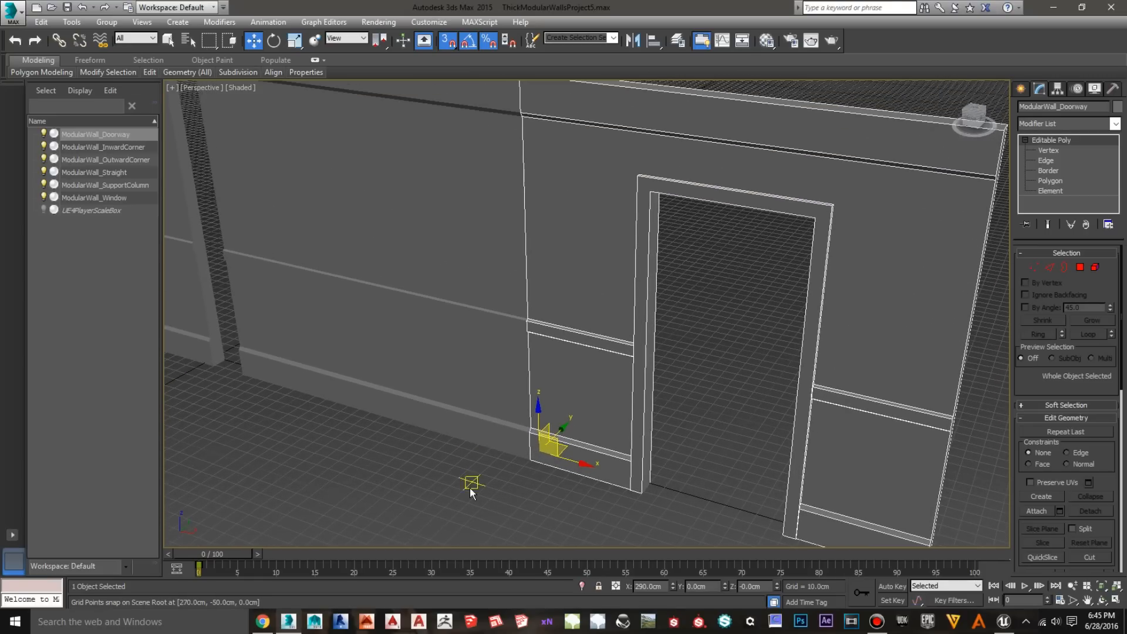
click(463, 187)
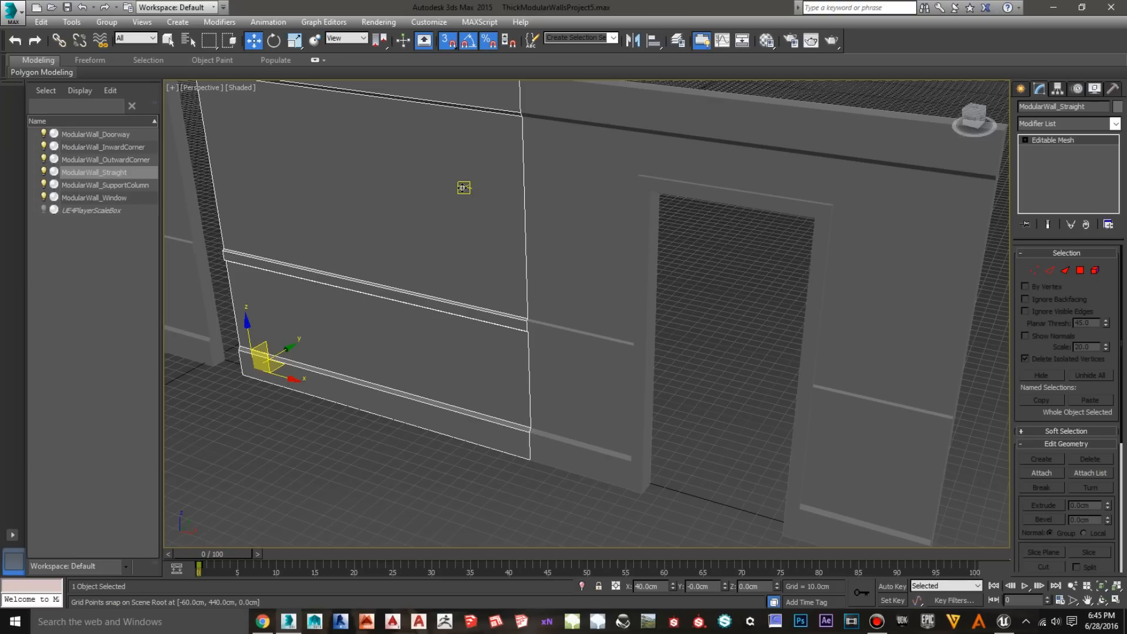
click(547, 195)
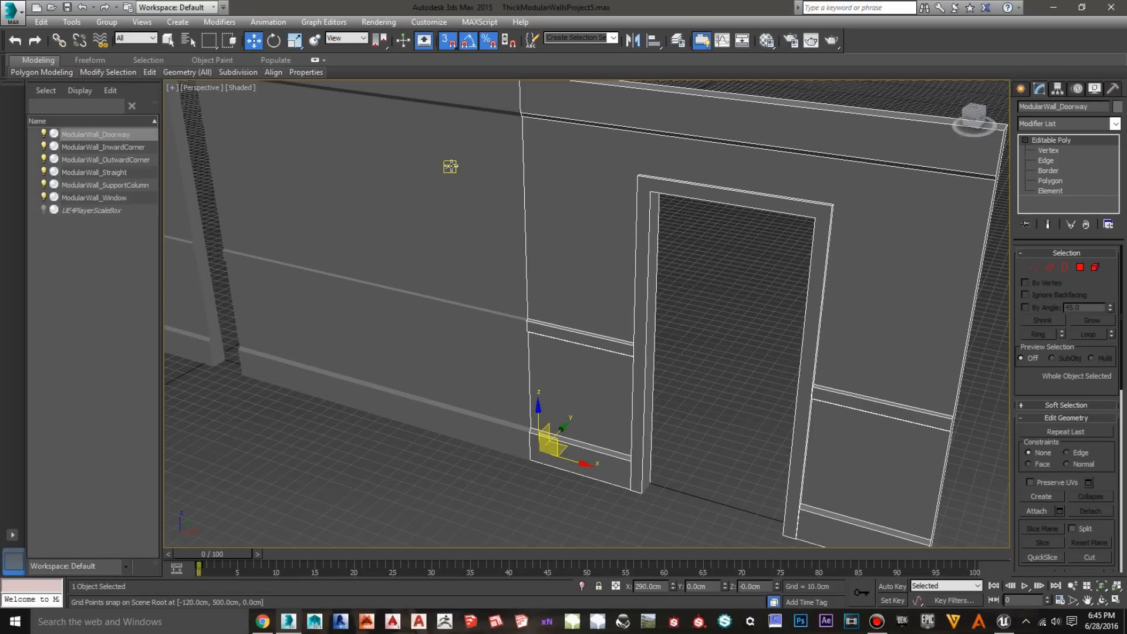
click(449, 167)
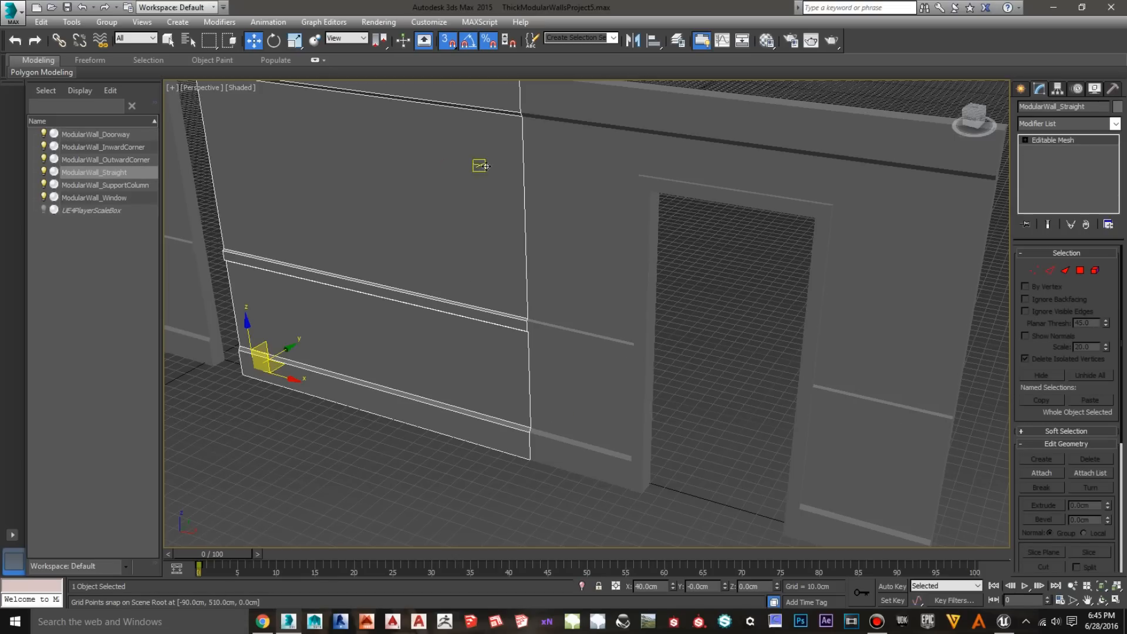
click(561, 176)
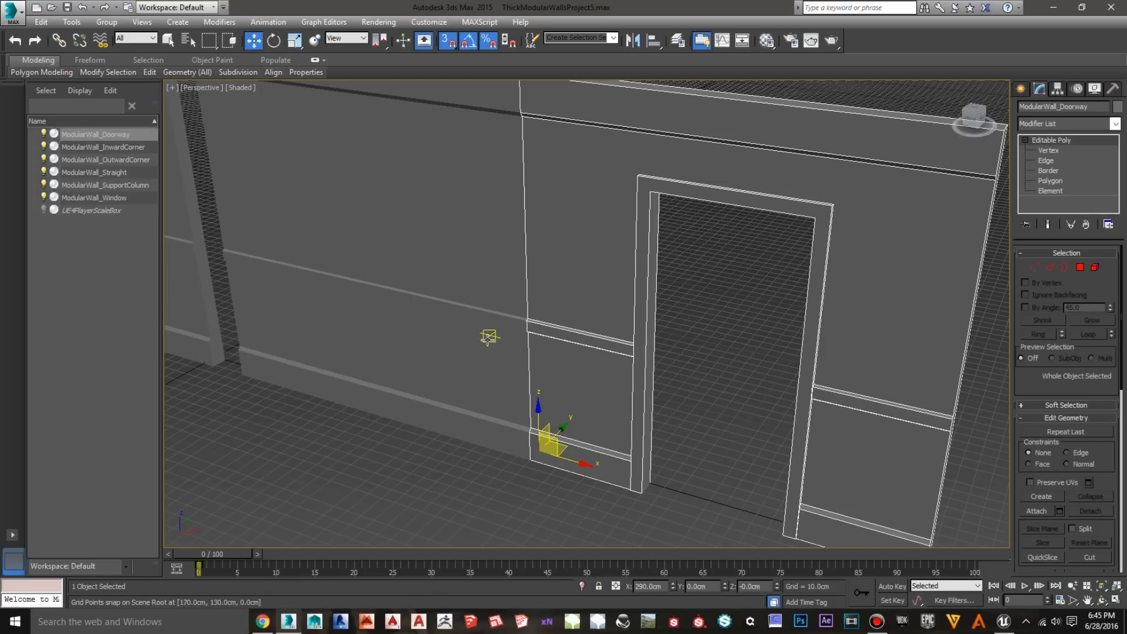
Compare the straight wall's joint with the doorway wall at close and distant zoom, with the straight wall selected
scroll(480, 359, down, 3)
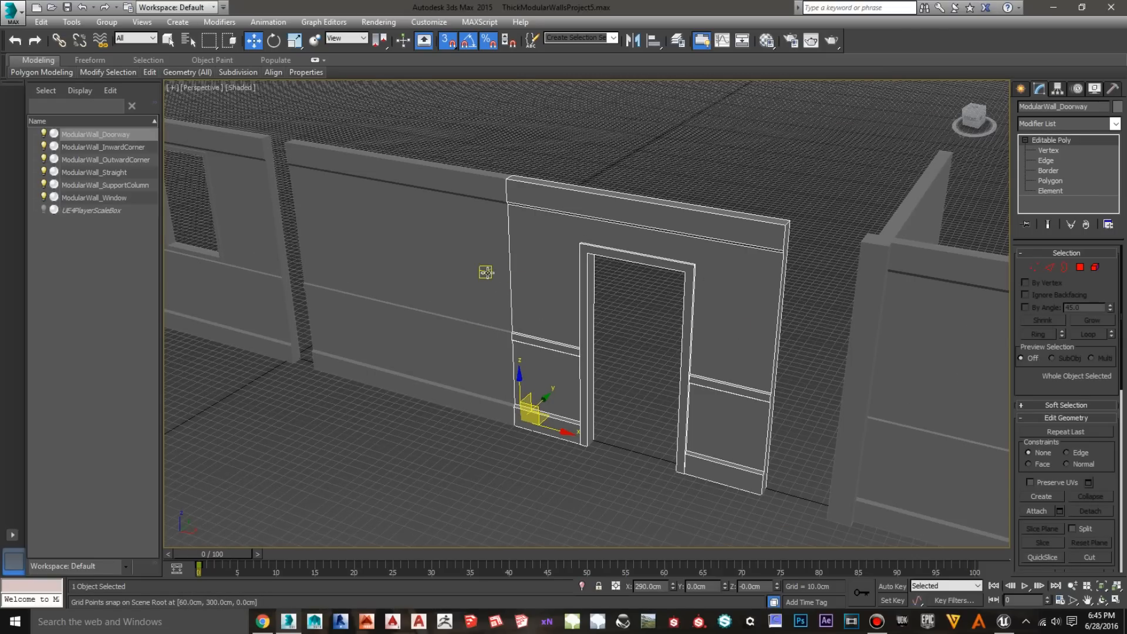
scroll(485, 273, up, 2)
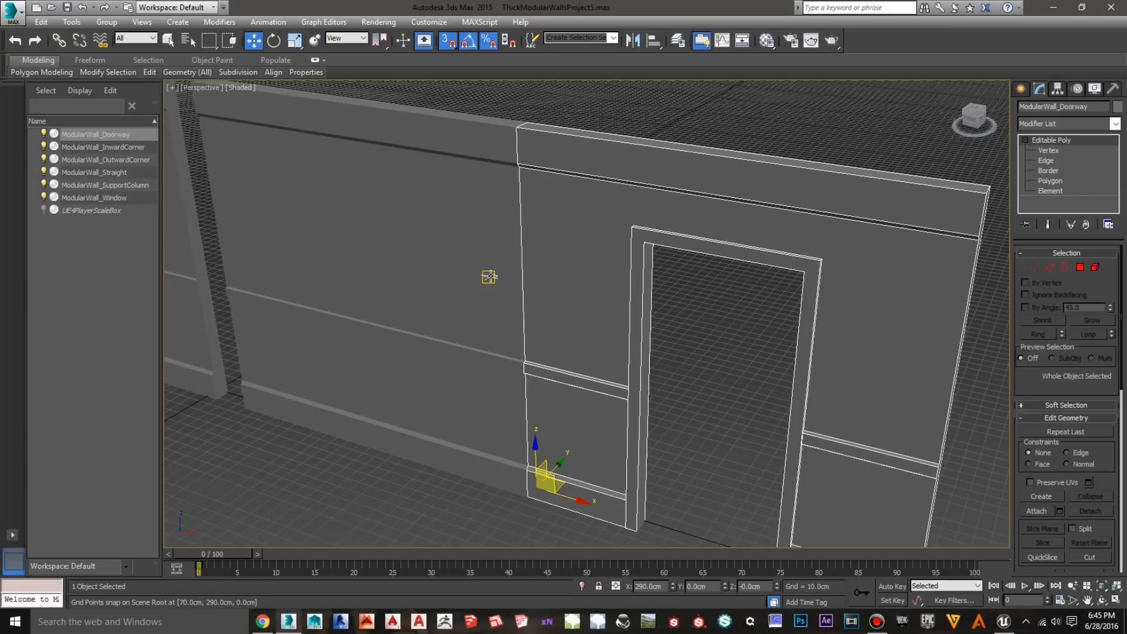
click(455, 220)
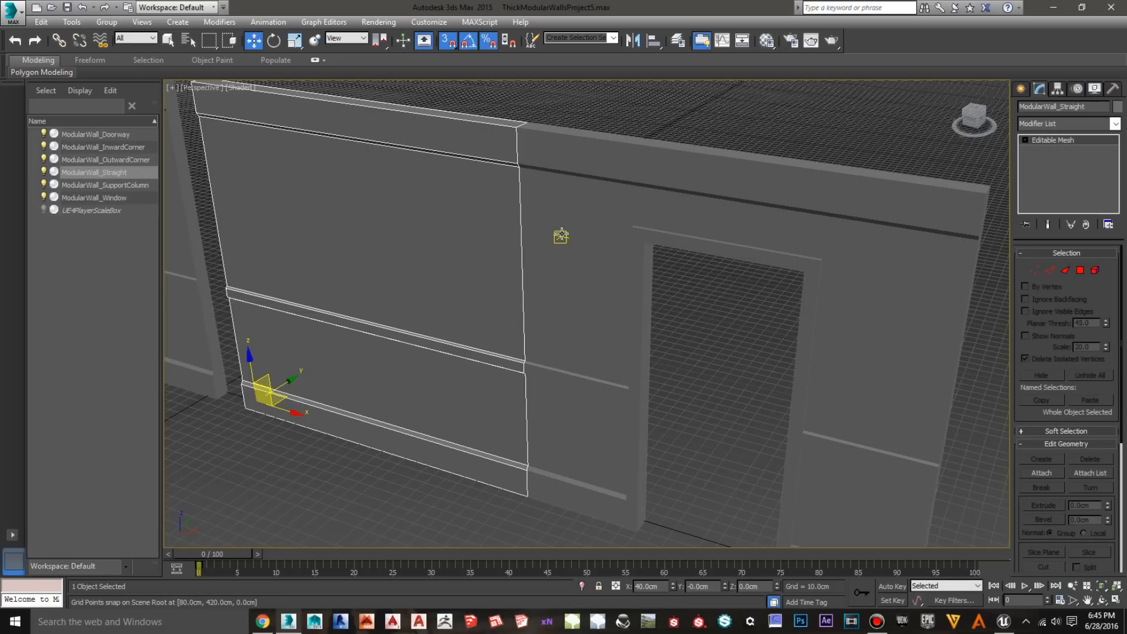
scroll(568, 283, down, 2)
scroll(569, 284, down, 1)
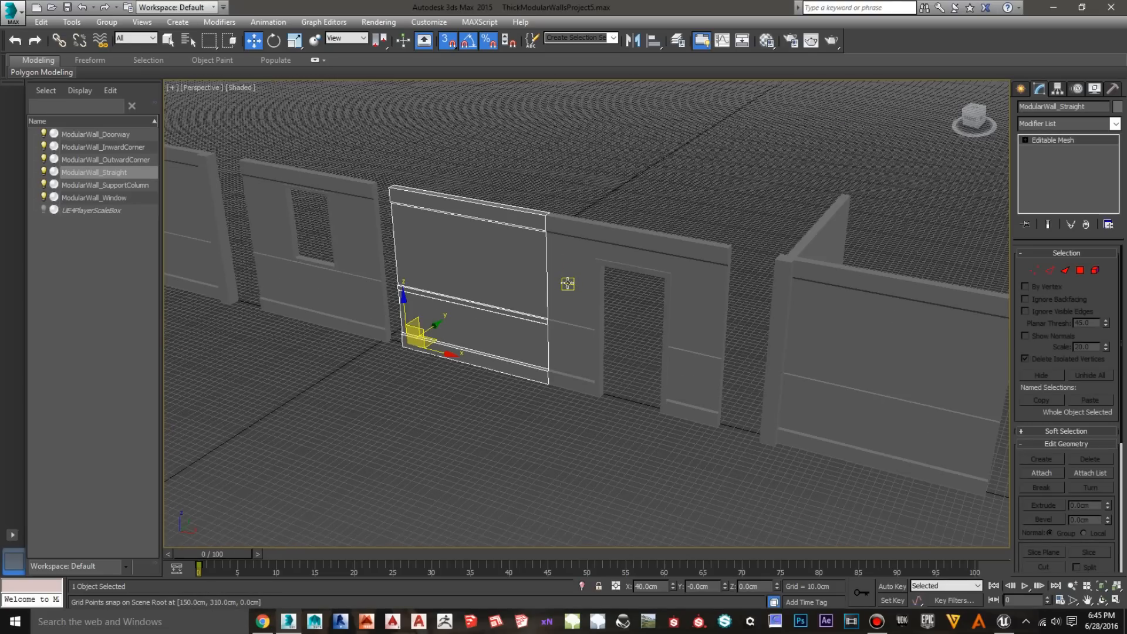
scroll(568, 284, up, 5)
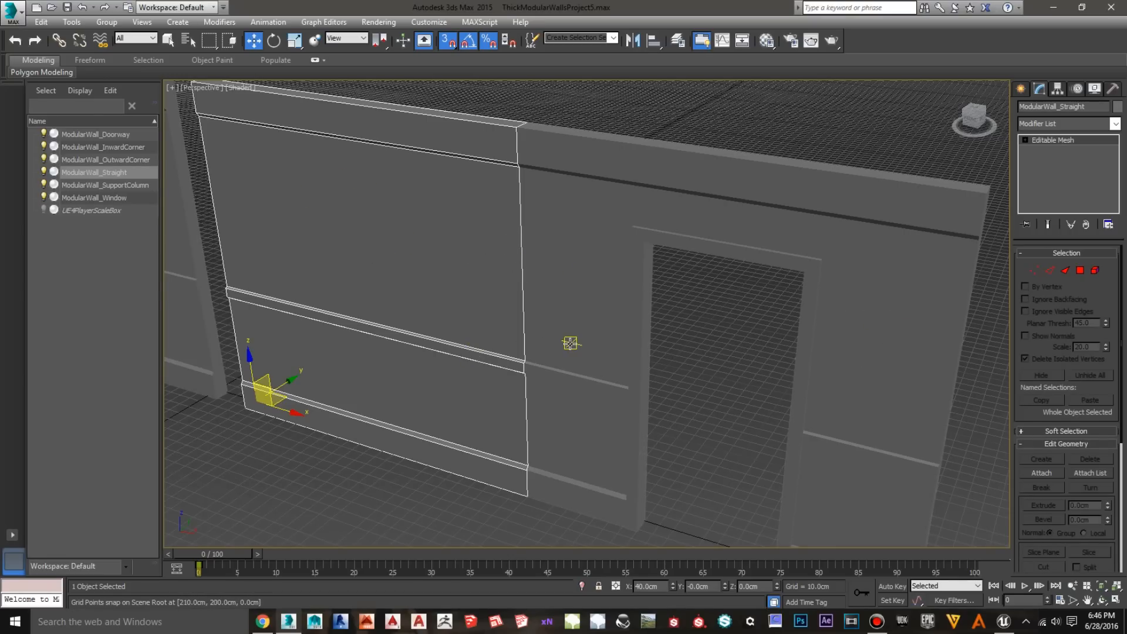
scroll(569, 344, down, 3)
scroll(569, 343, up, 2)
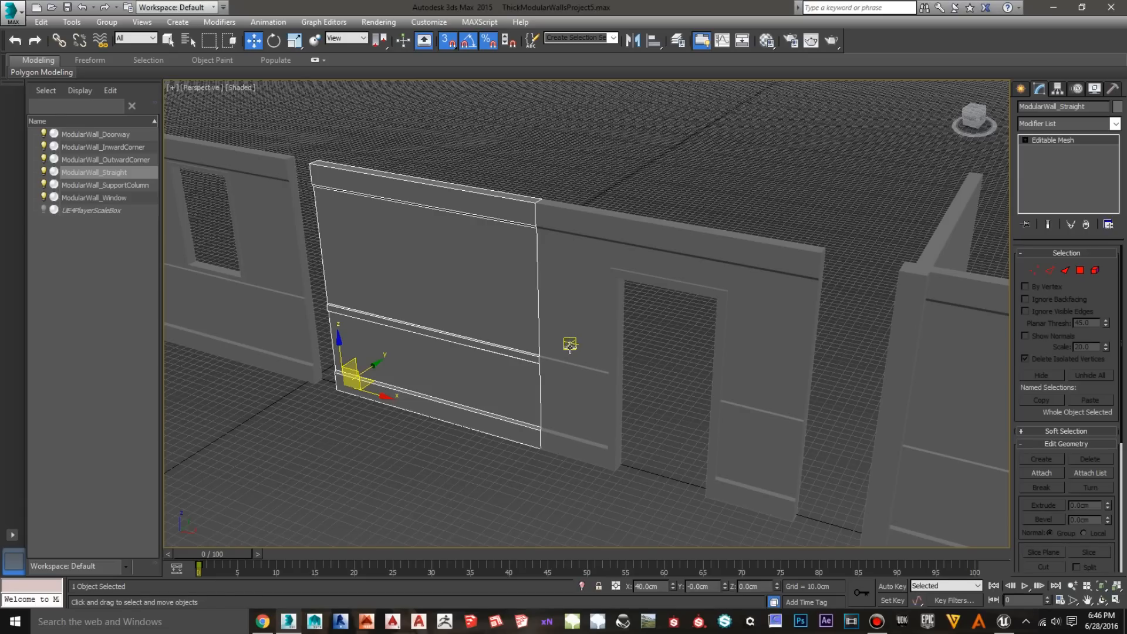
scroll(558, 398, down, 3)
scroll(558, 399, up, 3)
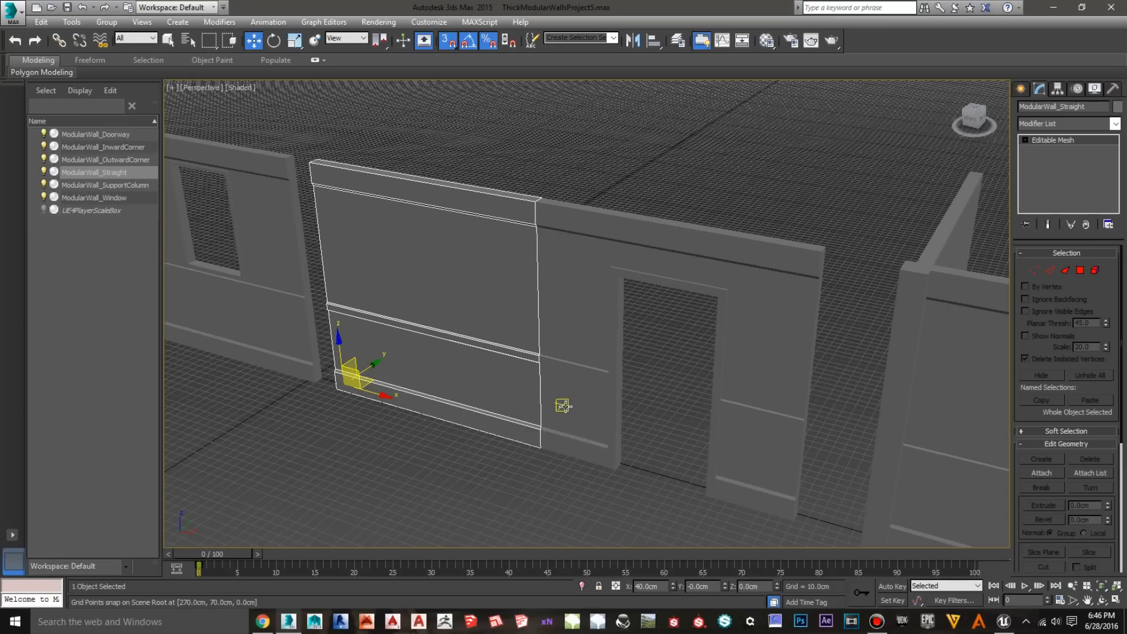
Clear the selection to view the whole wall set, and select the support column between the corner piece and the window wall
click(676, 166)
middle_drag(680, 394, 563, 331)
scroll(541, 329, down, 5)
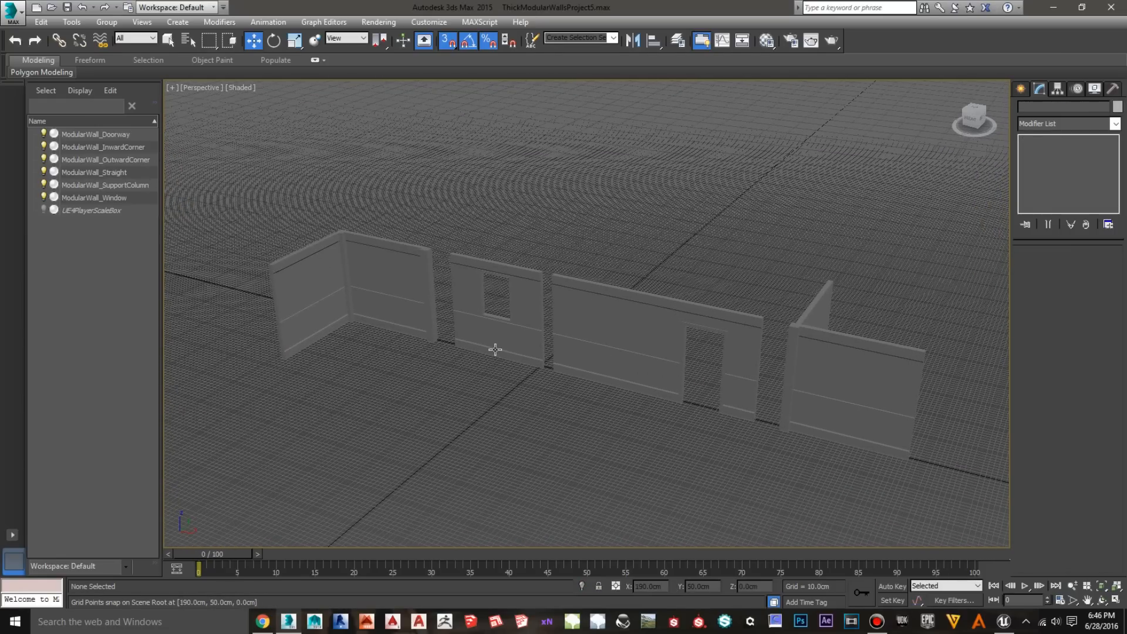
scroll(614, 368, up, 3)
scroll(581, 332, up, 2)
scroll(581, 332, up, 2)
click(575, 260)
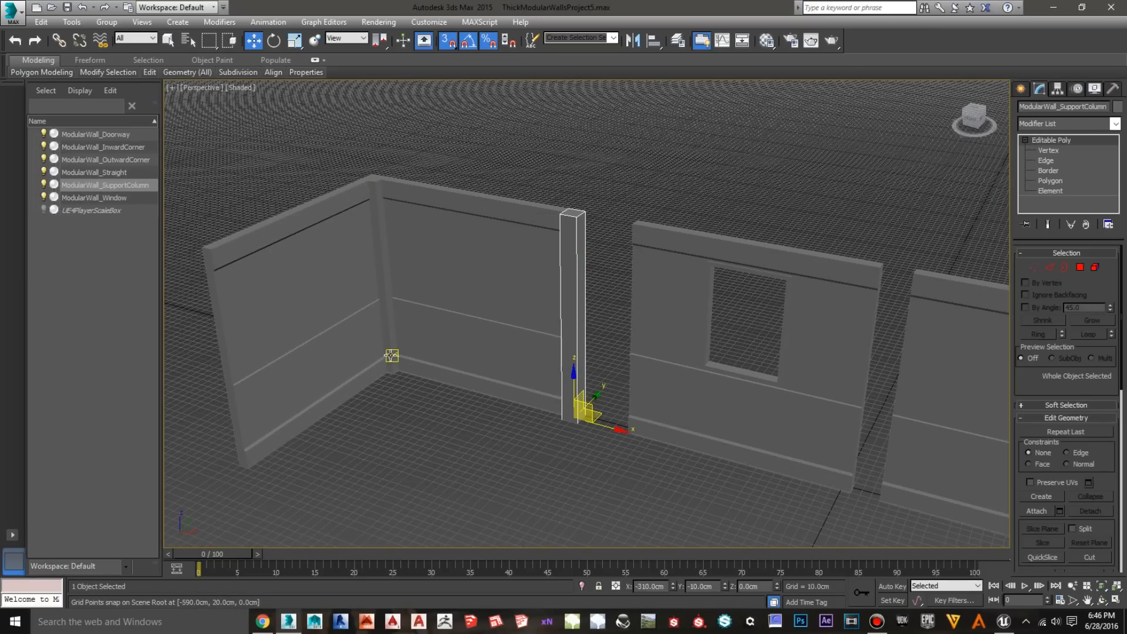
Survey the full row of wall modules from one corner piece to the other and back, checking the gaps between pieces
middle_drag(417, 422, 543, 487)
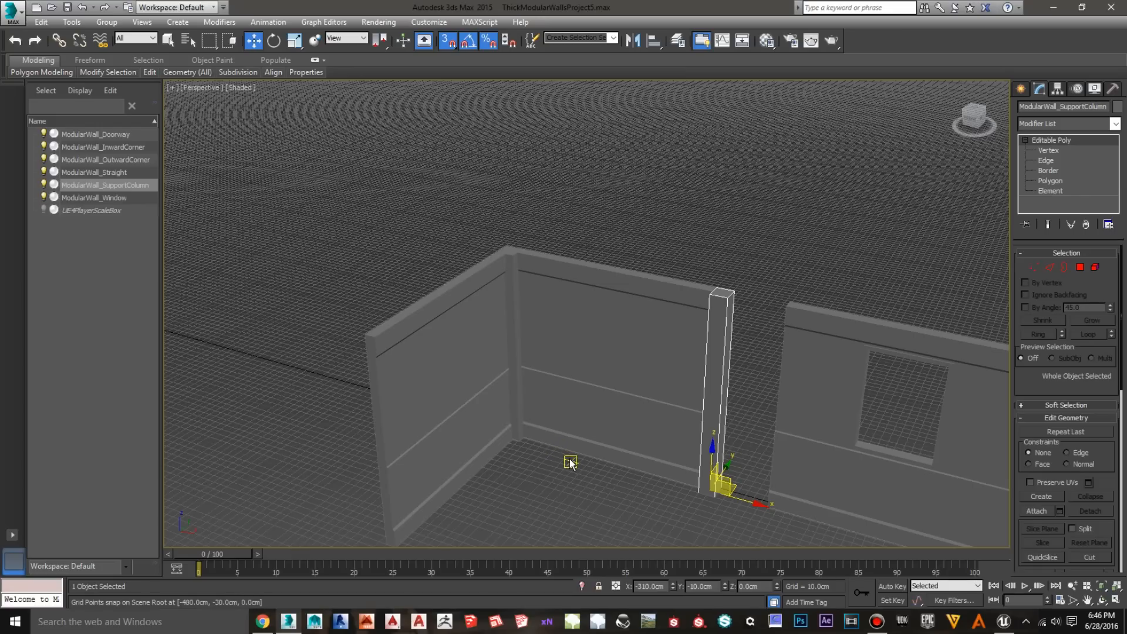
middle_drag(573, 479, 463, 396)
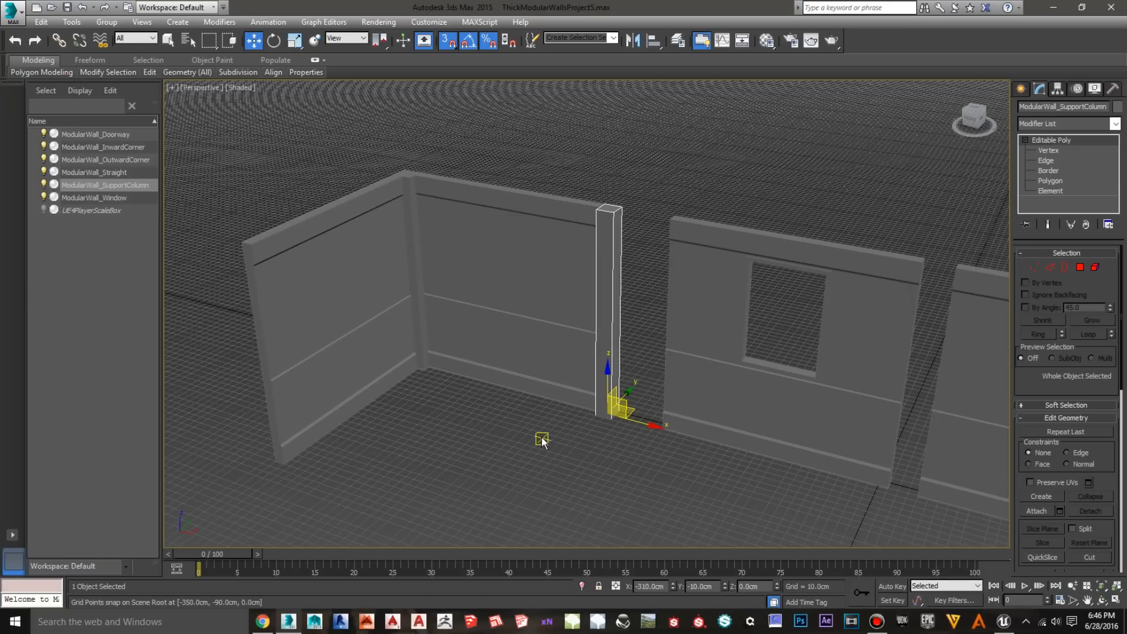
middle_drag(551, 466, 350, 371)
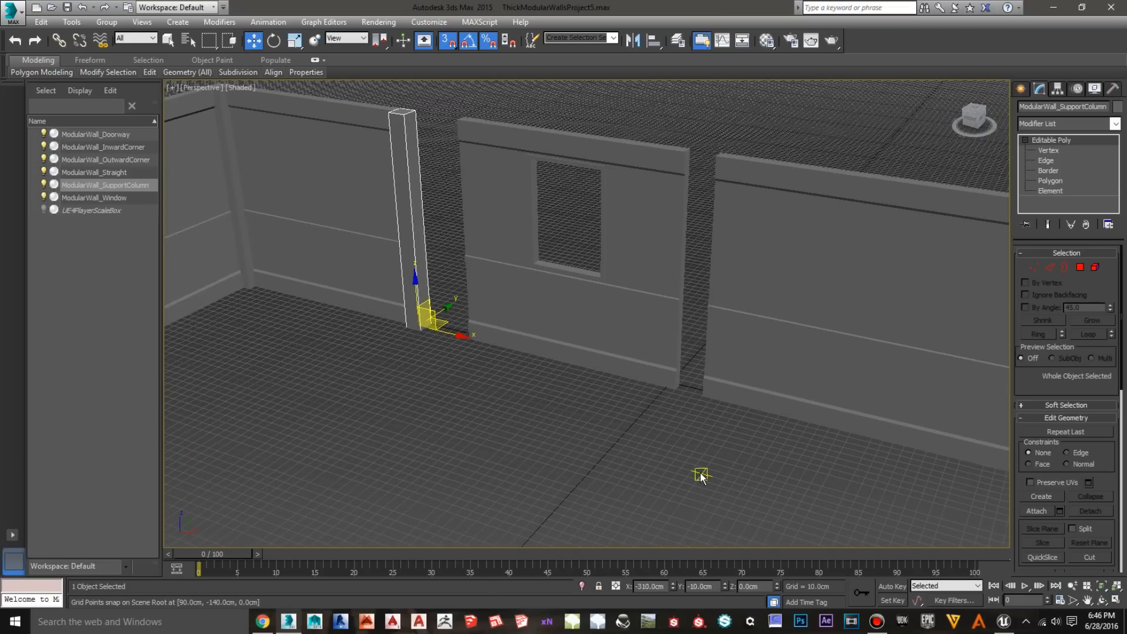
middle_drag(701, 476, 549, 474)
mouse_move(634, 476)
middle_down()
mouse_move(531, 453)
mouse_move(431, 452)
middle_up()
middle_drag(719, 467, 515, 463)
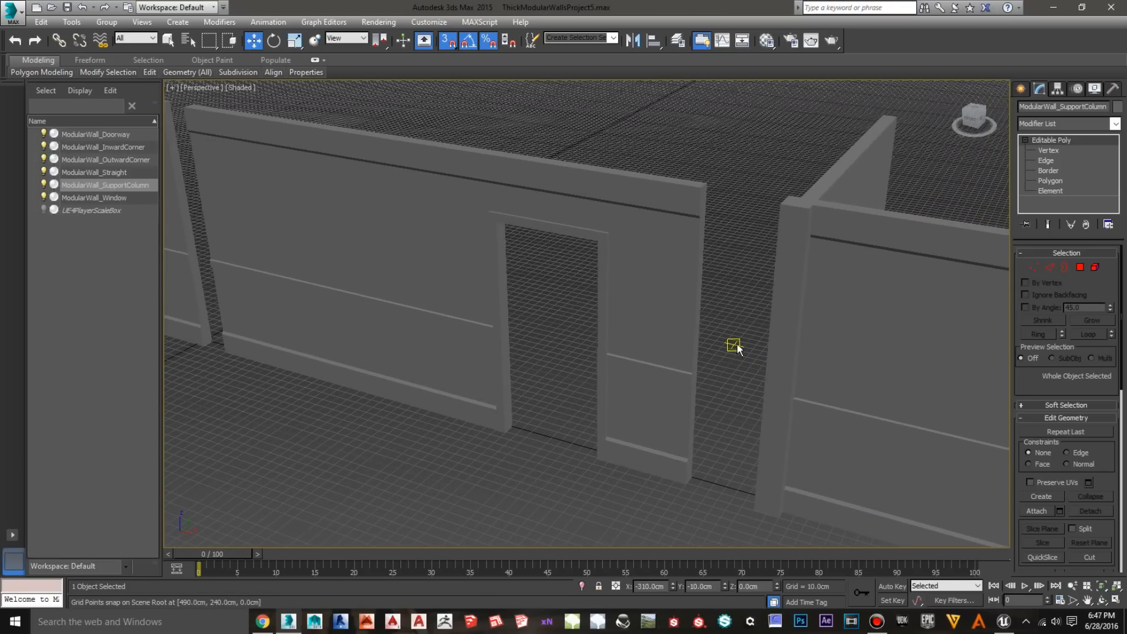
scroll(763, 347, up, 4)
scroll(686, 324, down, 3)
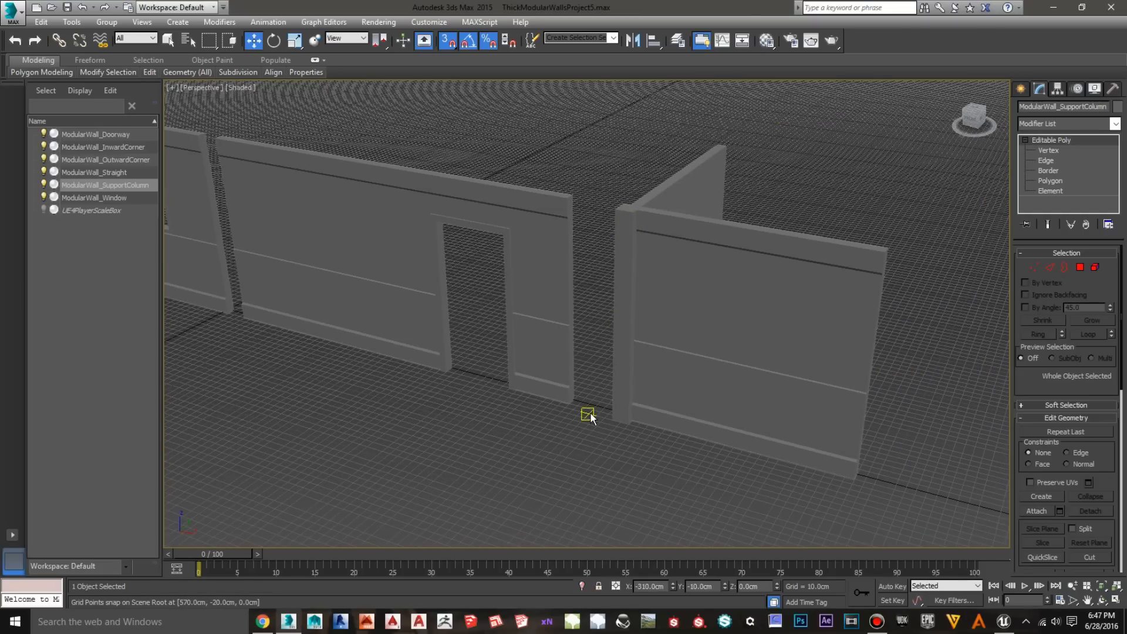
mouse_move(470, 430)
middle_down()
mouse_move(602, 476)
mouse_move(699, 477)
mouse_move(781, 498)
middle_up()
middle_drag(515, 429, 681, 469)
middle_drag(395, 372, 558, 400)
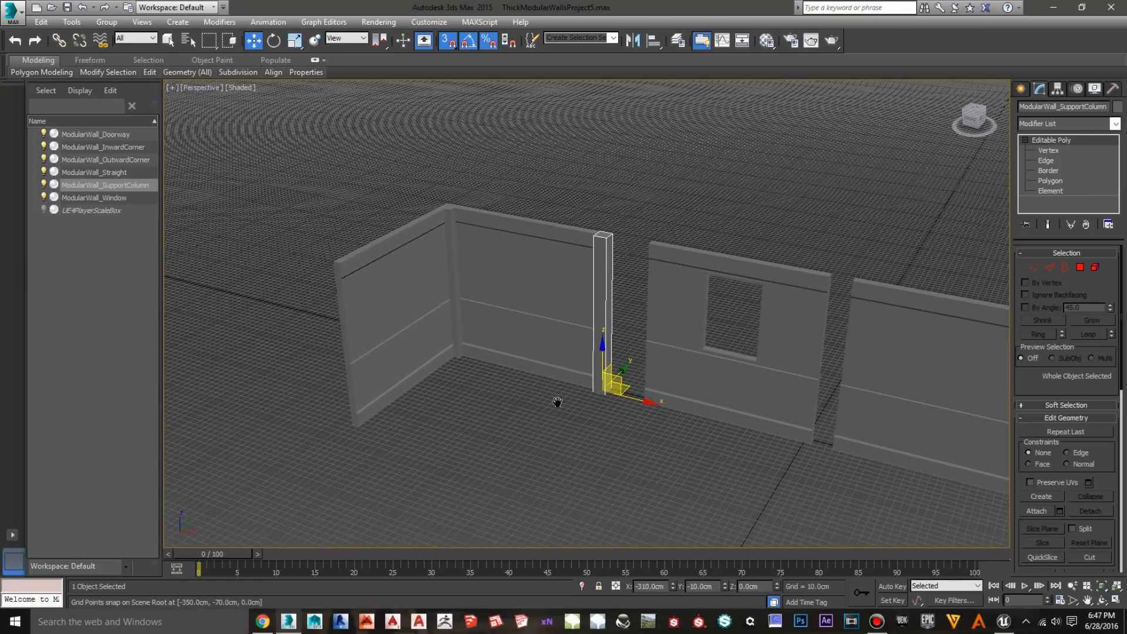
middle_drag(770, 463, 558, 407)
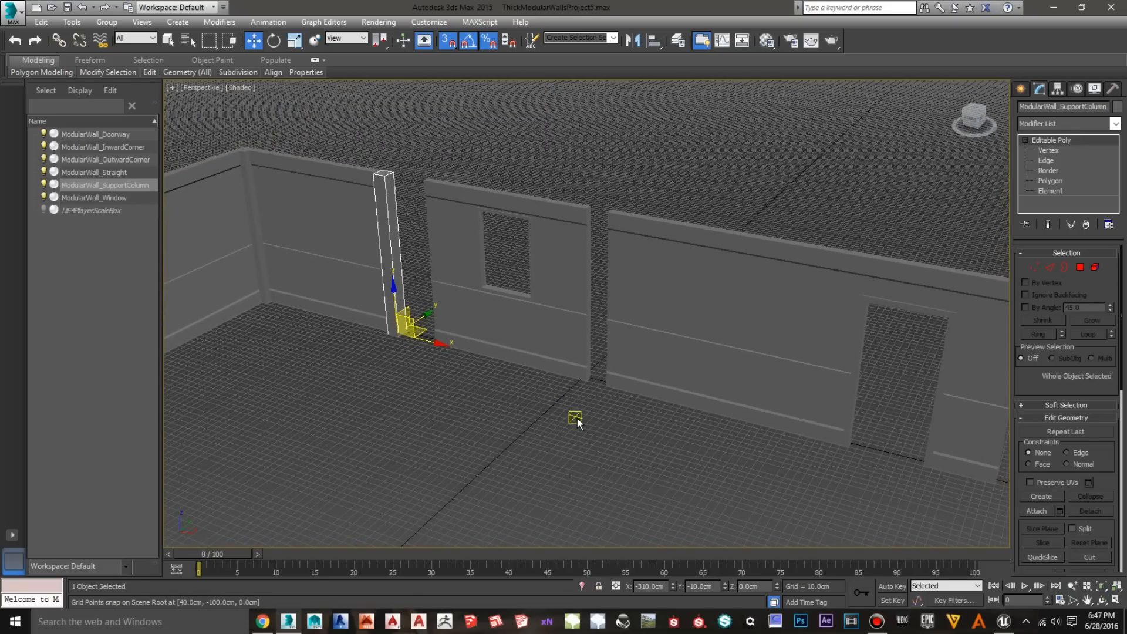
middle_drag(388, 373, 678, 480)
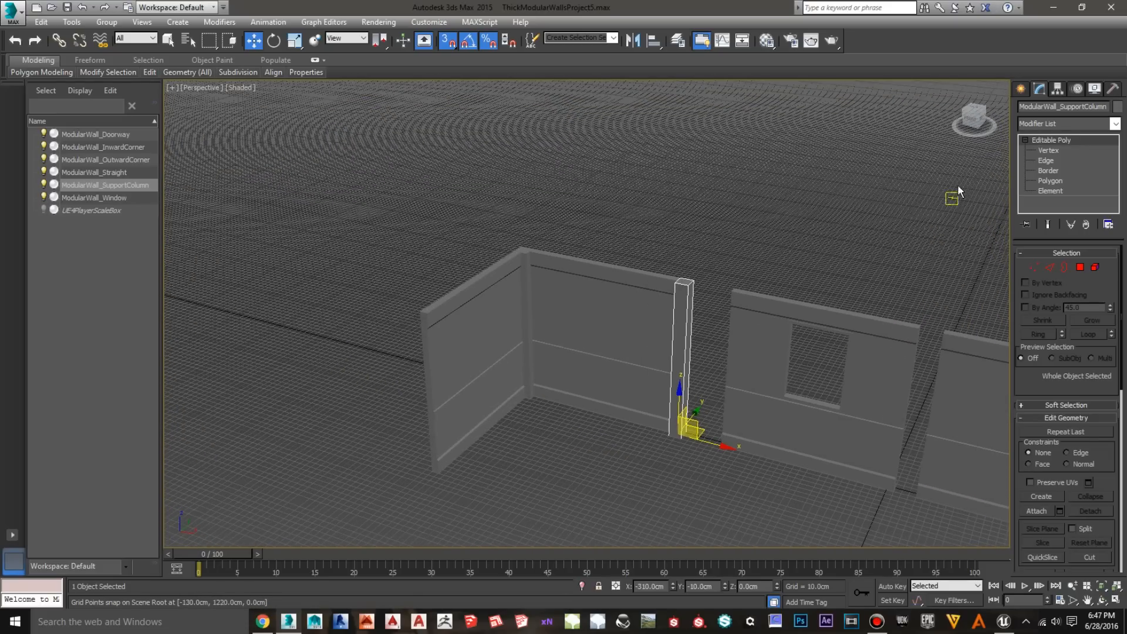
Examine the corner piece, support column and wall alignment against the grid from directly above
click(973, 110)
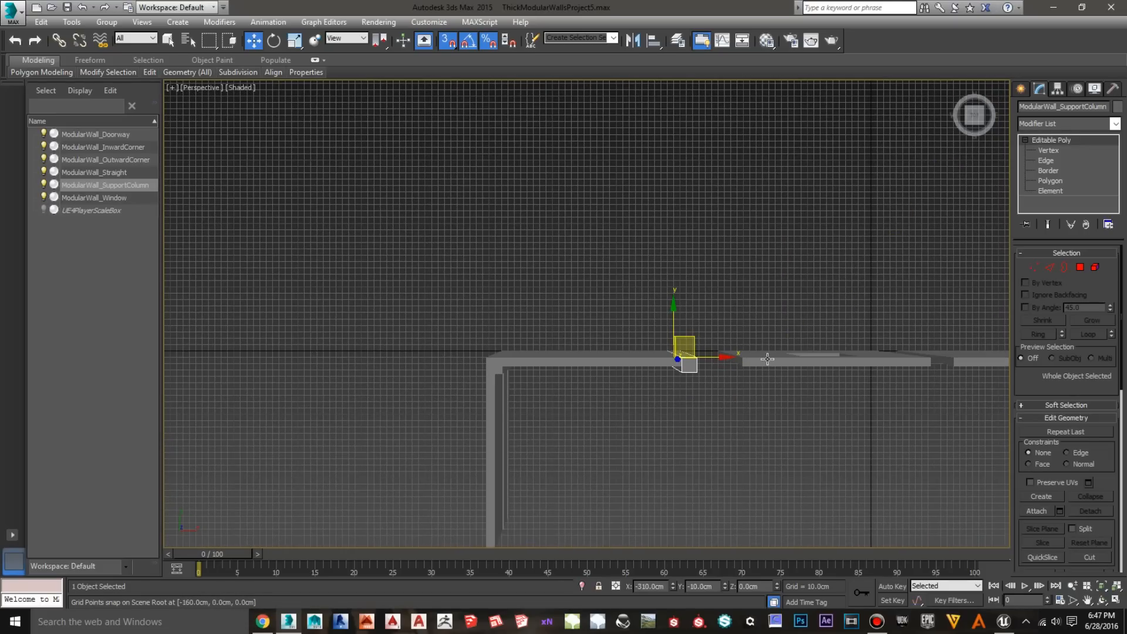
middle_drag(767, 444, 593, 360)
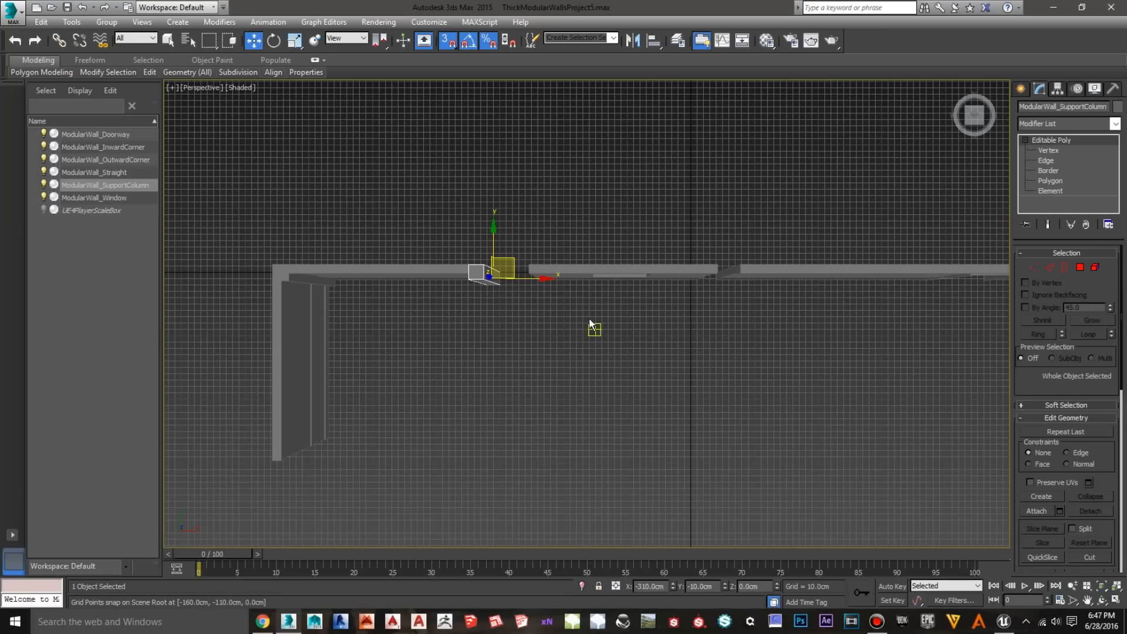
middle_drag(649, 406, 829, 405)
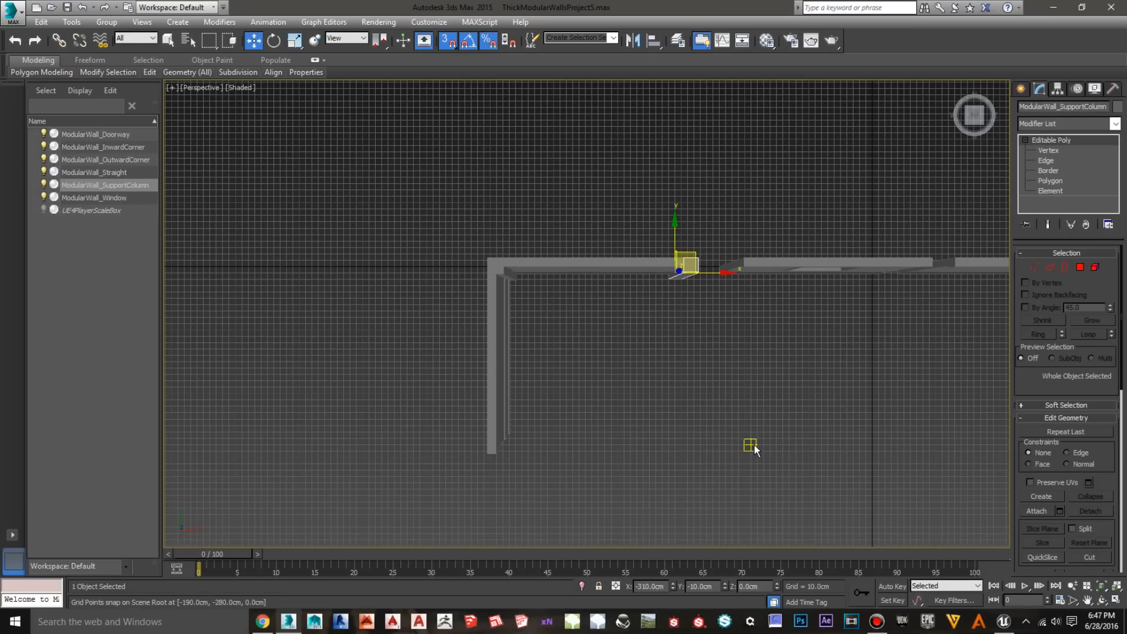
middle_drag(754, 443, 636, 336)
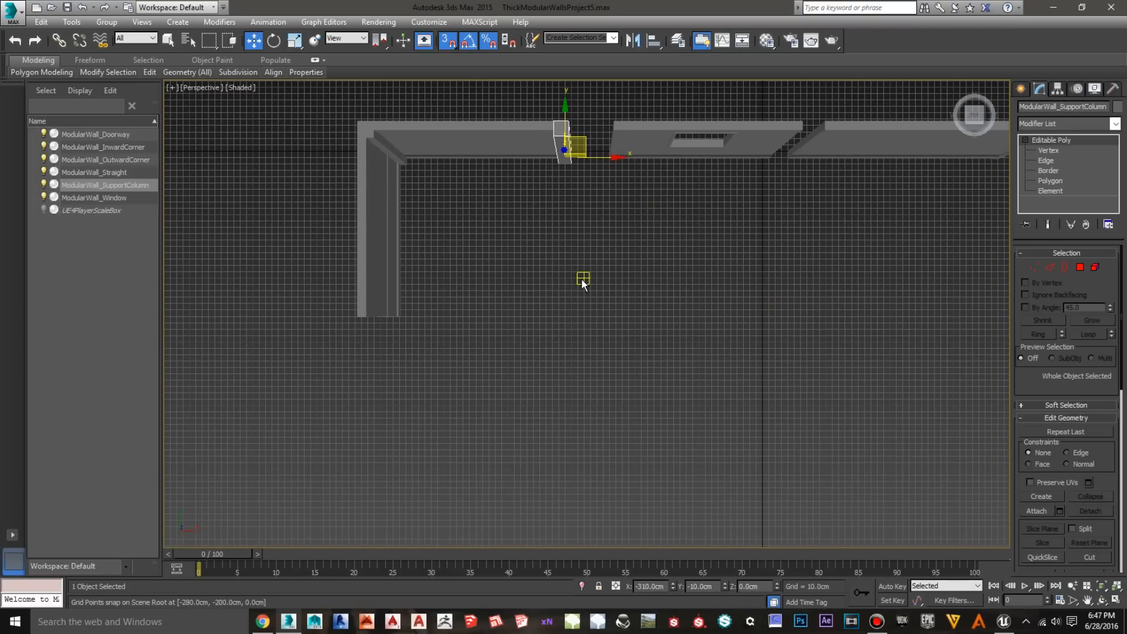
mouse_move(762, 290)
middle_down()
mouse_move(632, 310)
mouse_move(702, 313)
middle_up()
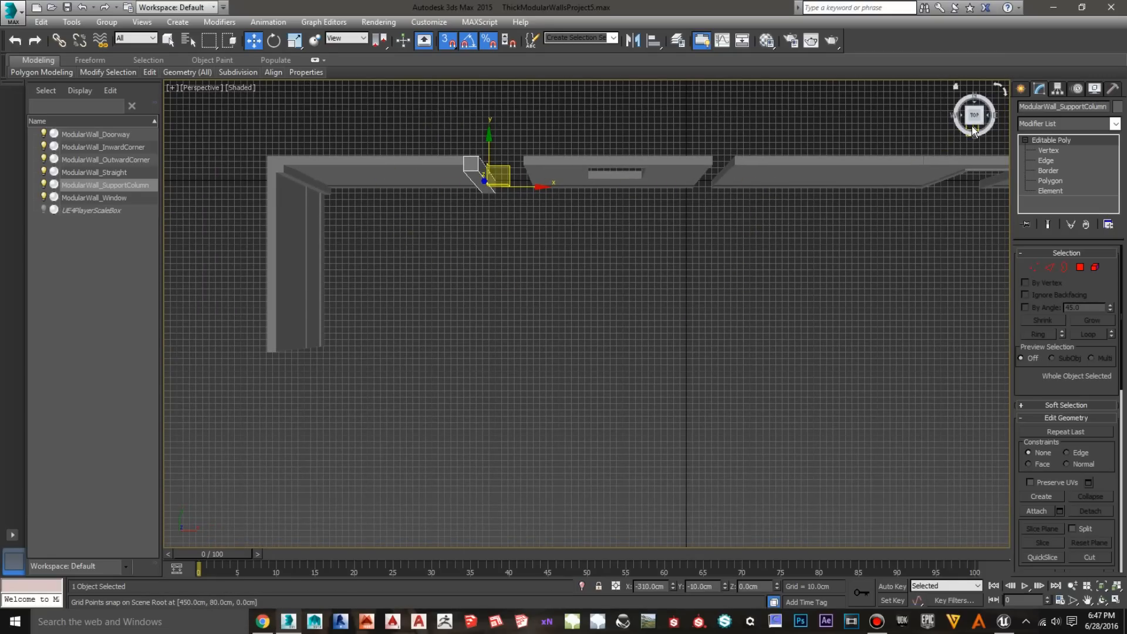
Return to an angled perspective view and look over the modules from the corner piece to the doorway wall
drag(972, 114, 945, 70)
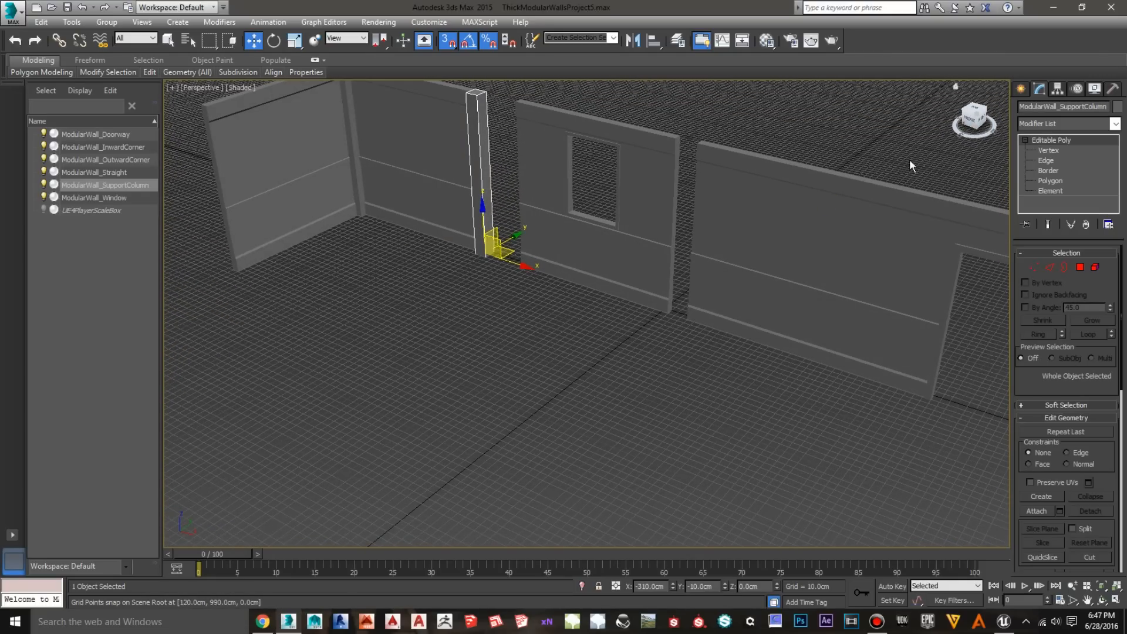
middle_drag(662, 375, 653, 461)
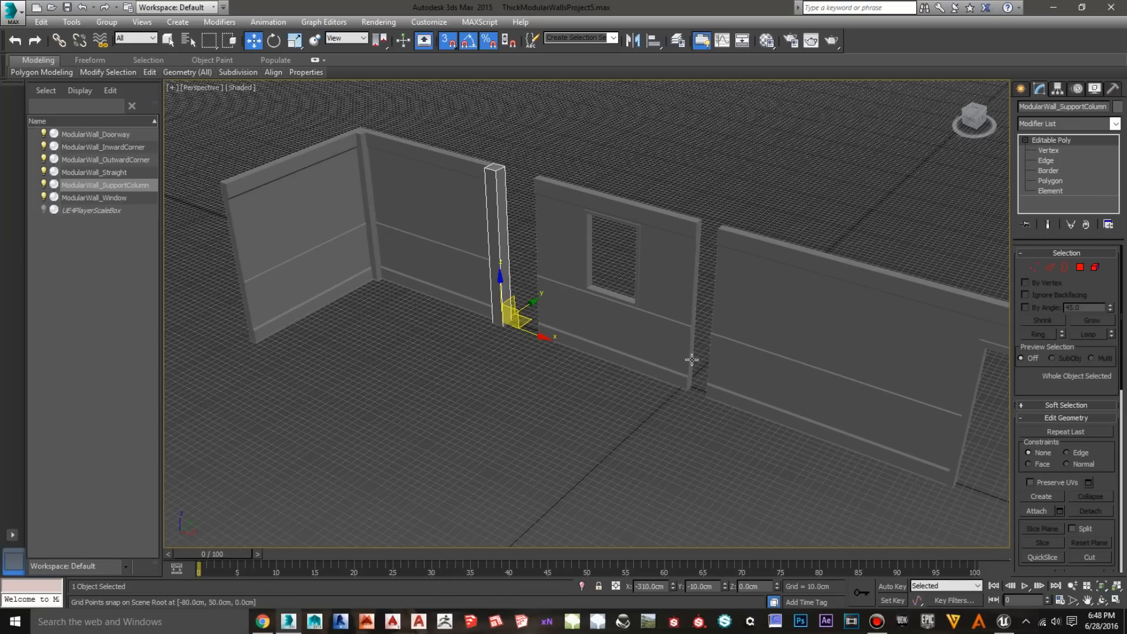
middle_drag(566, 473, 599, 410)
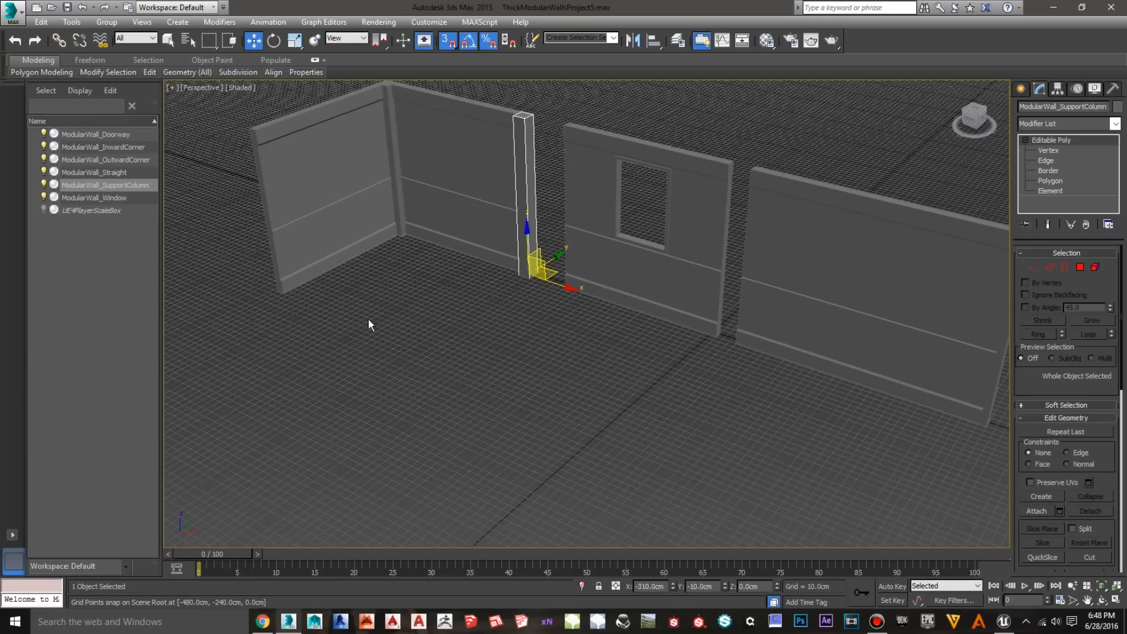
middle_drag(677, 424, 466, 352)
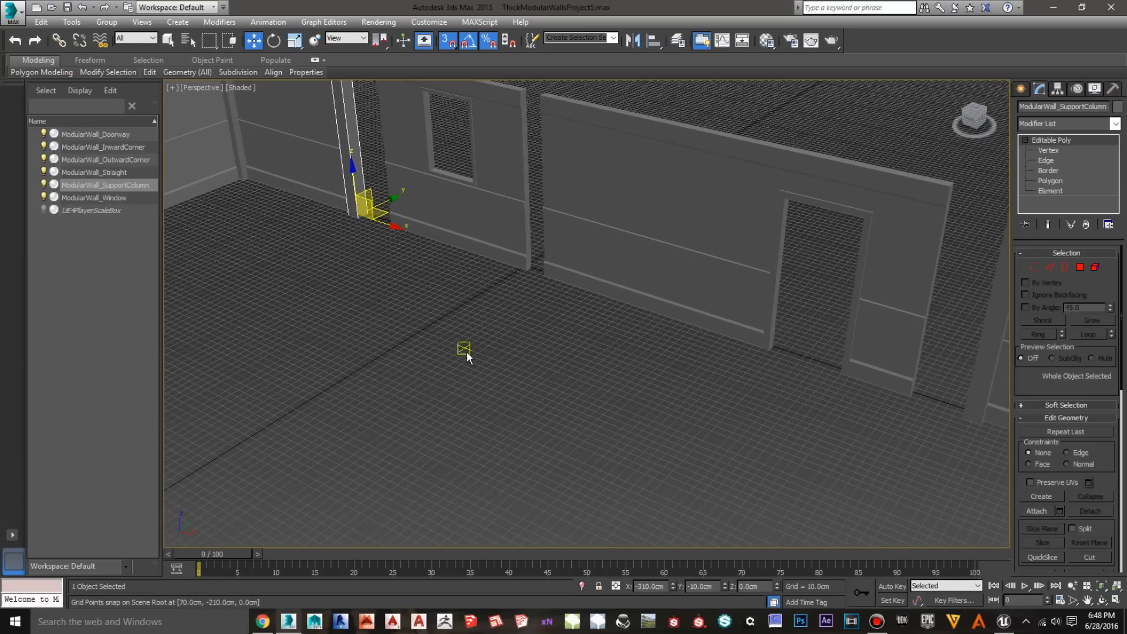
middle_drag(722, 423, 621, 389)
middle_drag(662, 400, 759, 455)
scroll(568, 401, down, 3)
scroll(568, 400, up, 3)
scroll(587, 399, down, 3)
middle_drag(498, 371, 651, 428)
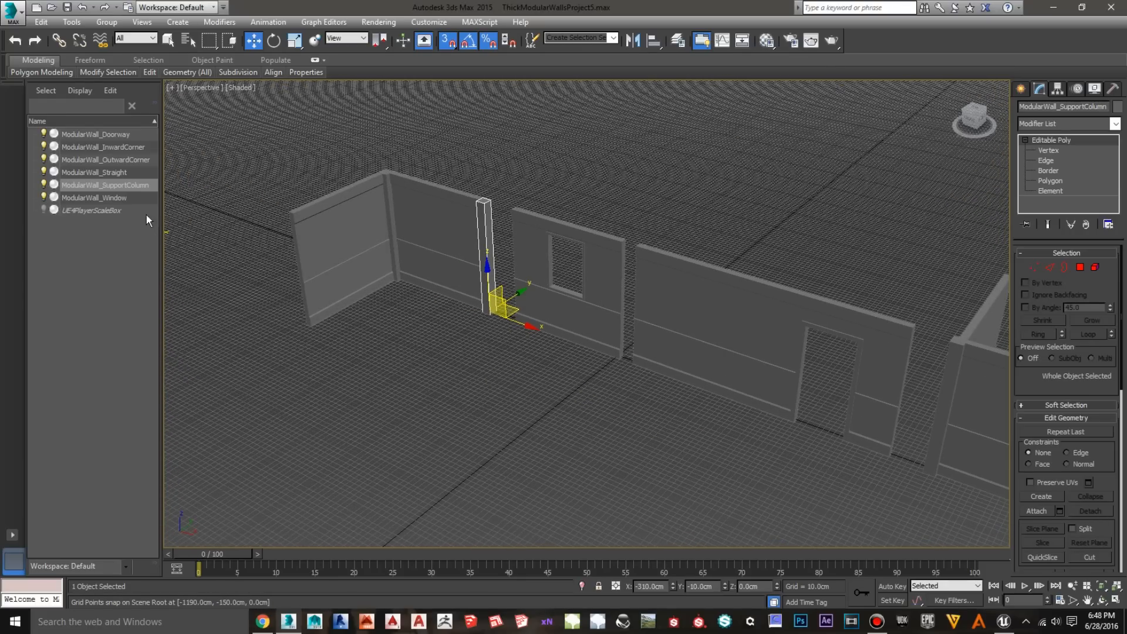
Unhide UE4PlayerScaleBox and move it out of the doorway to the floor in front, at X 420 cm, Y -130 cm
click(44, 209)
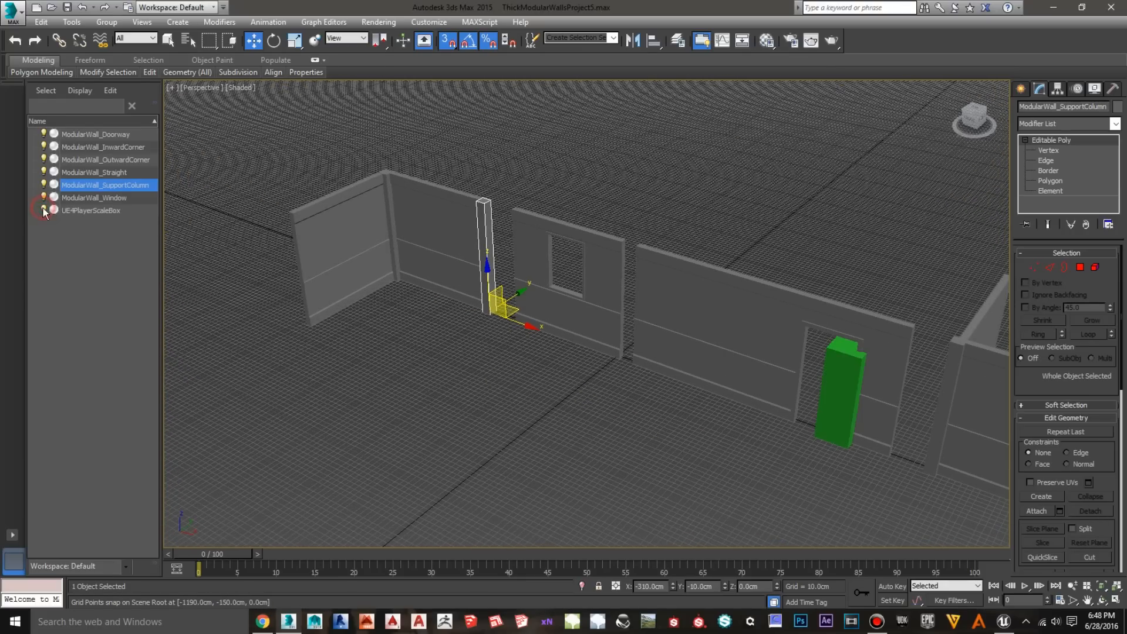
click(73, 210)
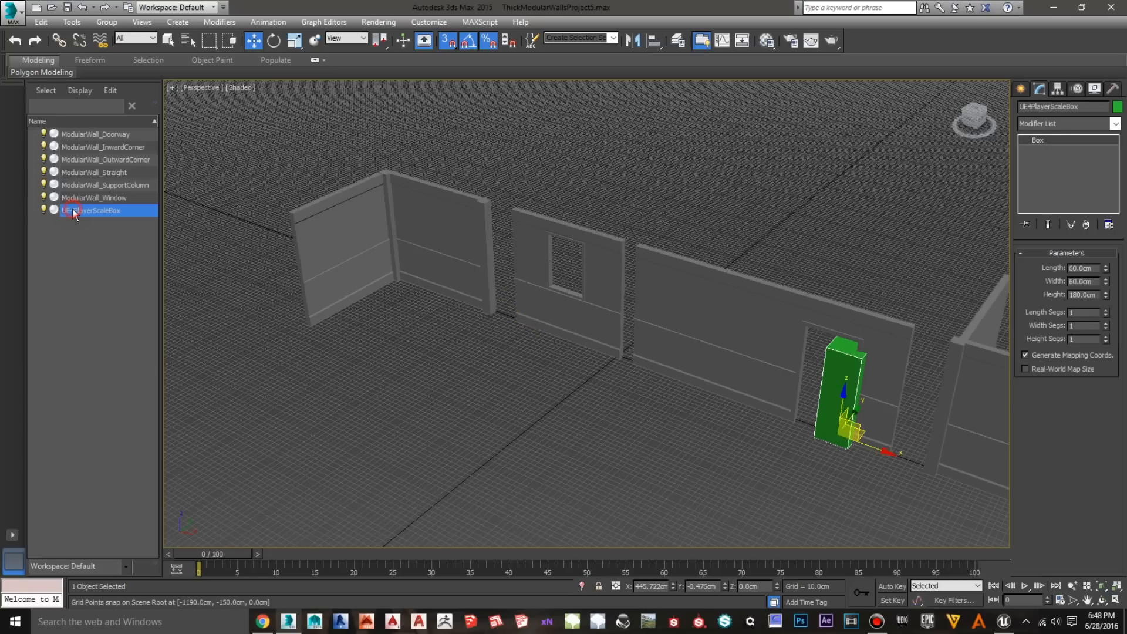
click(892, 456)
click(887, 455)
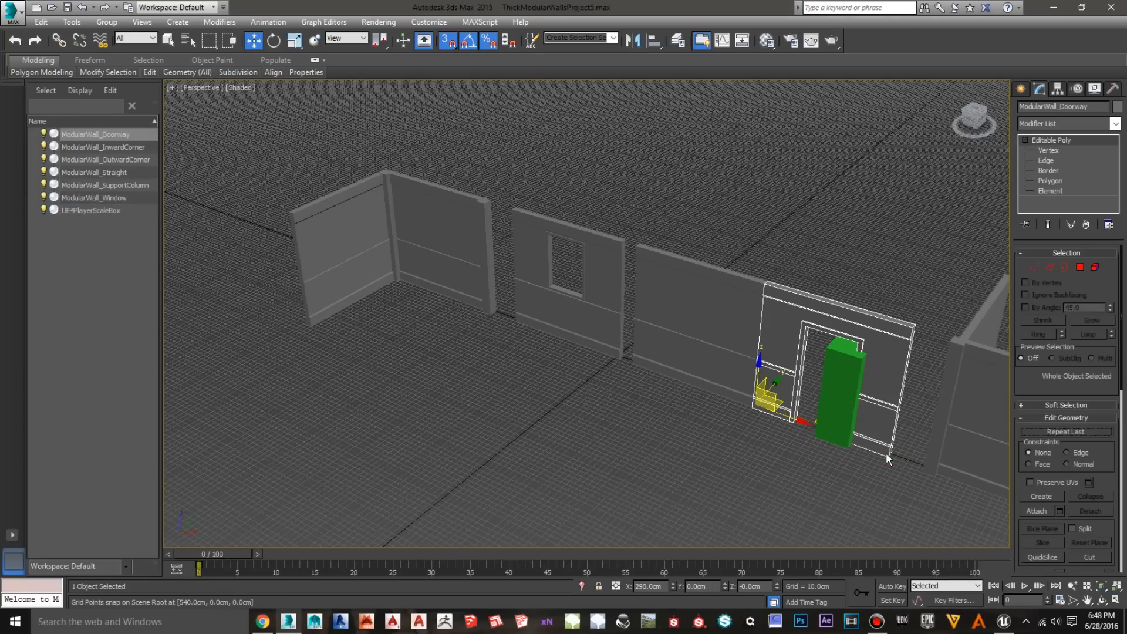
click(832, 391)
drag(889, 454, 788, 466)
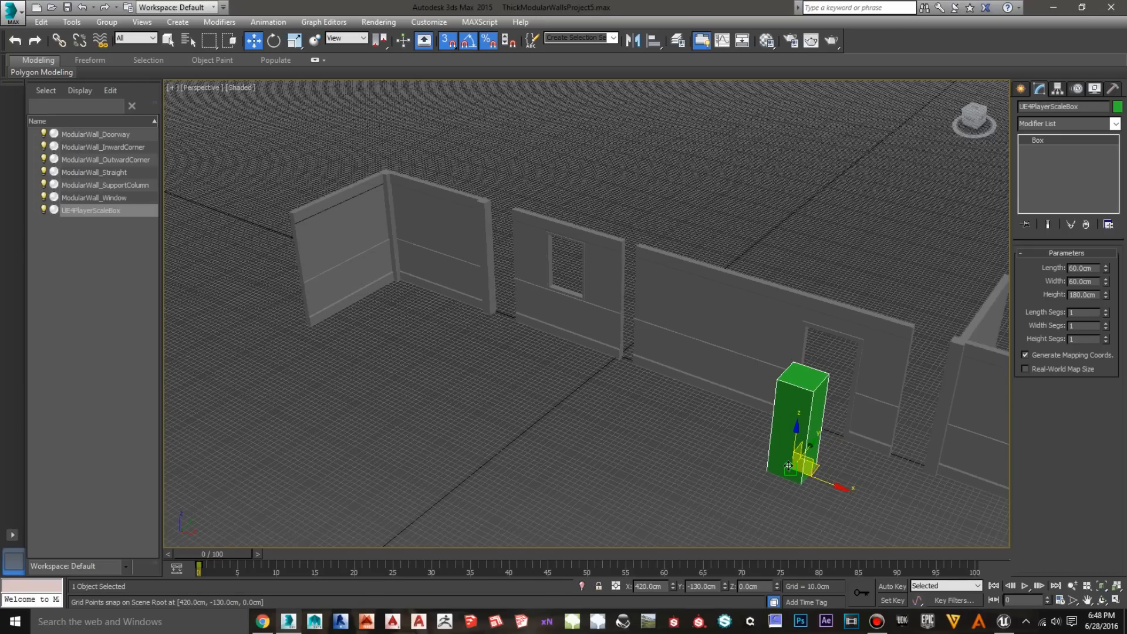
Compare the window, straight, doorway and corner modules with the player scale box along the wall row
middle_drag(679, 481, 506, 410)
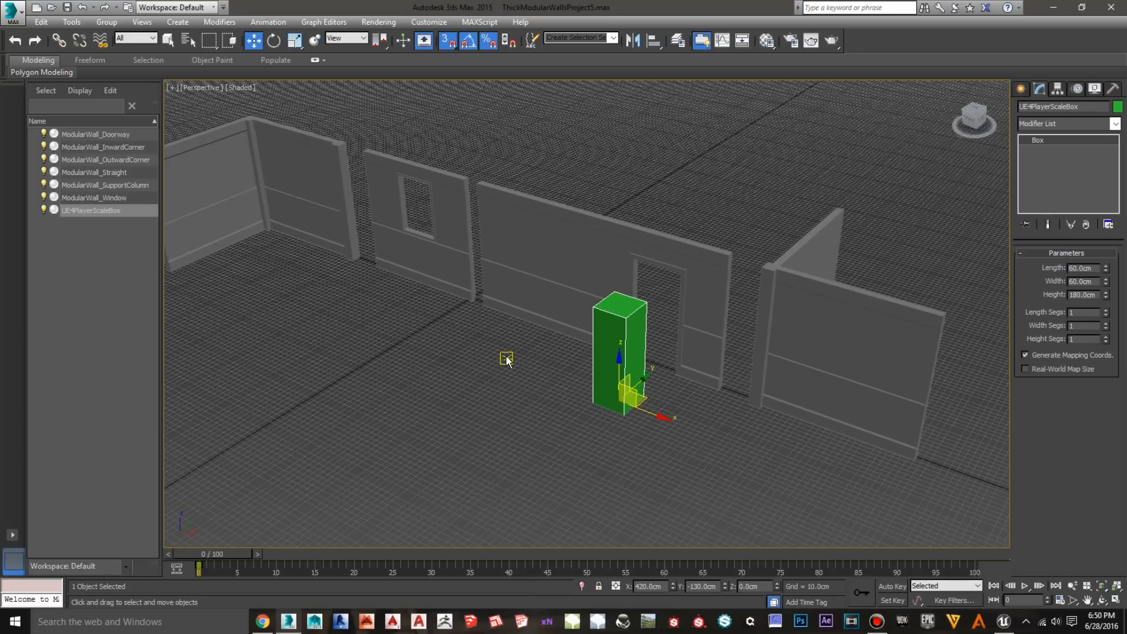
middle_drag(403, 340, 581, 457)
scroll(579, 456, up, 4)
middle_drag(558, 380, 469, 422)
scroll(469, 422, down, 3)
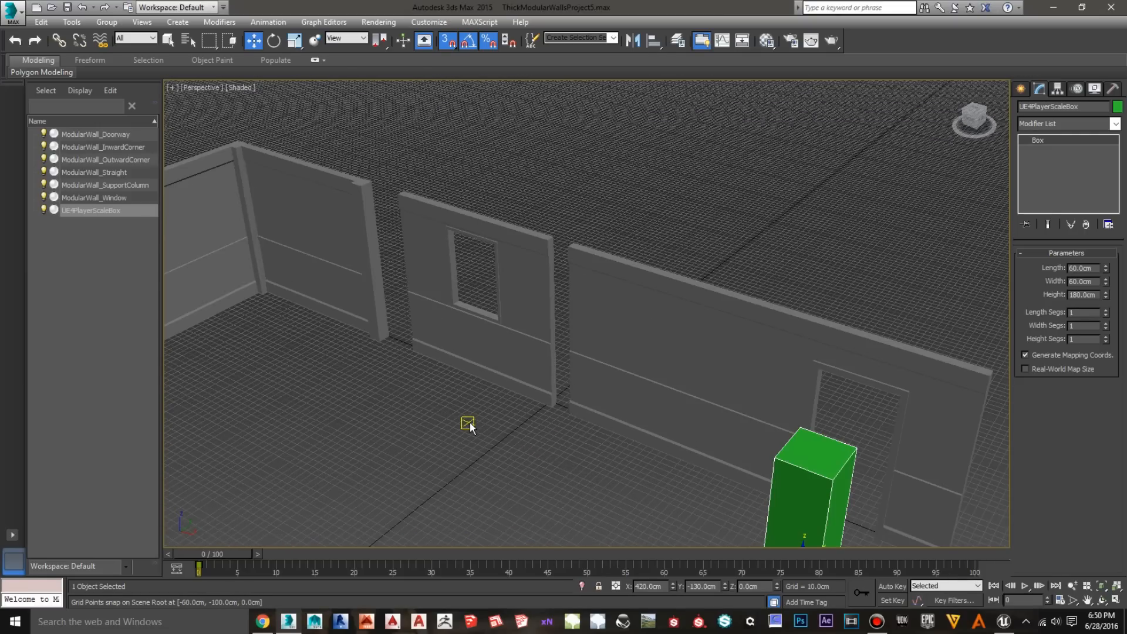
middle_drag(578, 463, 458, 410)
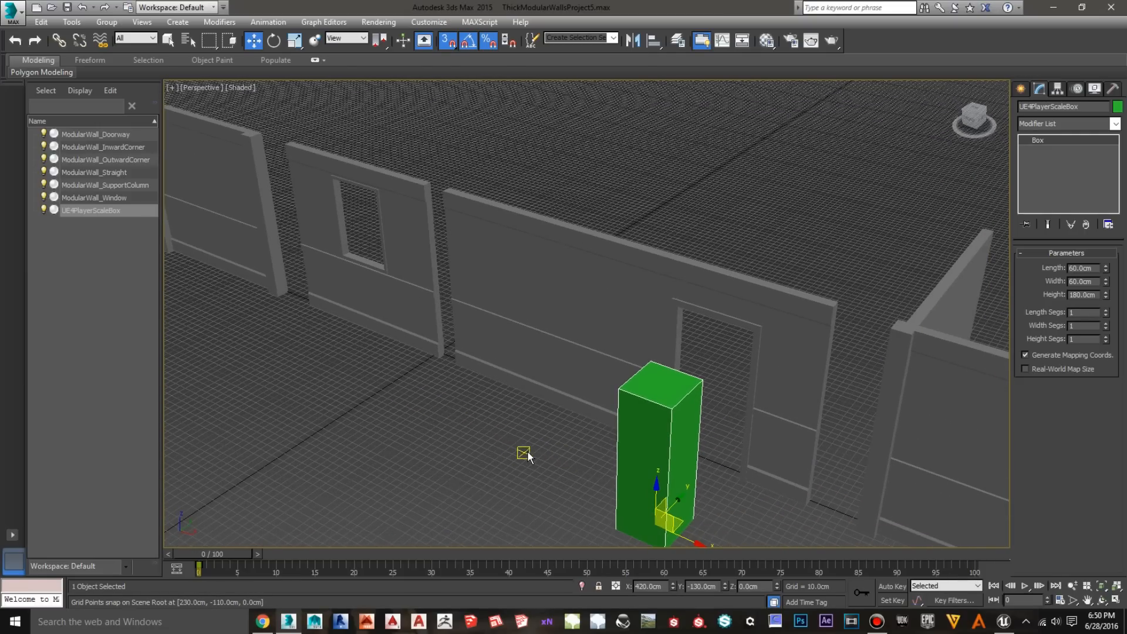
middle_drag(527, 450, 422, 371)
middle_drag(717, 491, 598, 403)
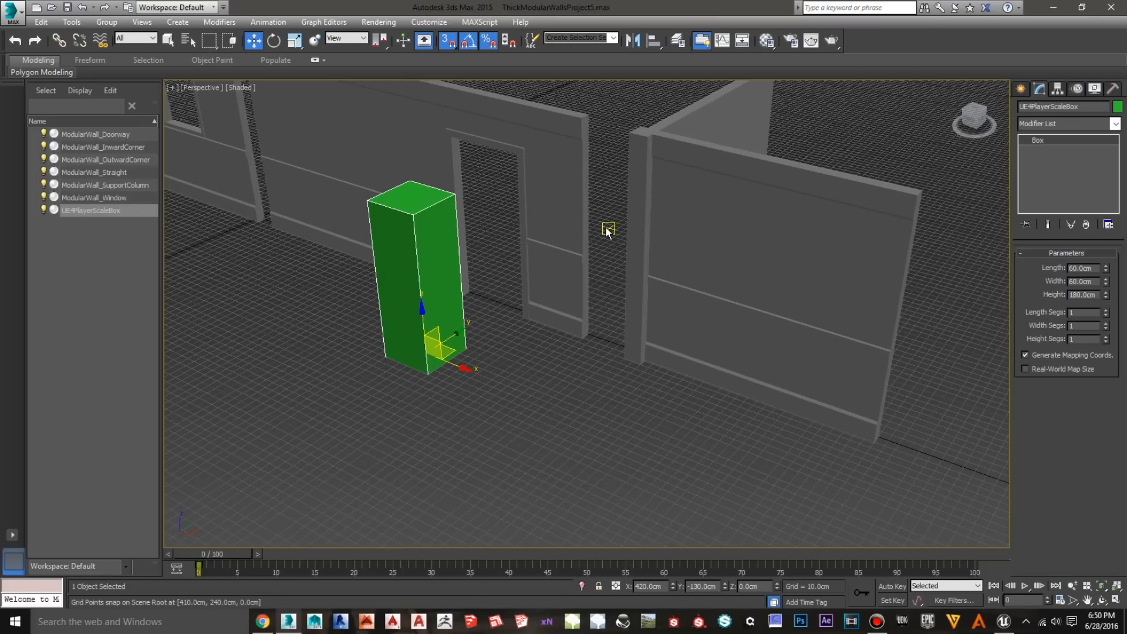
Select ModularWall_Window and inspect its window opening, frame and trim from the front and the back
middle_drag(524, 296, 714, 455)
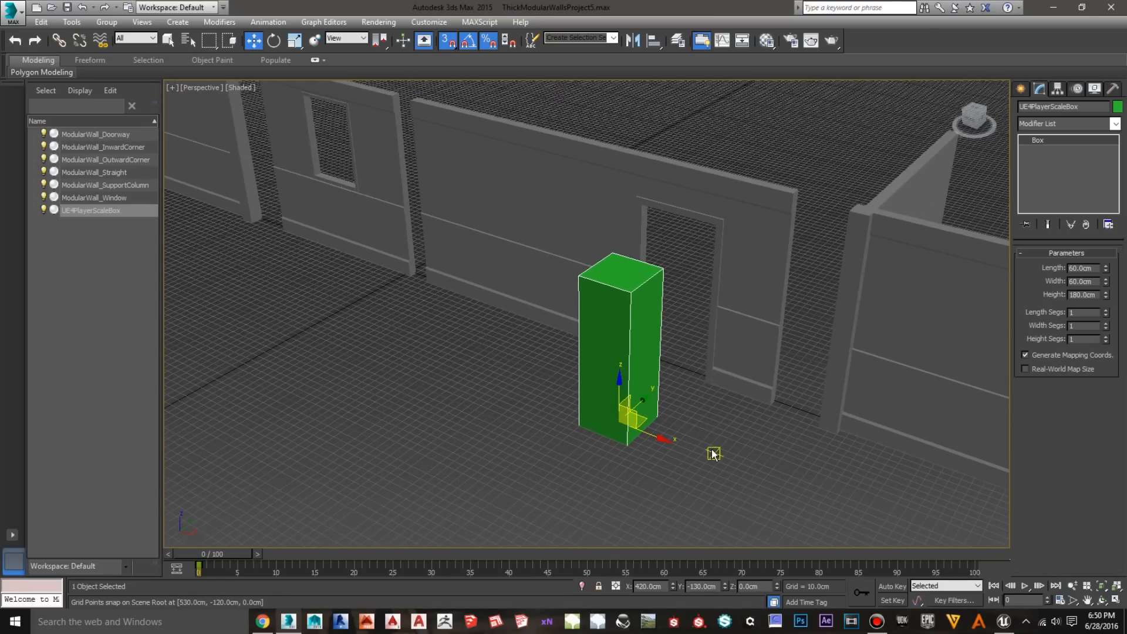
middle_drag(389, 365, 576, 440)
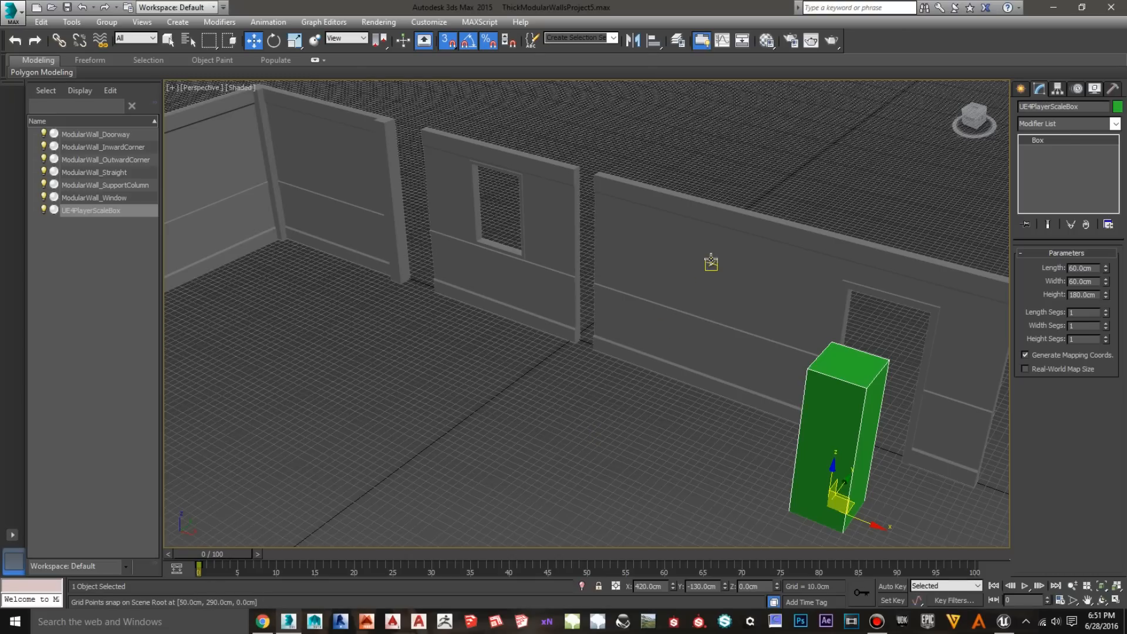
click(711, 260)
click(540, 205)
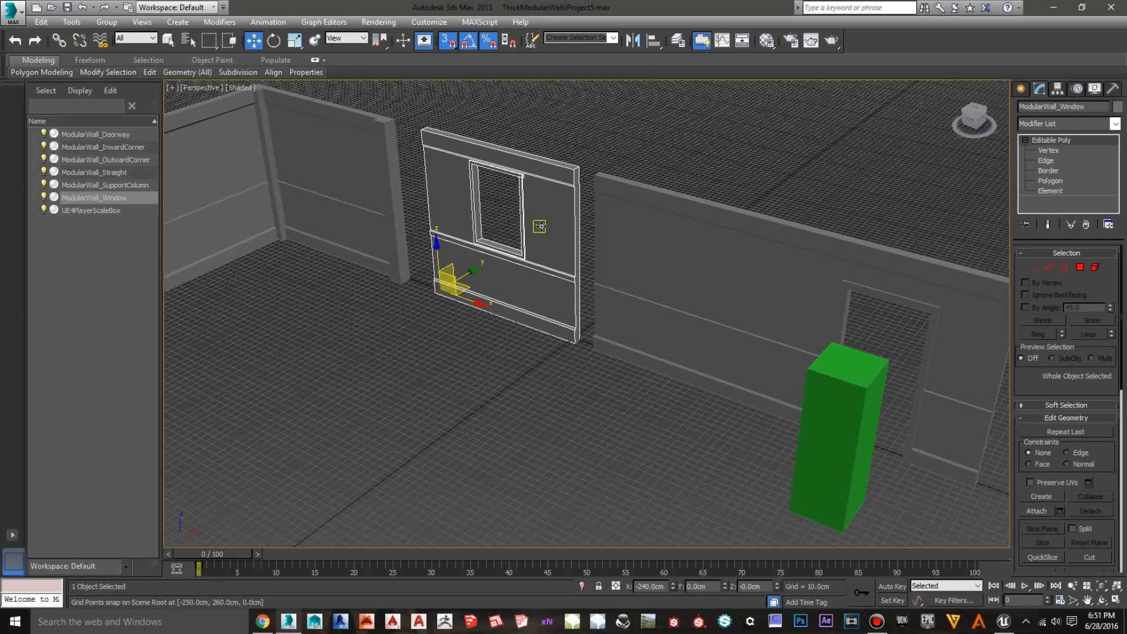
scroll(543, 240, up, 4)
middle_drag(559, 275, 573, 377)
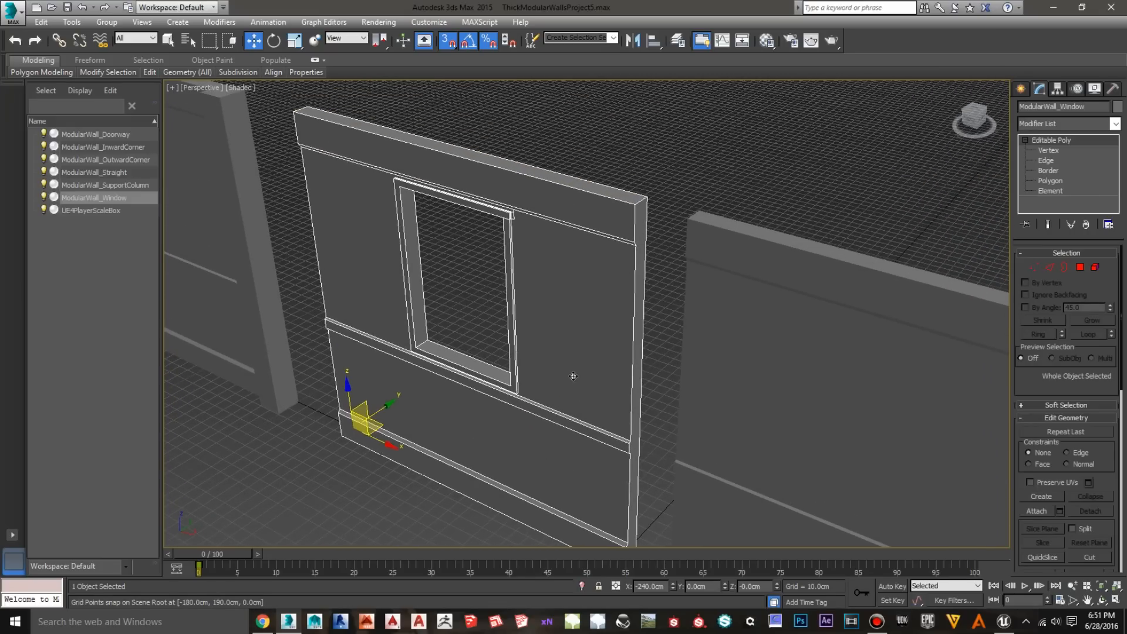
middle_drag(435, 187, 610, 255)
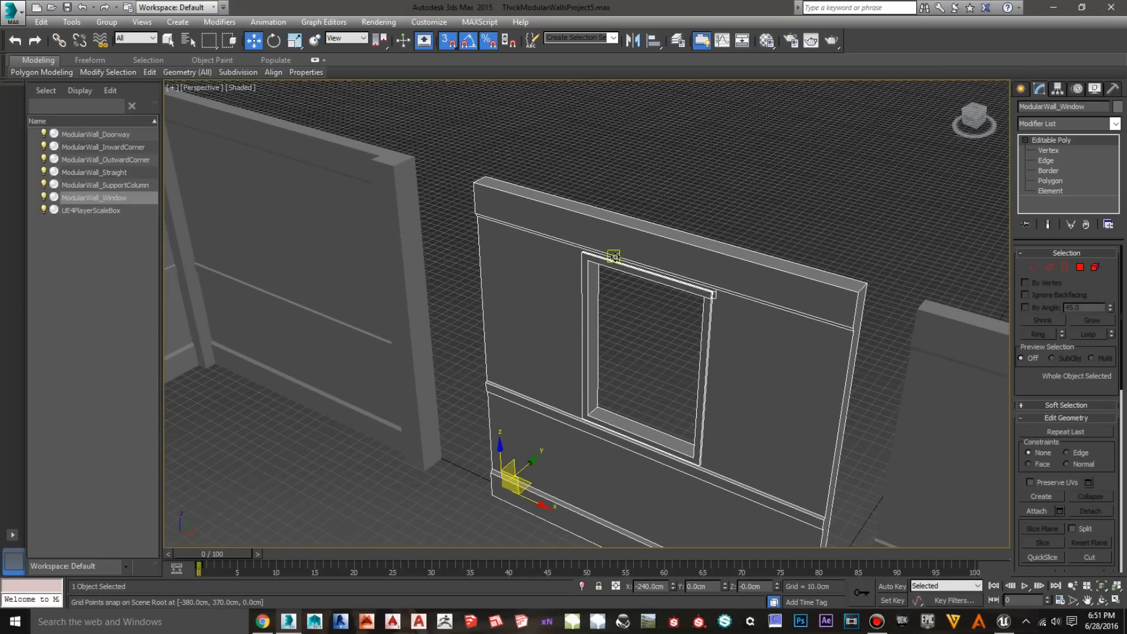
click(972, 124)
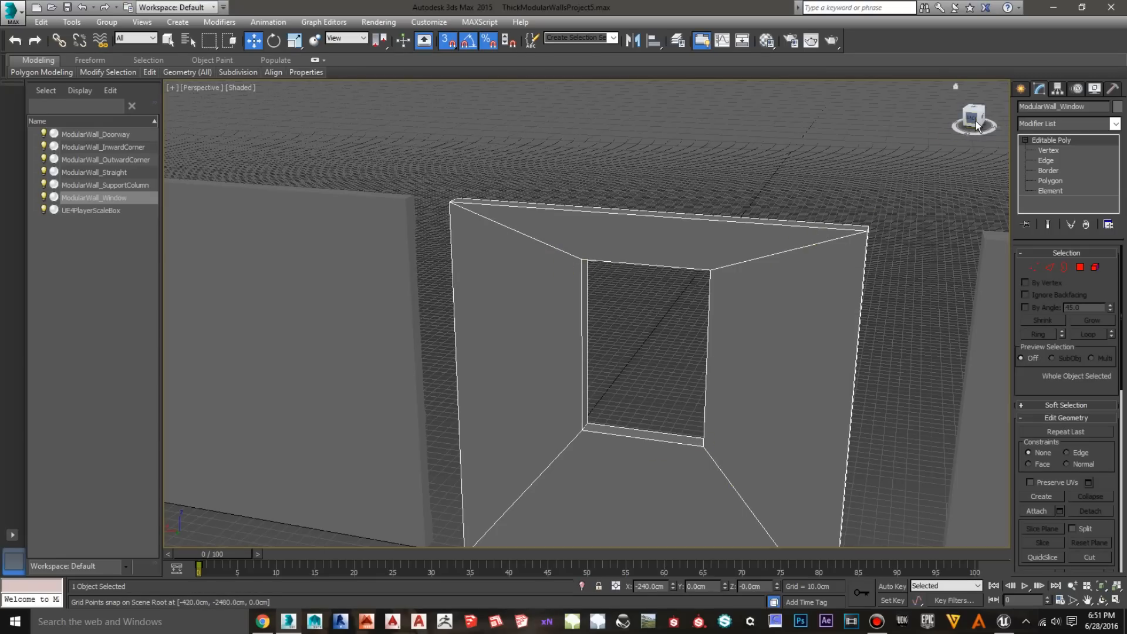
drag(975, 122, 871, 125)
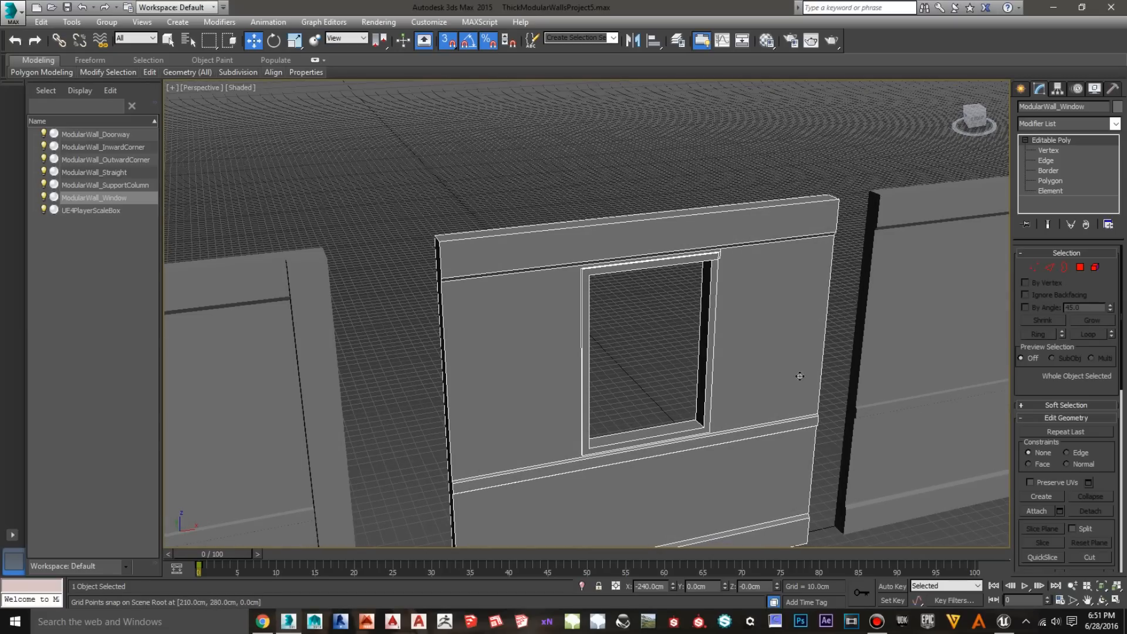
scroll(763, 415, down, 5)
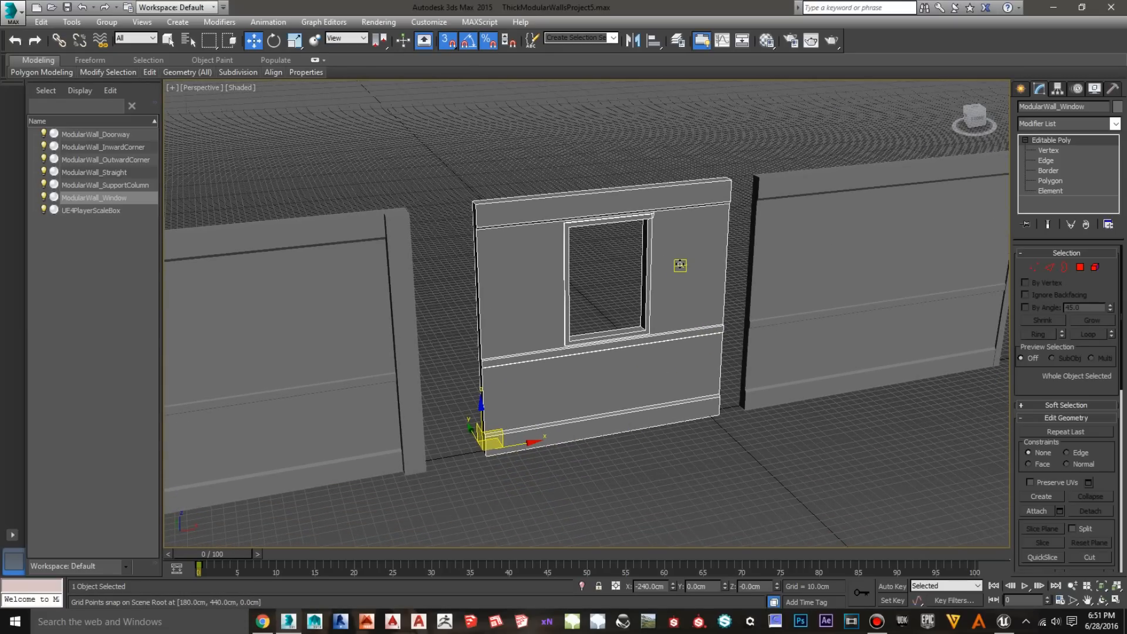
Select the straight wall, the window wall and ModularWall_OutwardCorner in turn to compare their trim
click(860, 267)
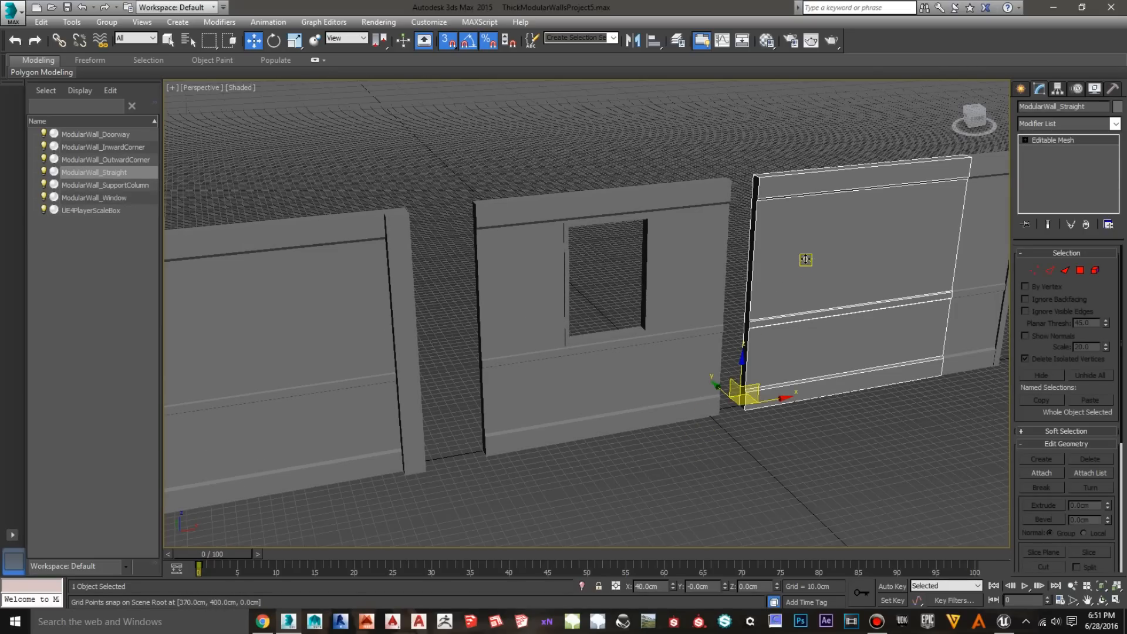
click(698, 259)
click(382, 317)
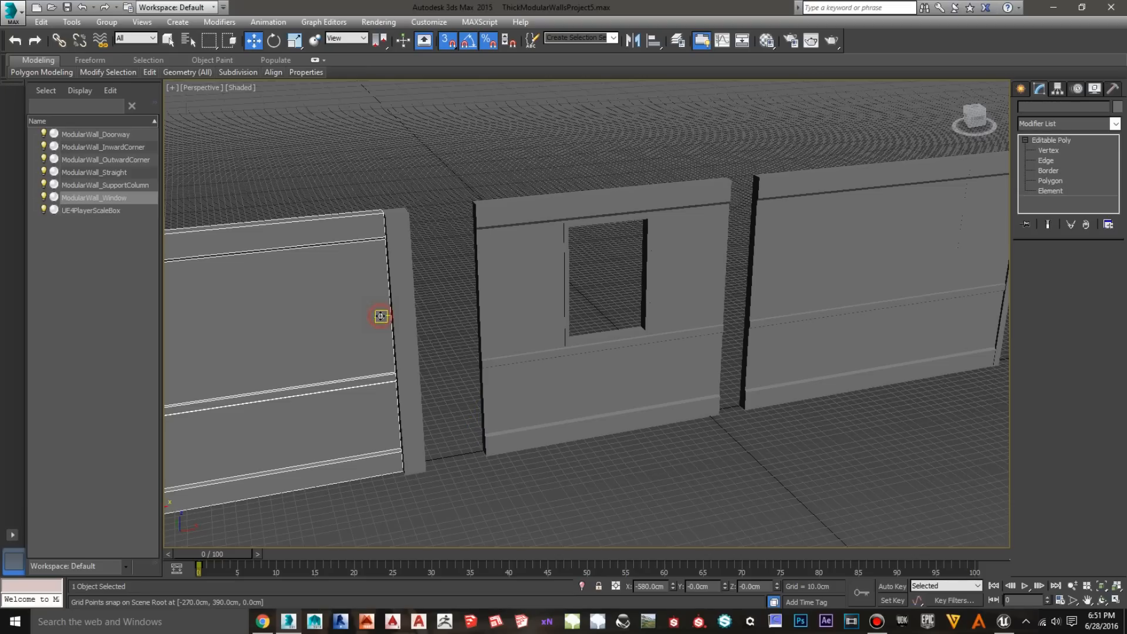
scroll(689, 475, down, 3)
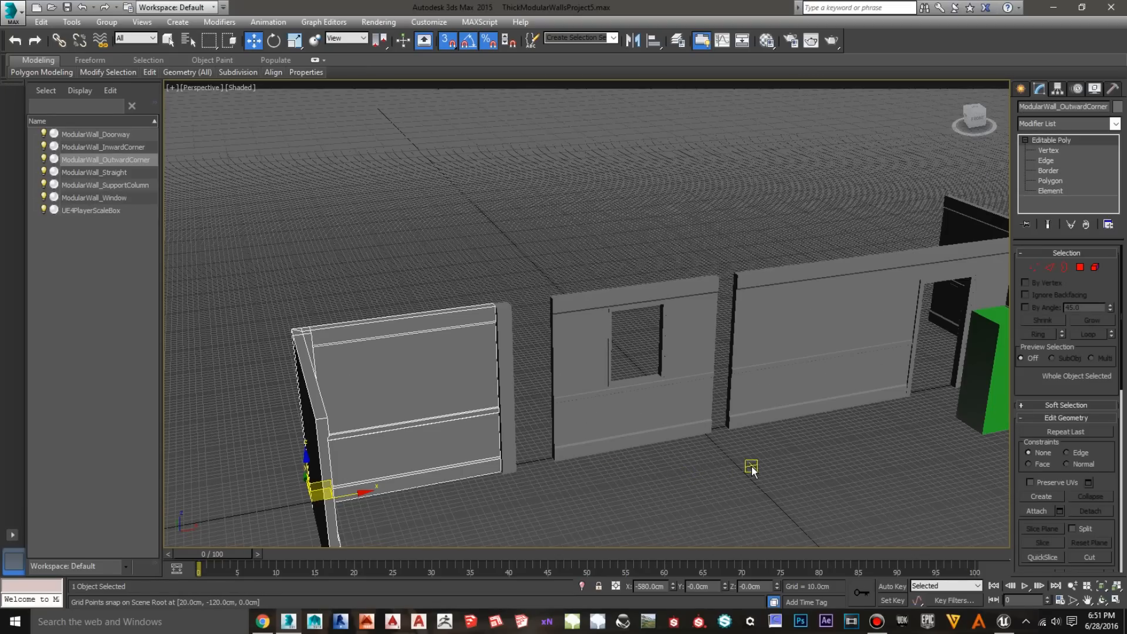
middle_drag(810, 467, 644, 420)
middle_drag(675, 390, 714, 384)
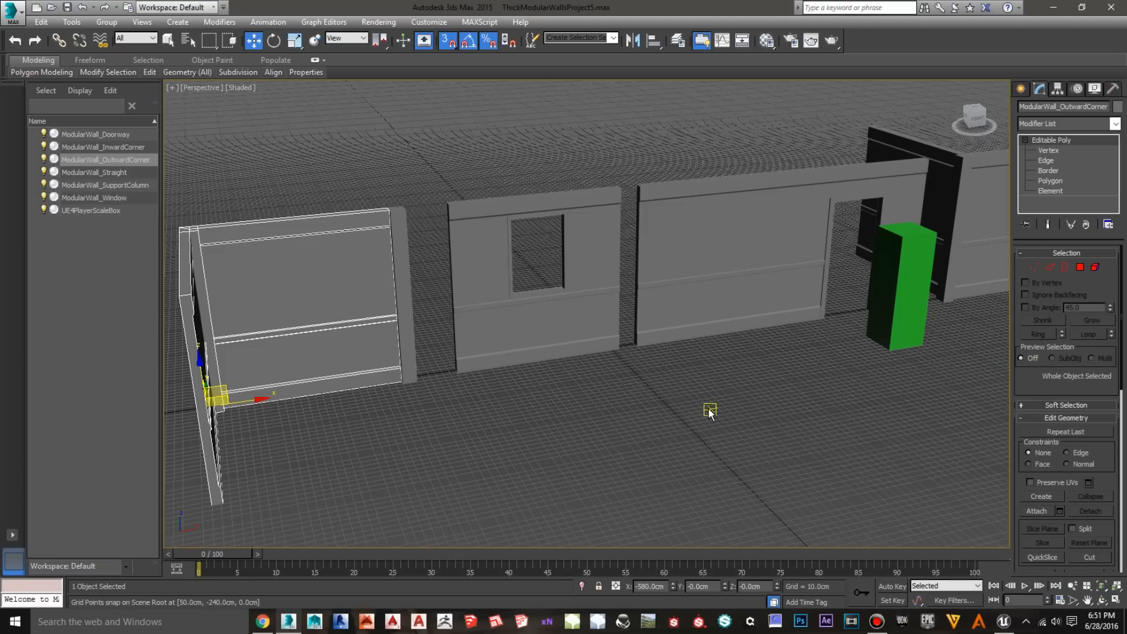
Survey the whole row of wall modules beside the player scale box from a low frontal view and an angled view
middle_drag(749, 364, 688, 424)
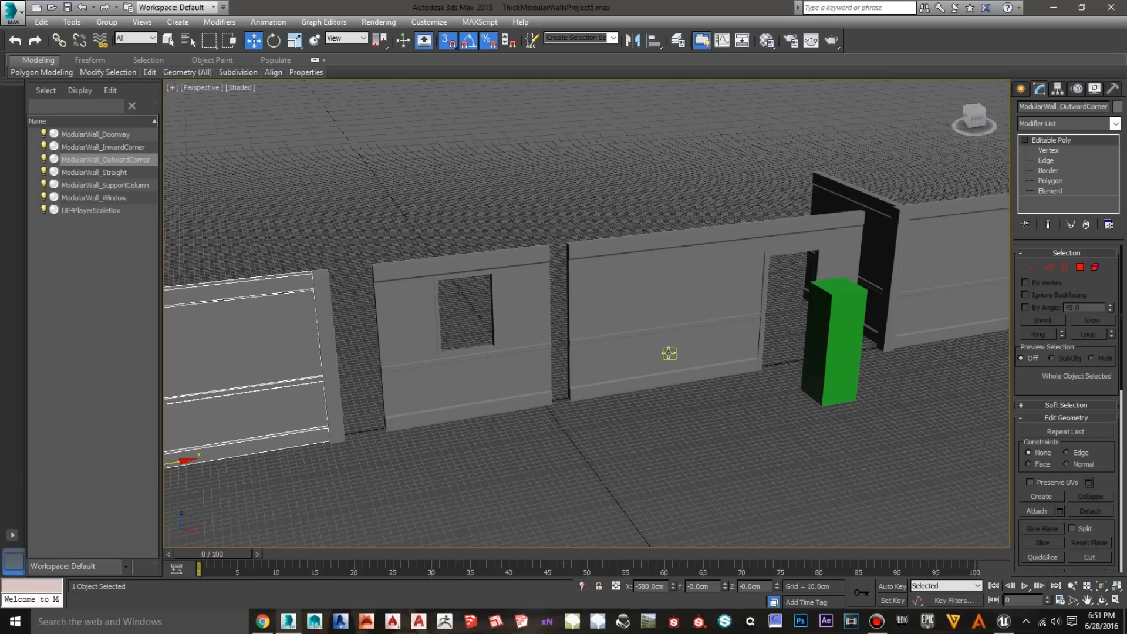
scroll(733, 408, down, 4)
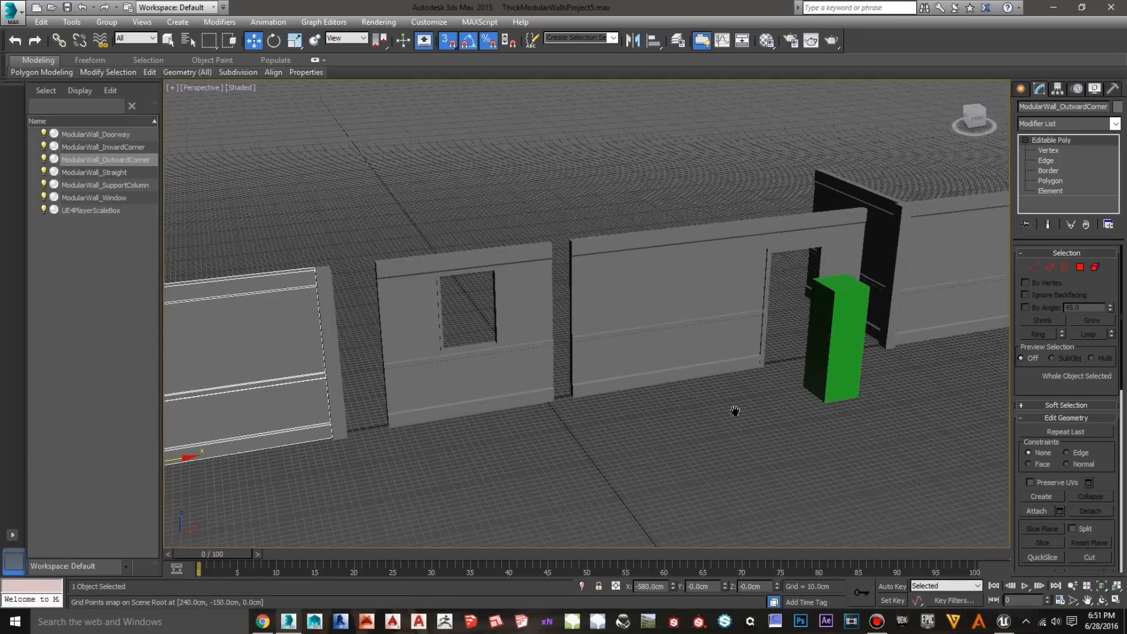
middle_drag(787, 397, 674, 420)
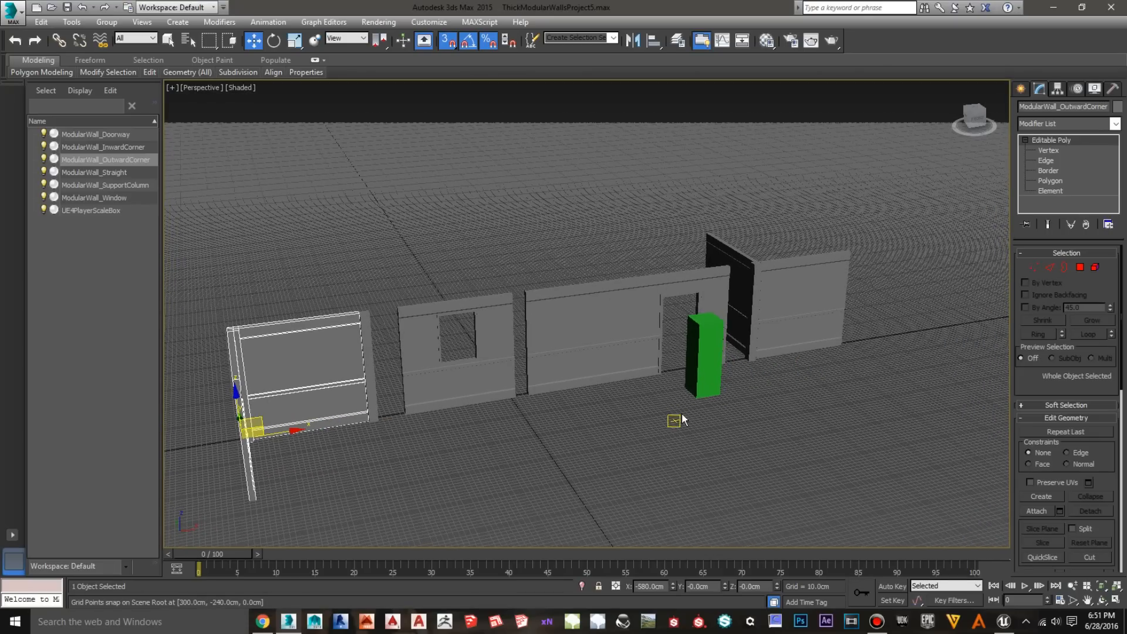
click(980, 125)
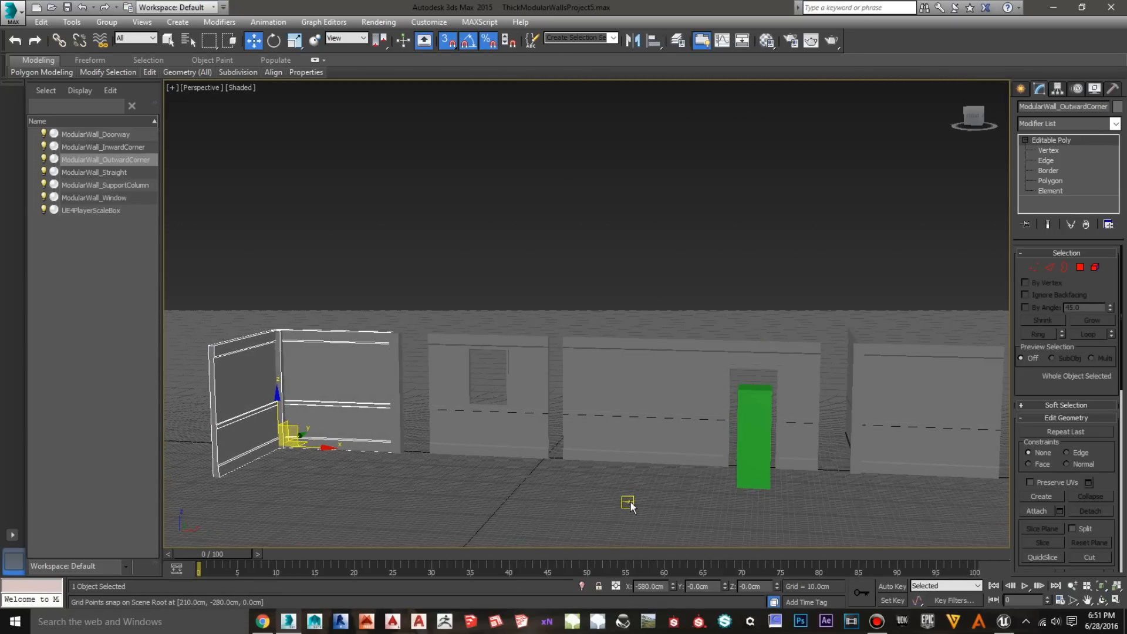
middle_drag(631, 502, 587, 481)
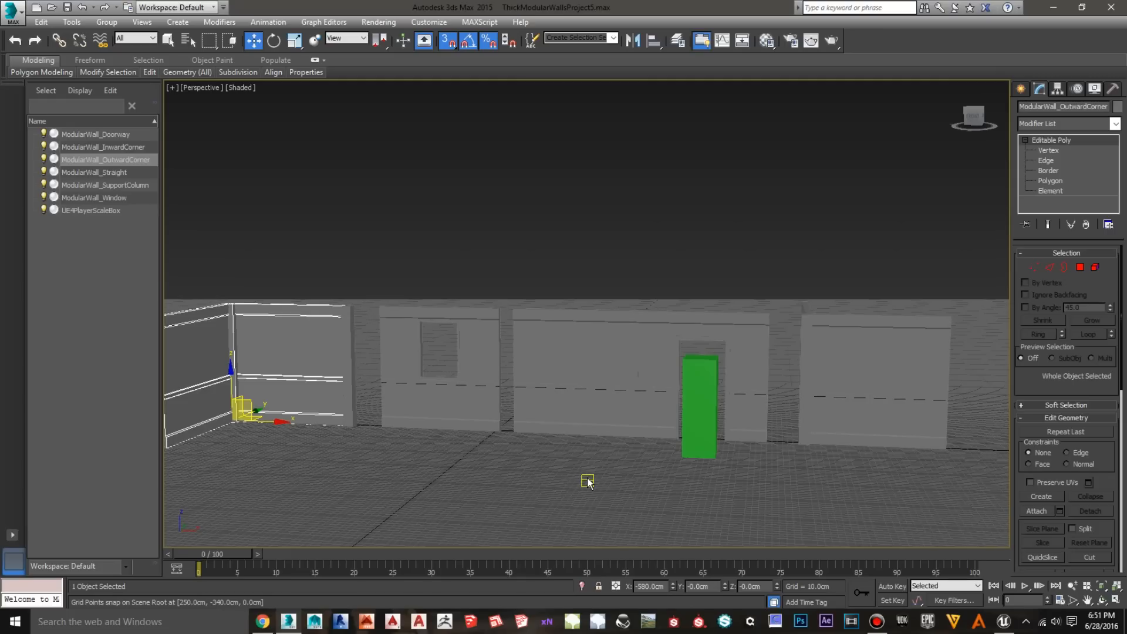
middle_drag(587, 481, 559, 455)
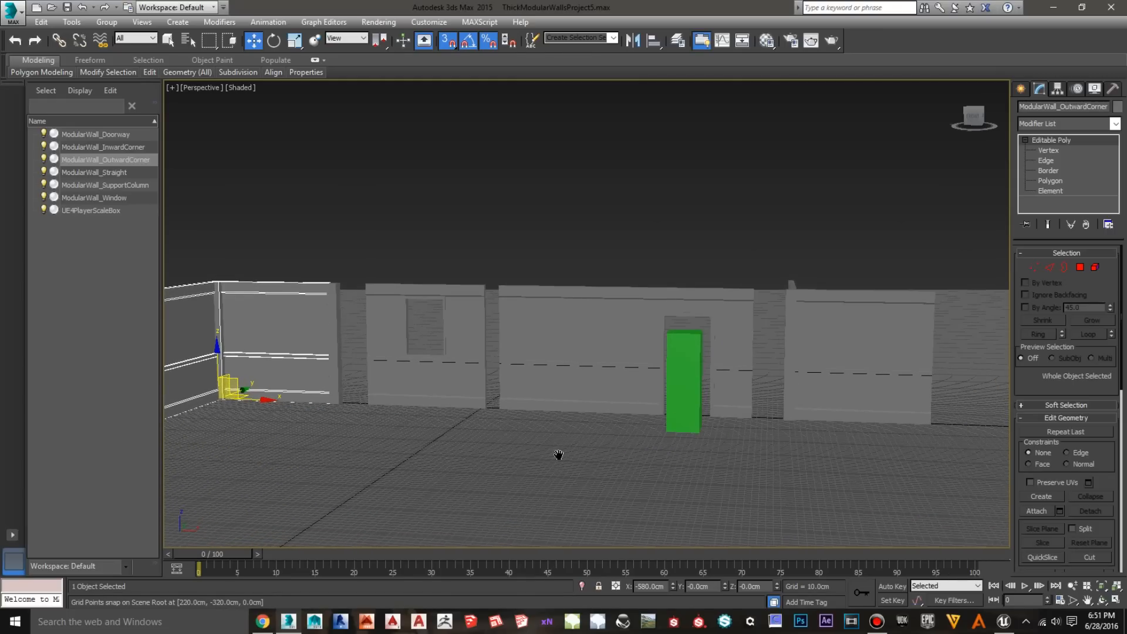
click(972, 119)
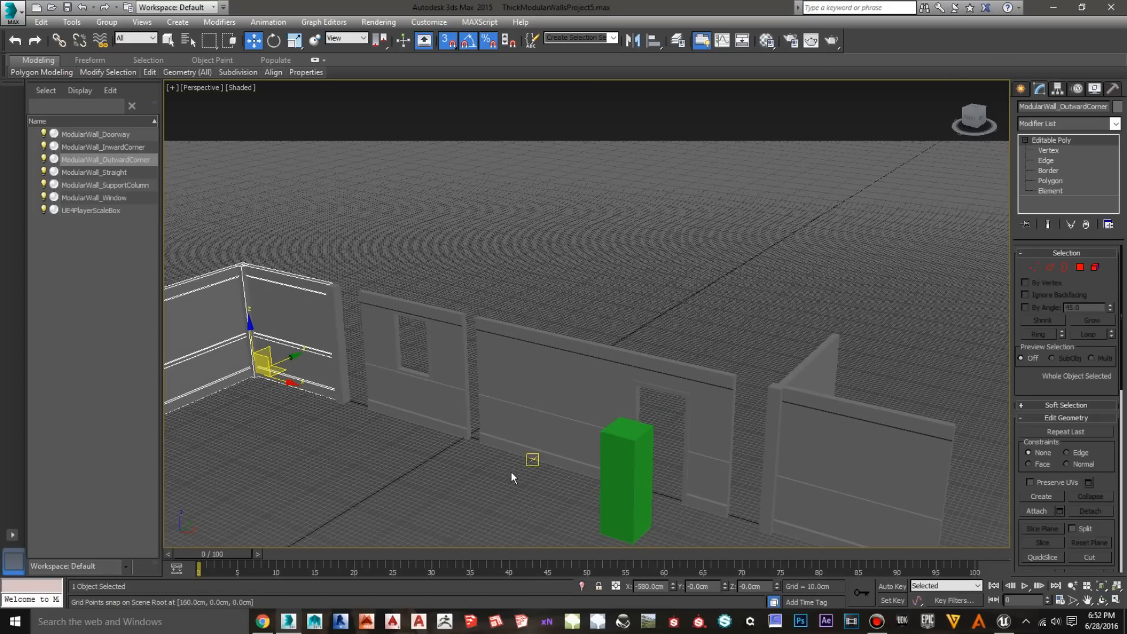
middle_drag(510, 470, 578, 408)
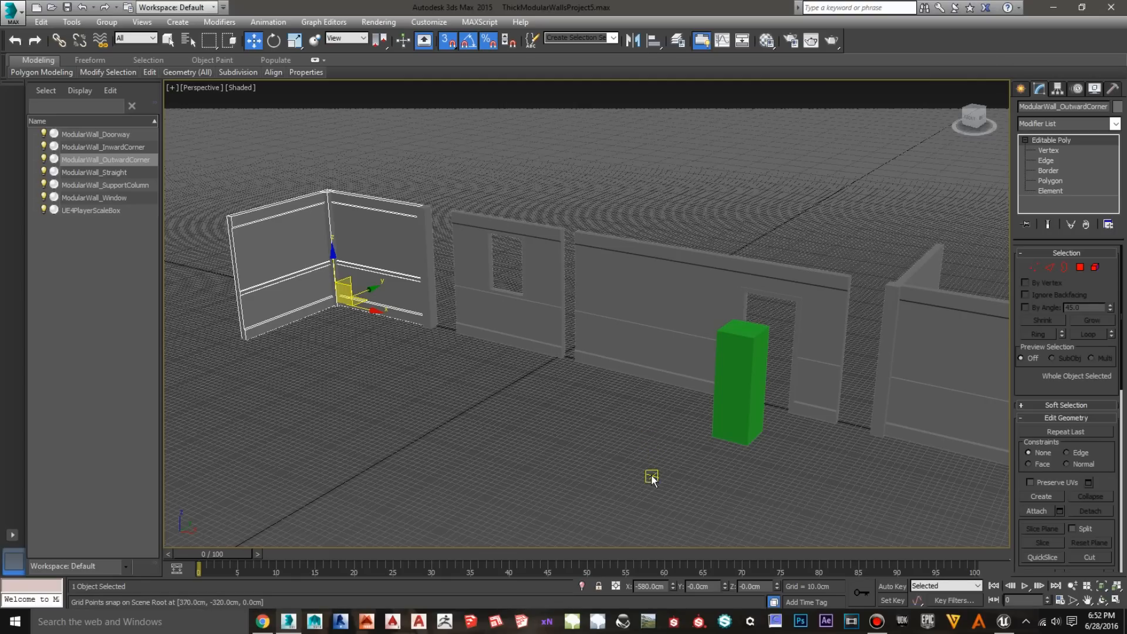
middle_drag(649, 476, 575, 403)
middle_drag(728, 436, 598, 453)
middle_drag(539, 421, 683, 481)
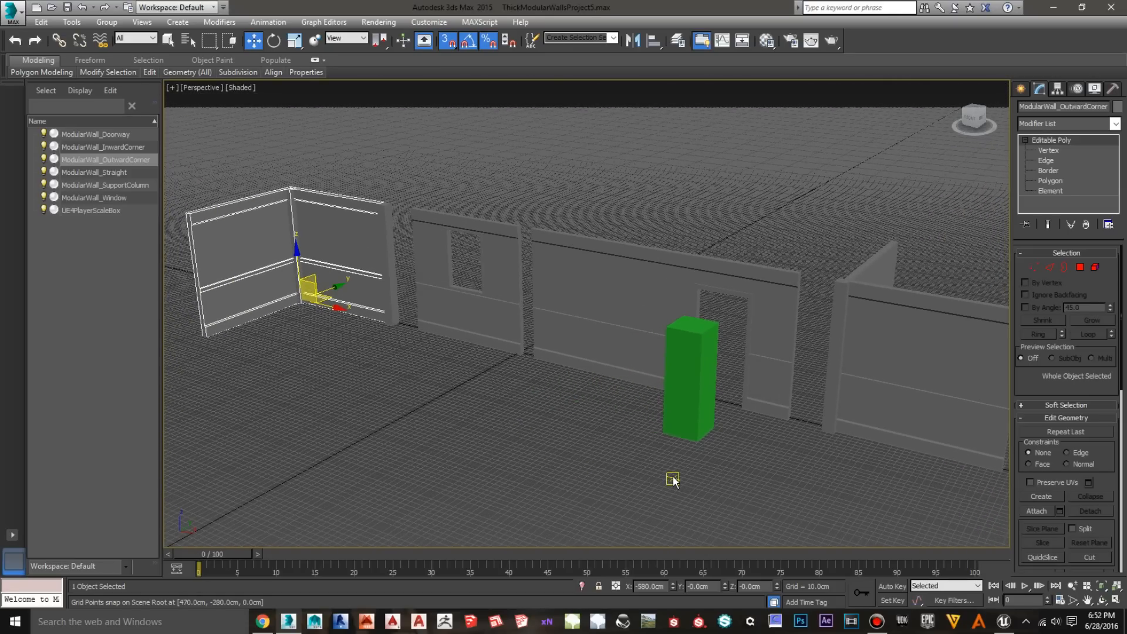
drag(967, 120, 1023, 126)
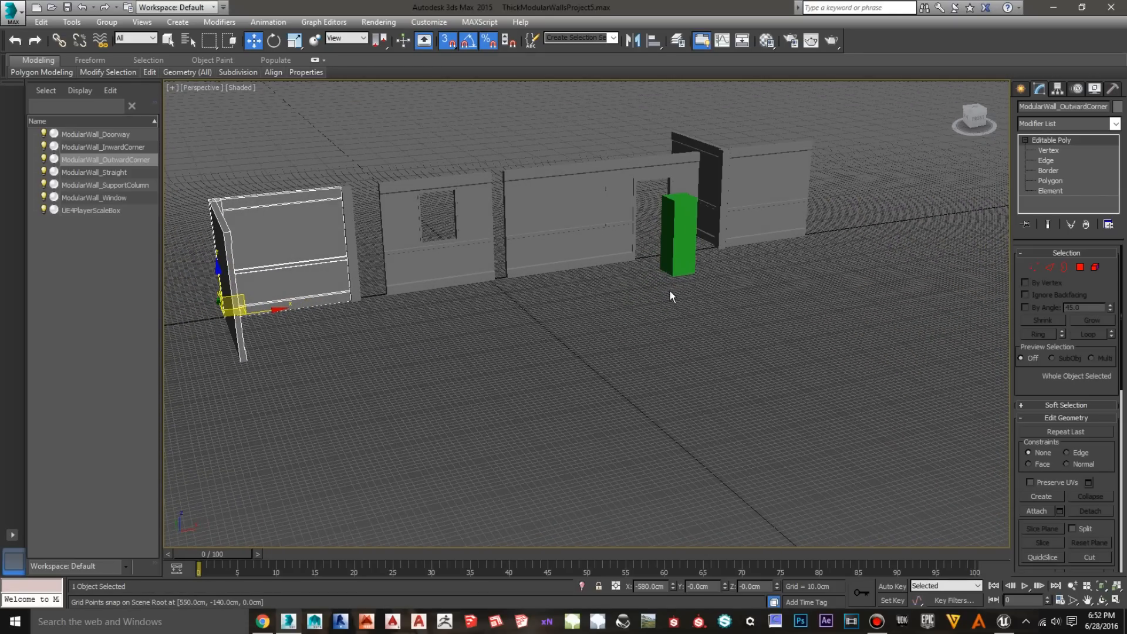
middle_drag(586, 322, 624, 402)
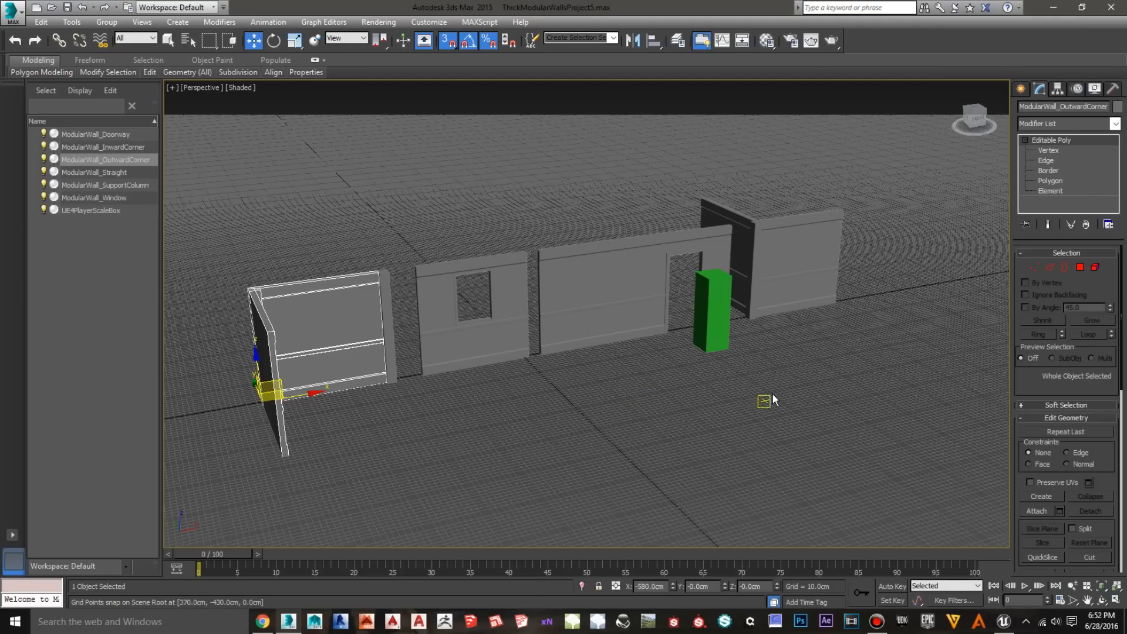
middle_drag(822, 369, 763, 428)
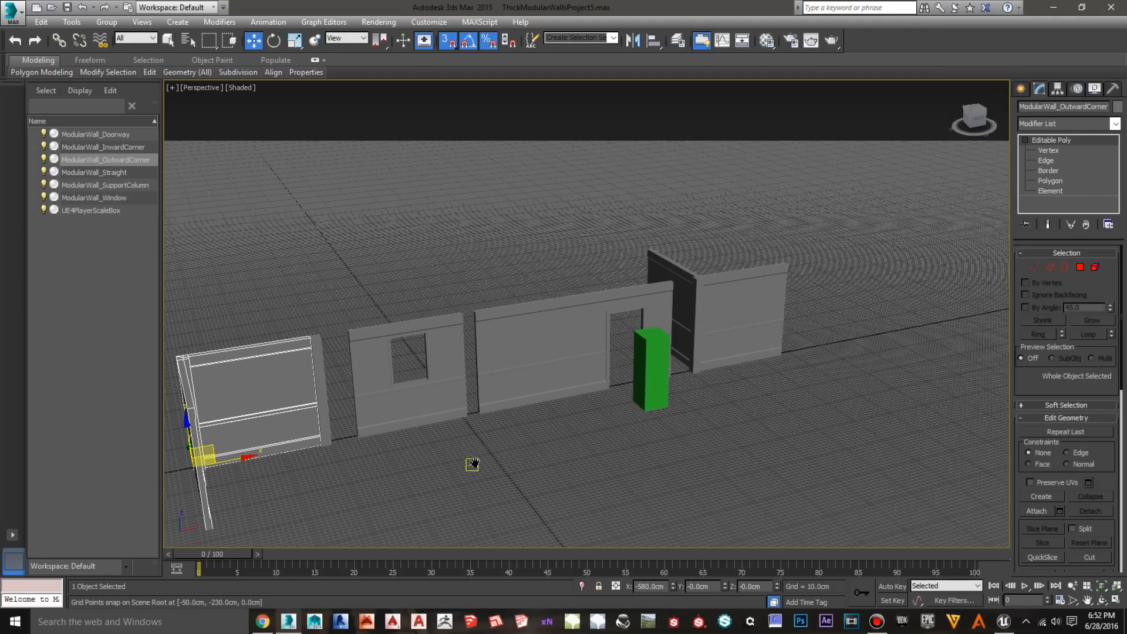
middle_drag(472, 464, 607, 419)
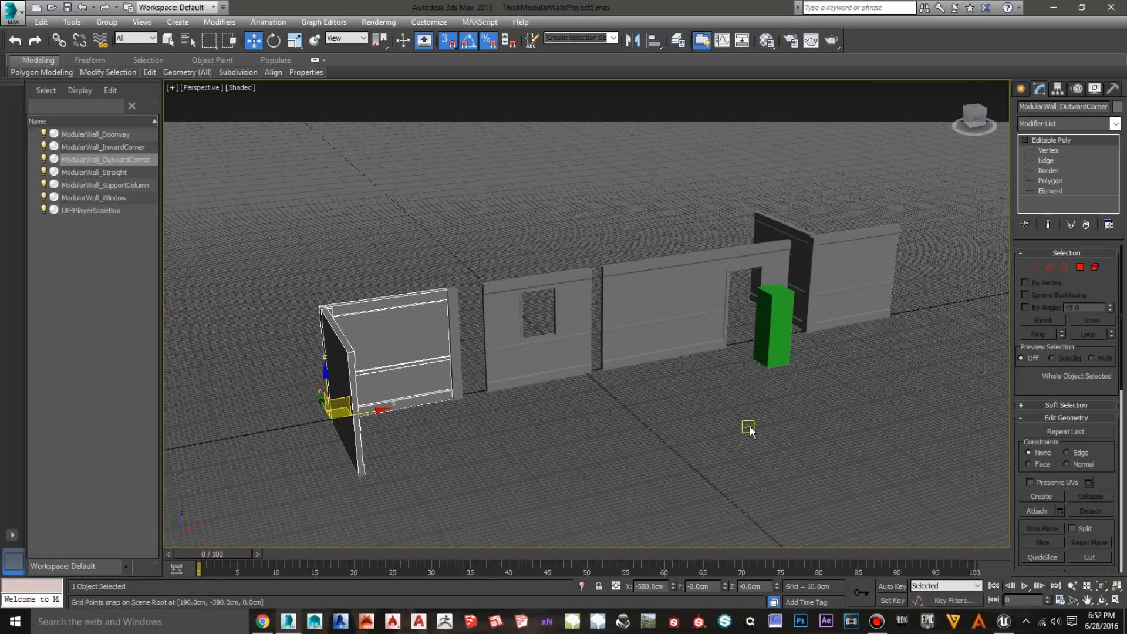
middle_drag(692, 405, 649, 431)
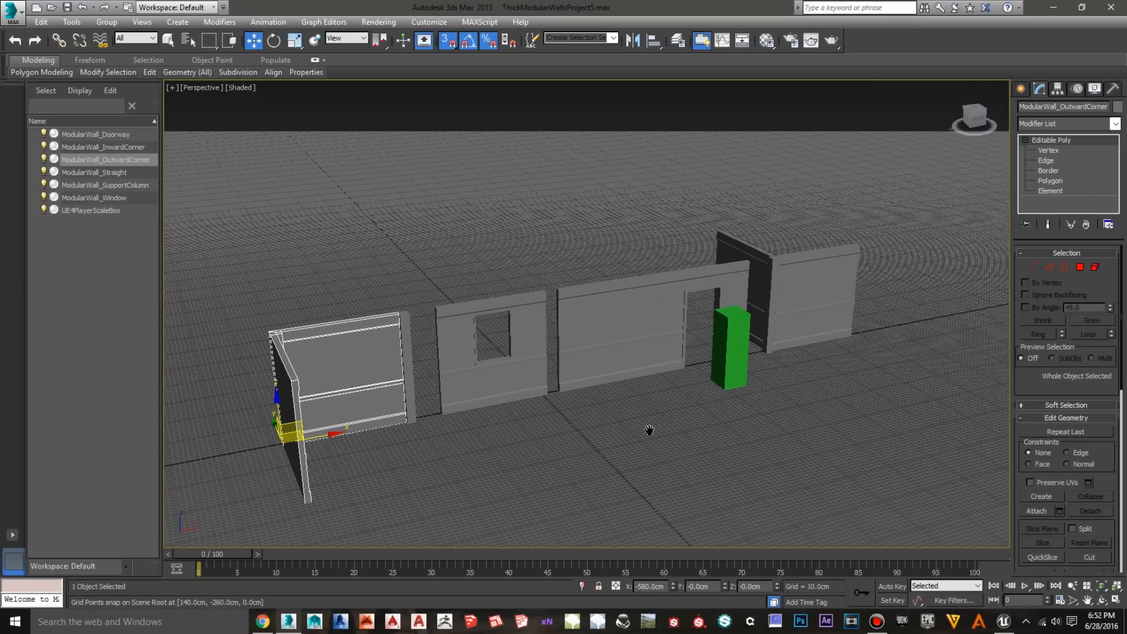
Examine the window, straight and outward corner walls up close, including the gaps between them, from both angled sides
scroll(640, 436, up, 3)
middle_drag(508, 415, 576, 461)
scroll(575, 461, up, 3)
scroll(642, 444, up, 2)
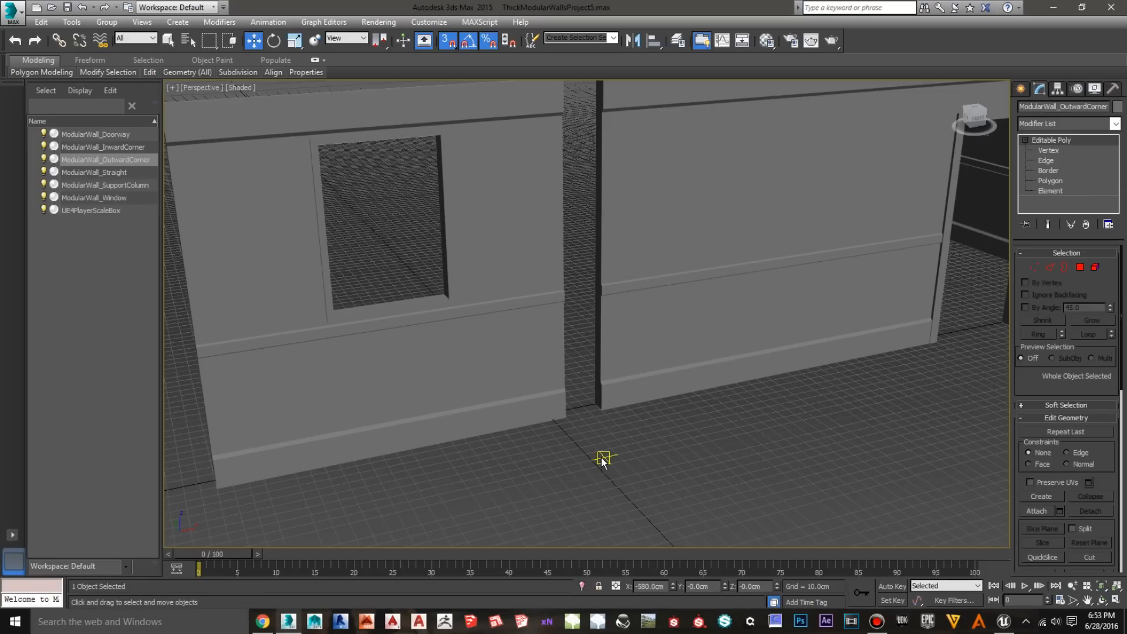
scroll(602, 459, down, 4)
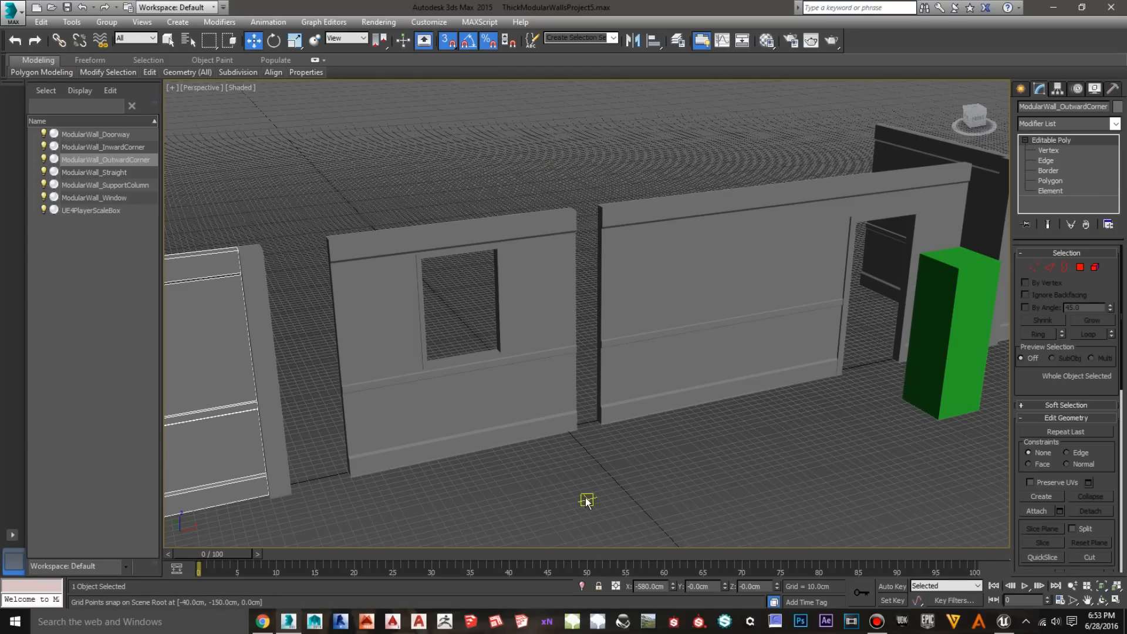
scroll(581, 486, up, 4)
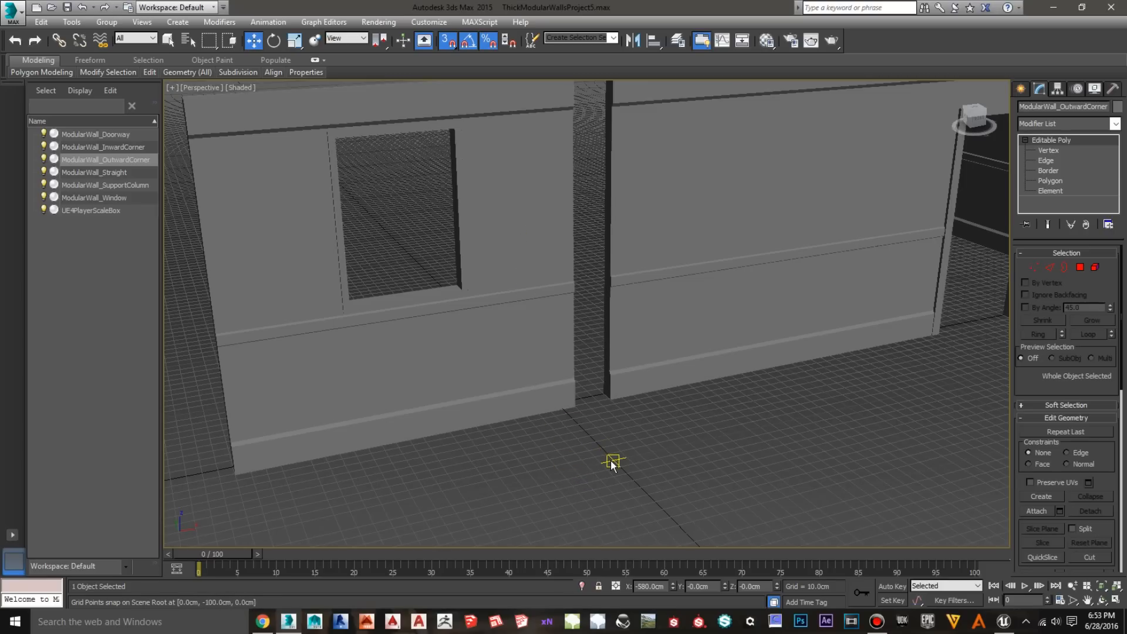
mouse_move(545, 460)
middle_down()
mouse_move(687, 432)
mouse_move(727, 470)
middle_up()
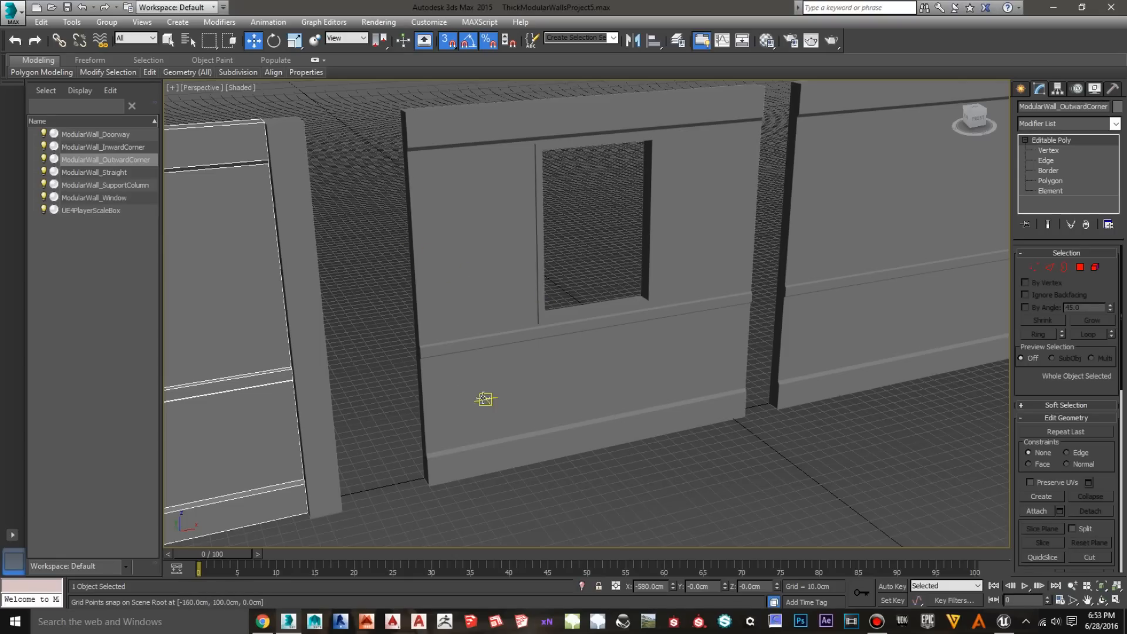
scroll(794, 352, down, 3)
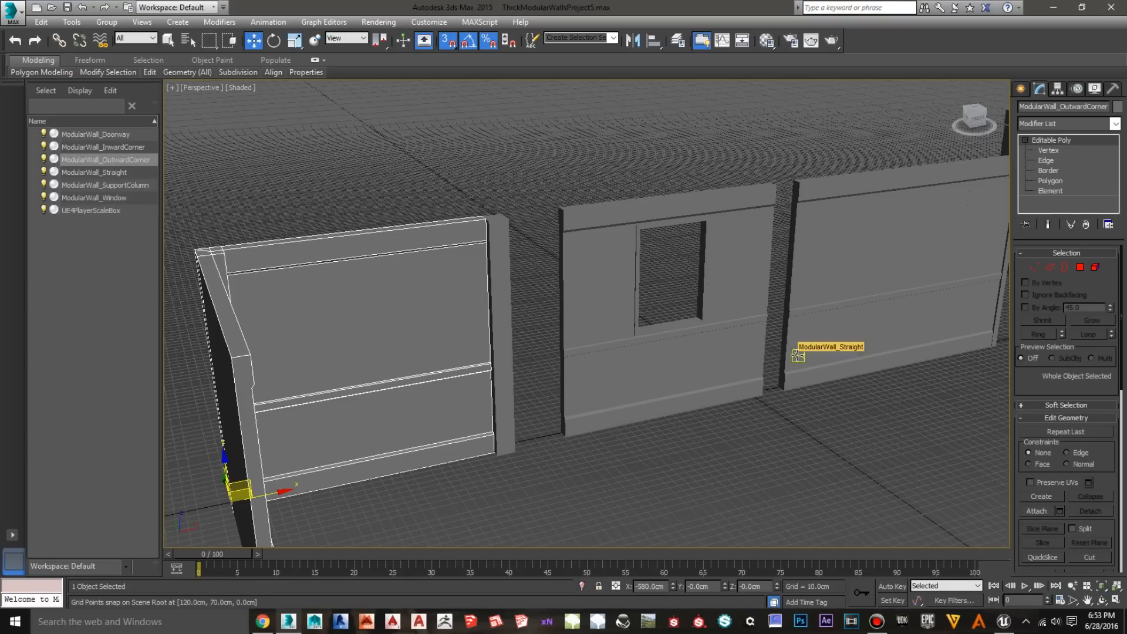
middle_drag(855, 383, 587, 396)
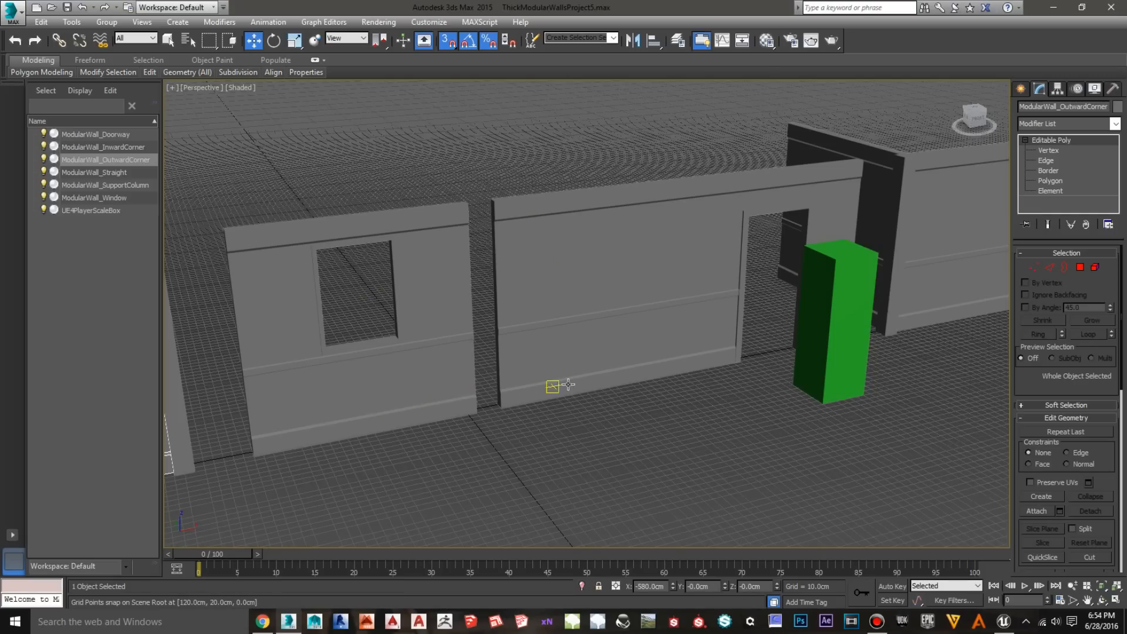
middle_drag(511, 465, 680, 405)
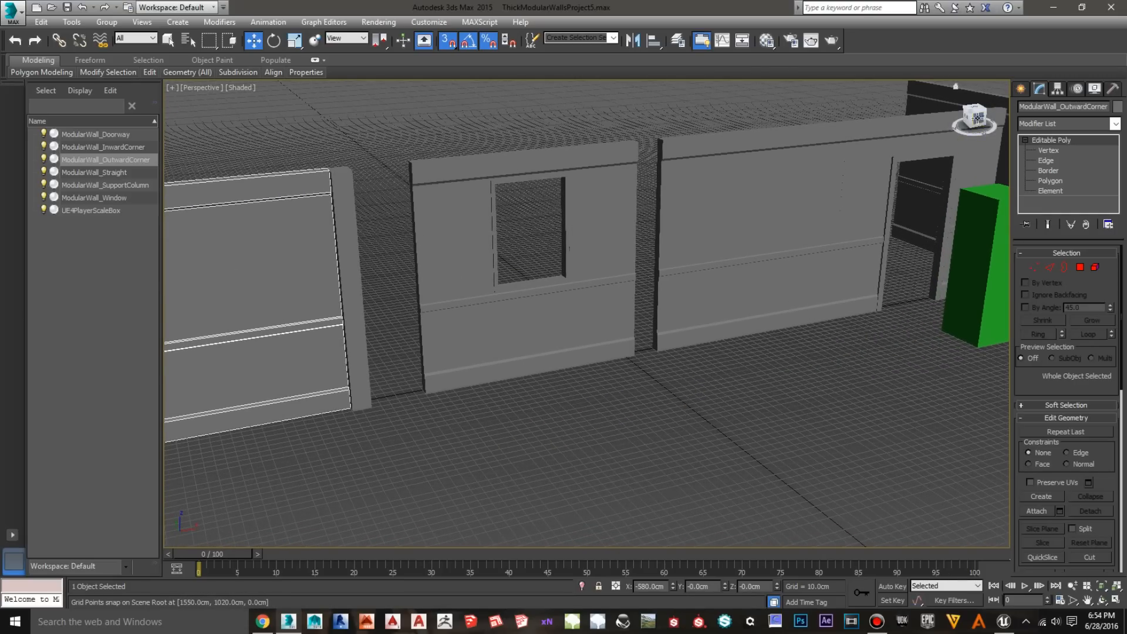
drag(977, 118, 917, 164)
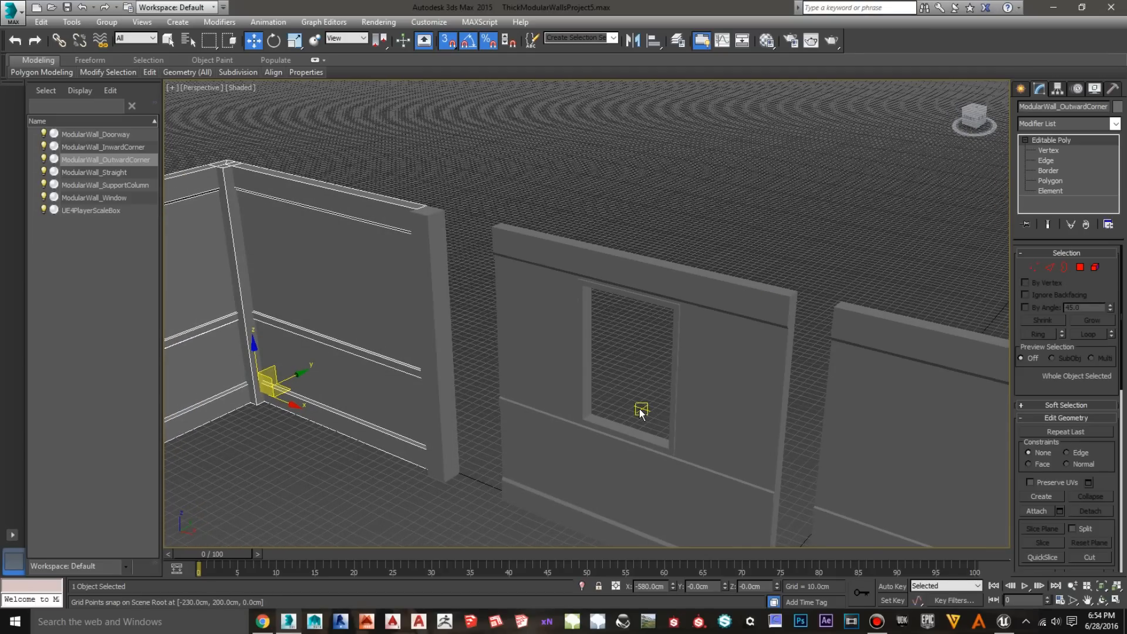
middle_drag(640, 413, 651, 206)
scroll(693, 332, down, 2)
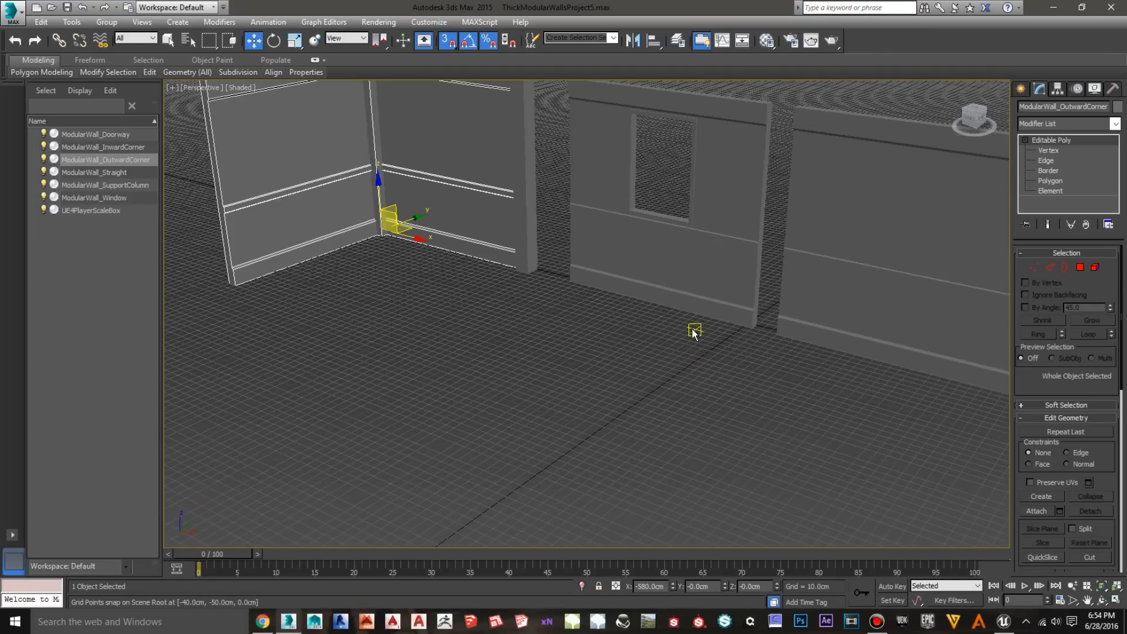
Review the full row of wall modules from opposite angled views, comparing the window and doorway openings with the green player scale box
middle_drag(828, 389, 636, 395)
scroll(635, 399, up, 2)
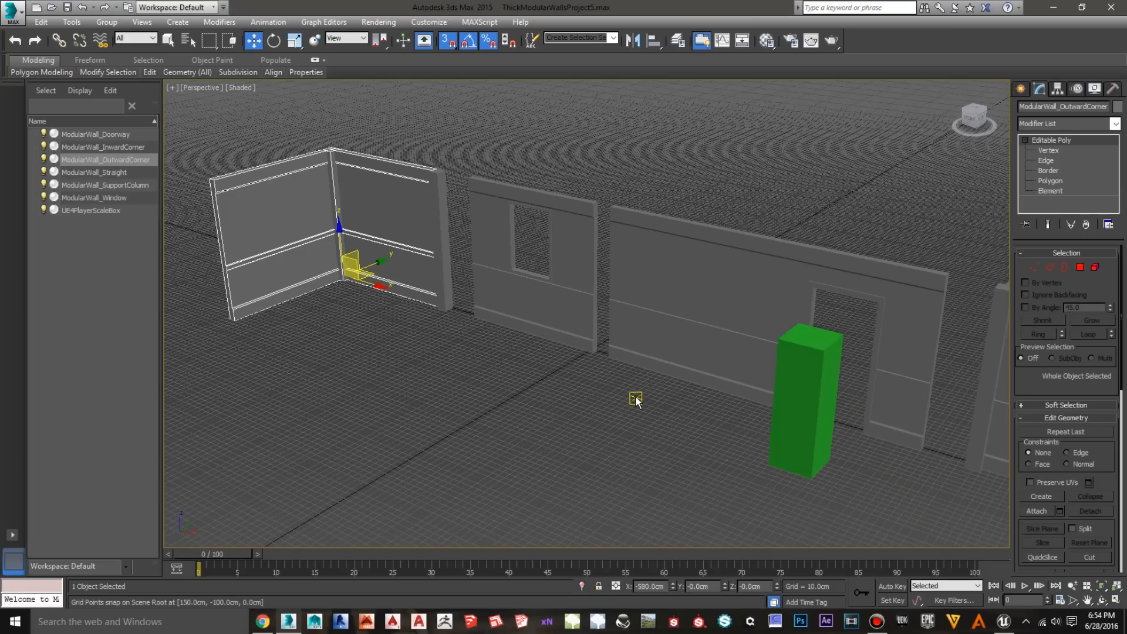
click(971, 123)
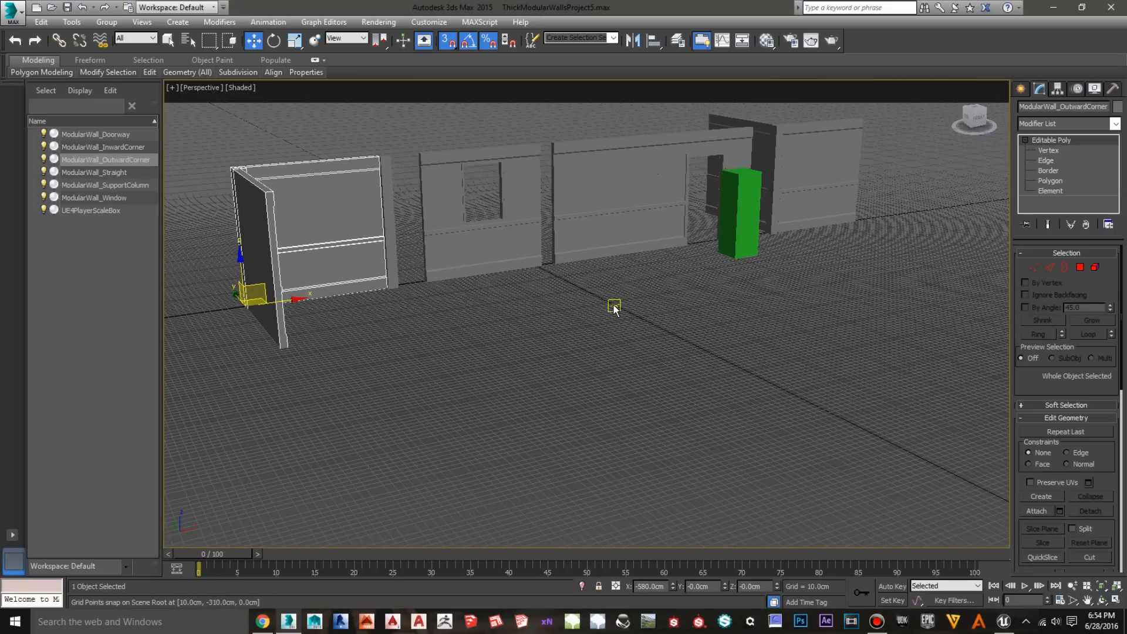
middle_drag(613, 310, 608, 428)
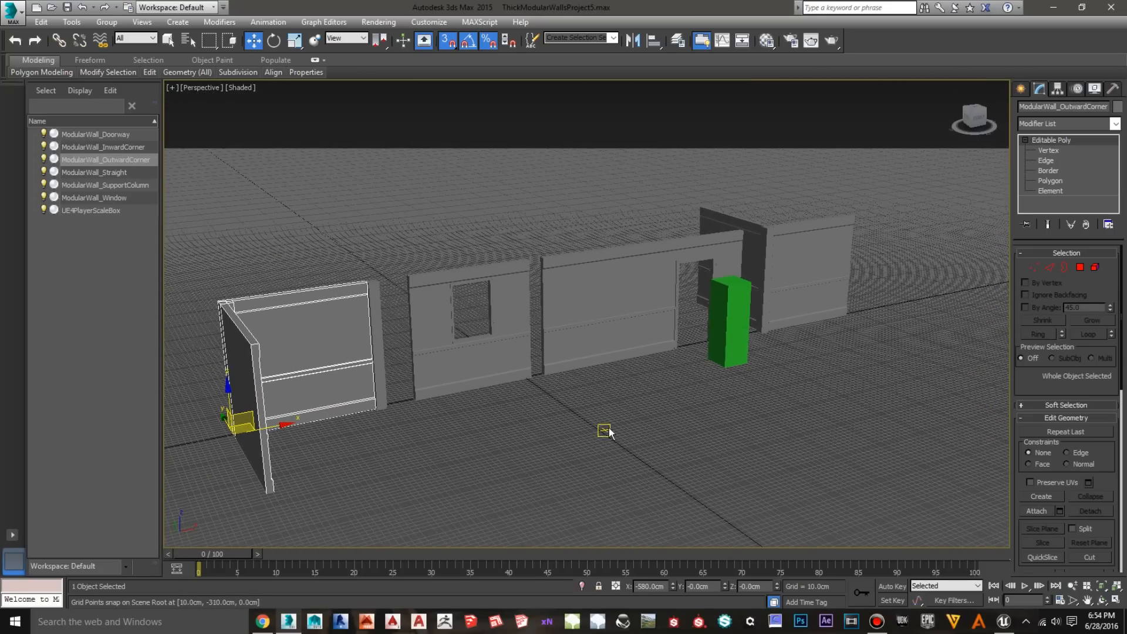
click(983, 125)
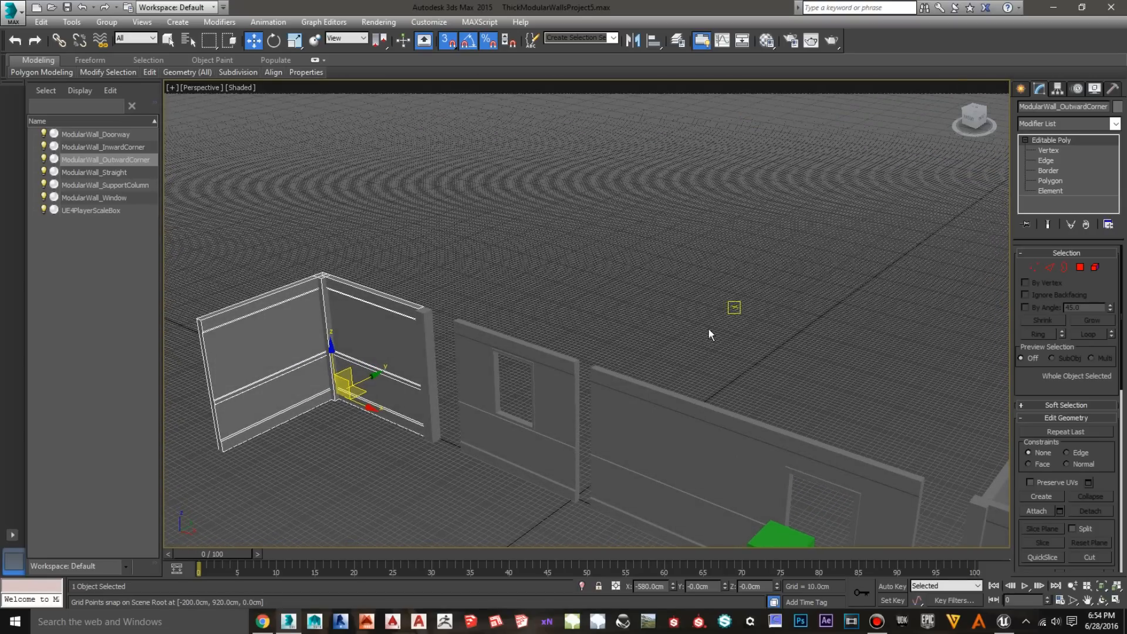
middle_drag(617, 449, 598, 292)
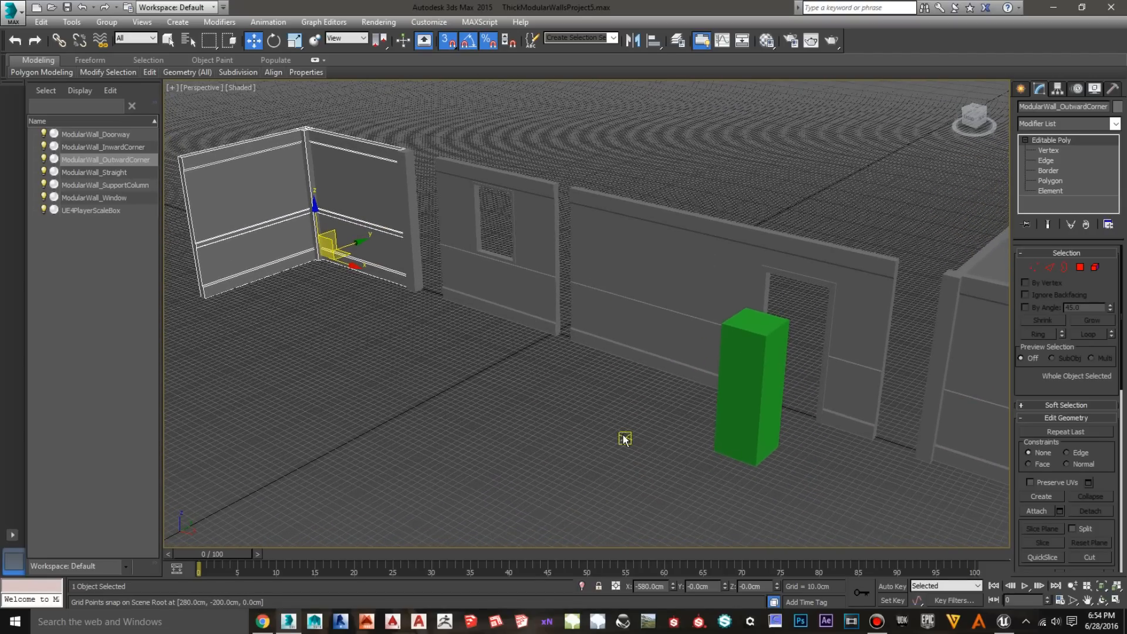
middle_drag(624, 439, 564, 397)
scroll(565, 398, down, 2)
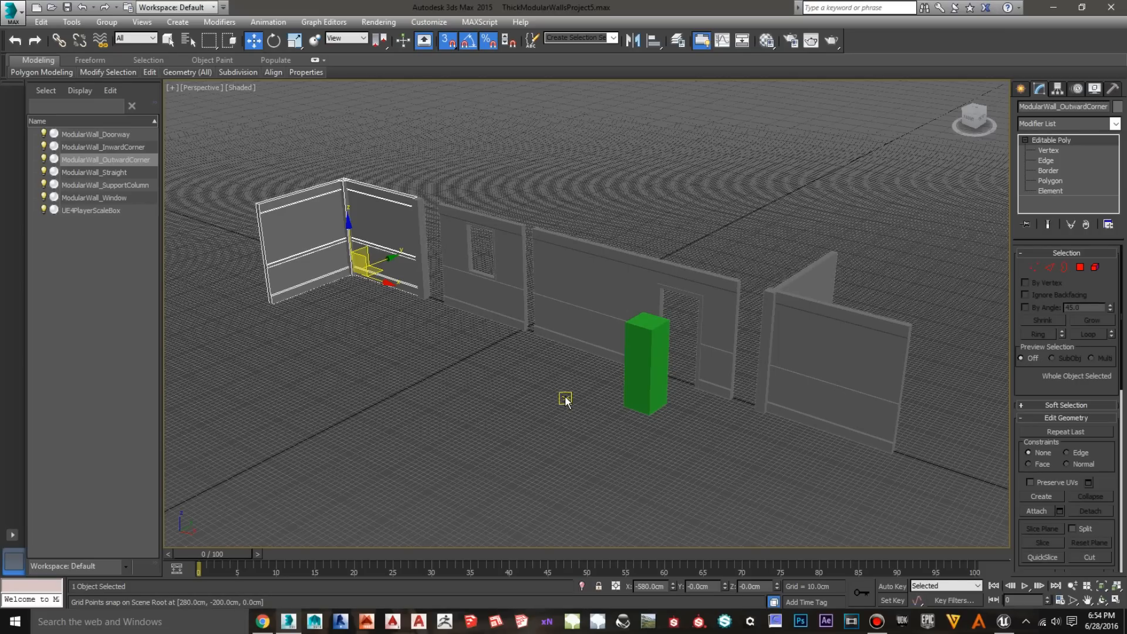
scroll(565, 399, up, 2)
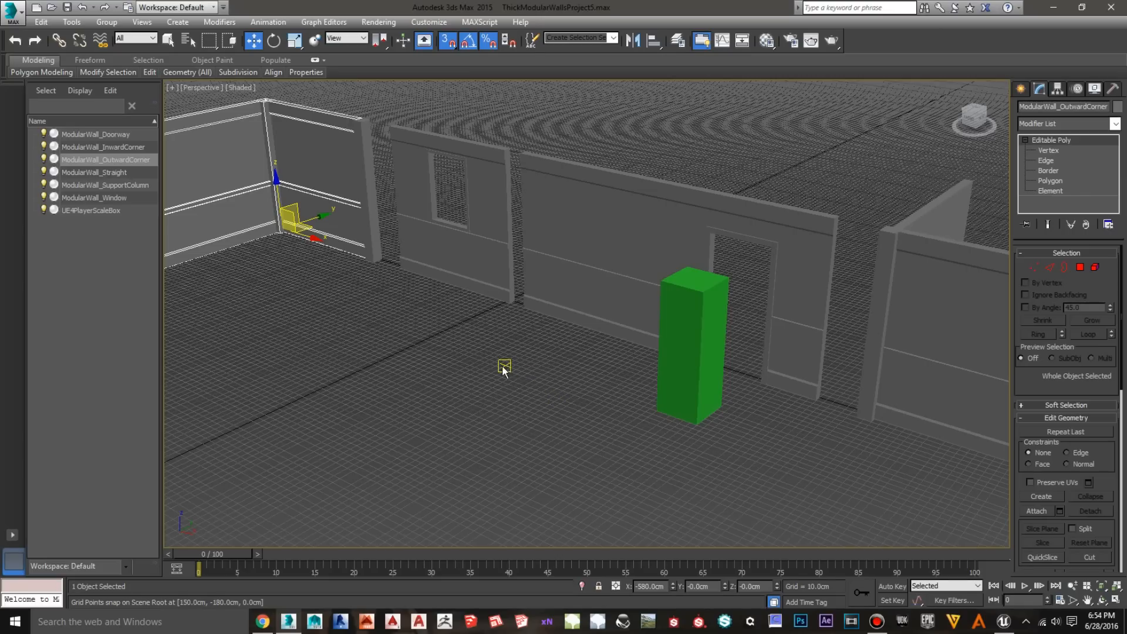
middle_drag(448, 358, 477, 355)
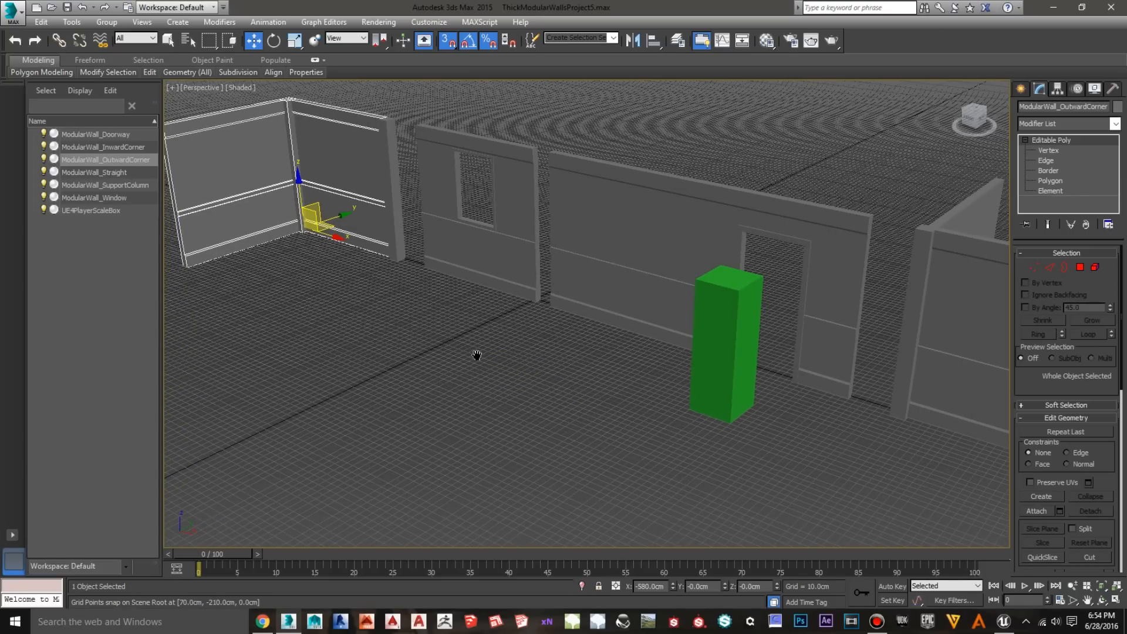